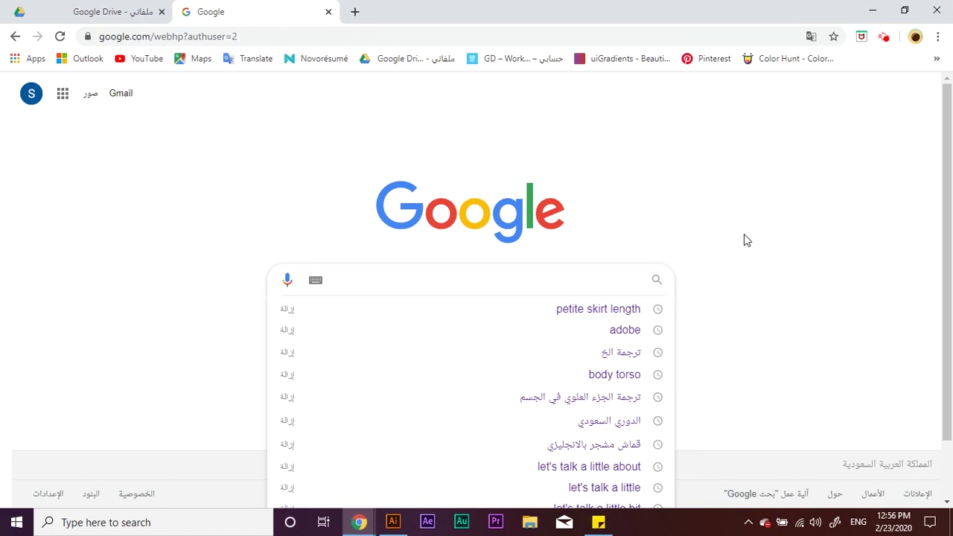
Step: Search 'to go paper coffee cups clipart' and copy the six-cups-on-blue image
text(to g)
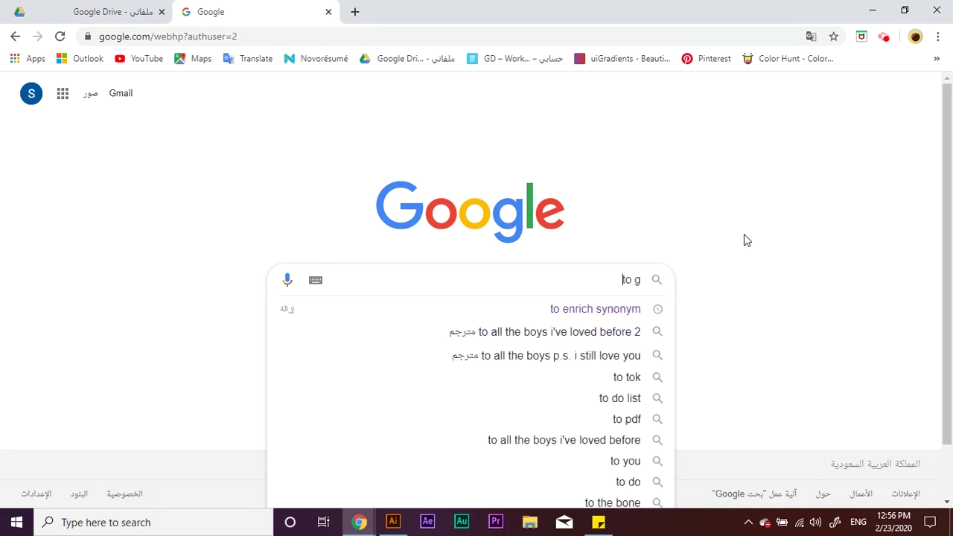
text(o paper coffee cups clipart)
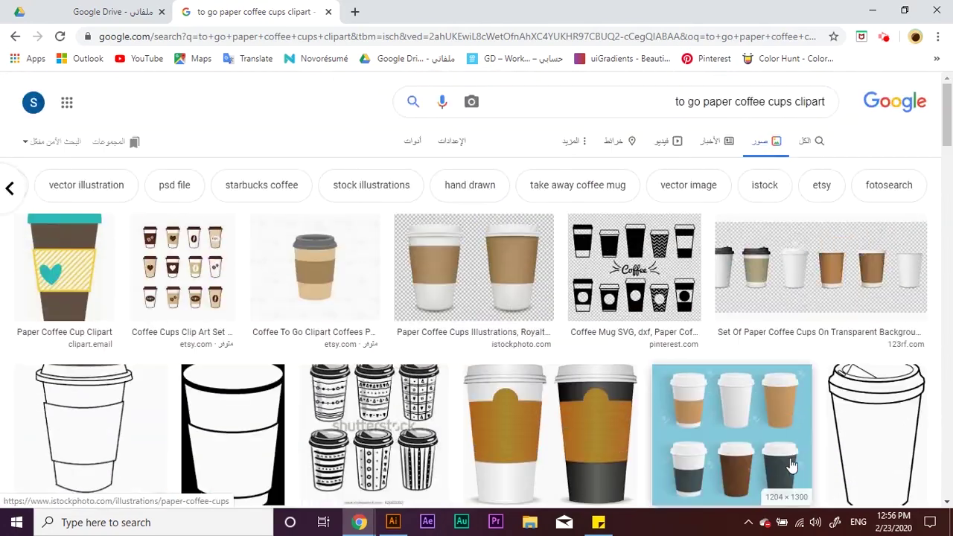
click(791, 465)
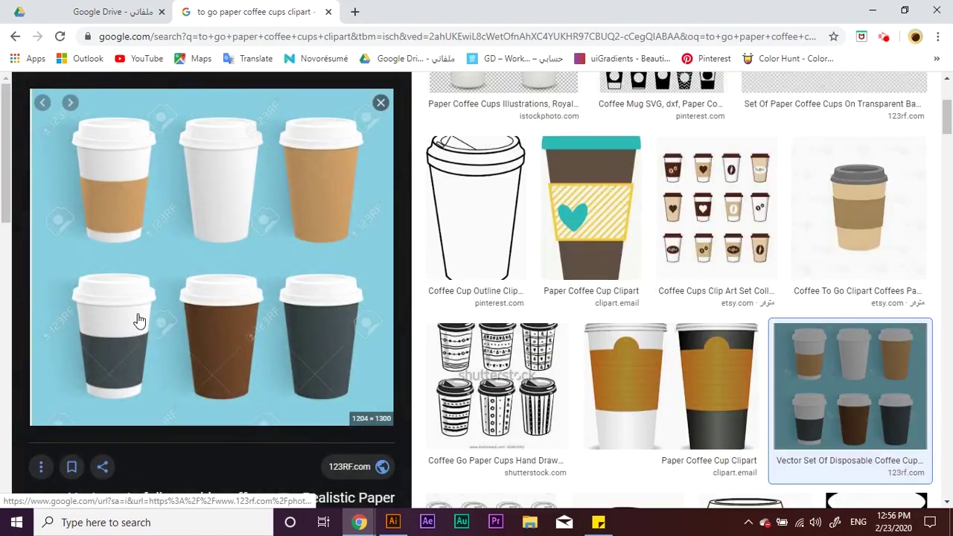
right_click(220, 324)
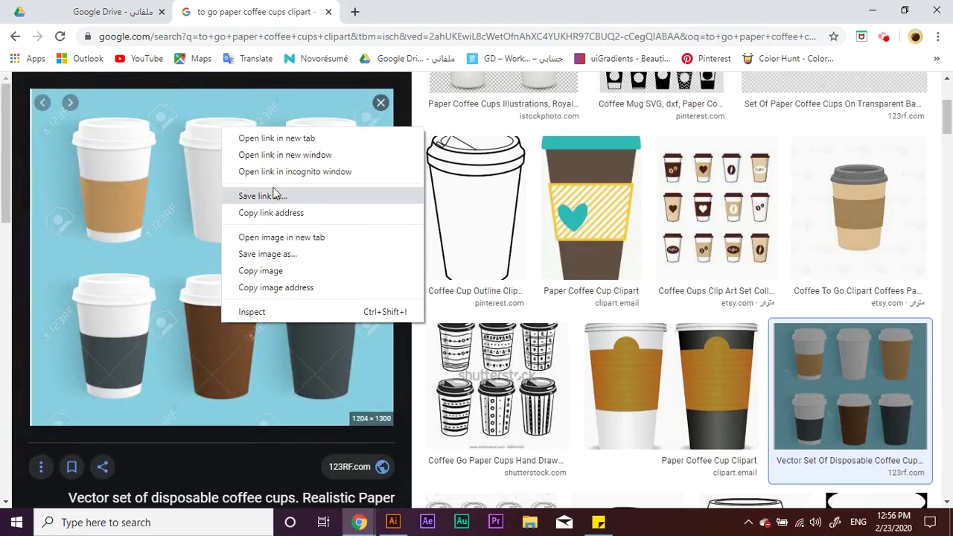
click(293, 271)
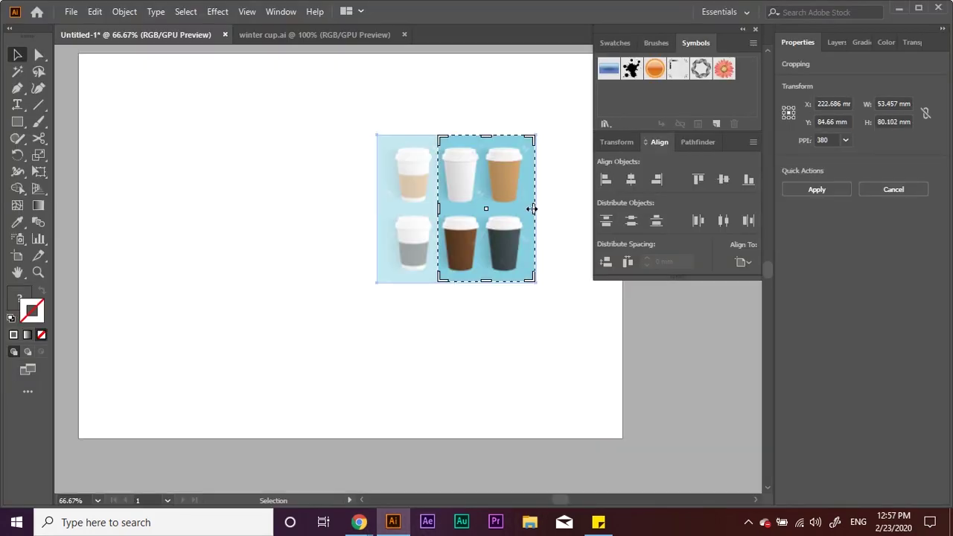
Step: Crop the pasted photo down to the single top-middle white cup
drag(536, 209, 485, 213)
drag(460, 280, 462, 208)
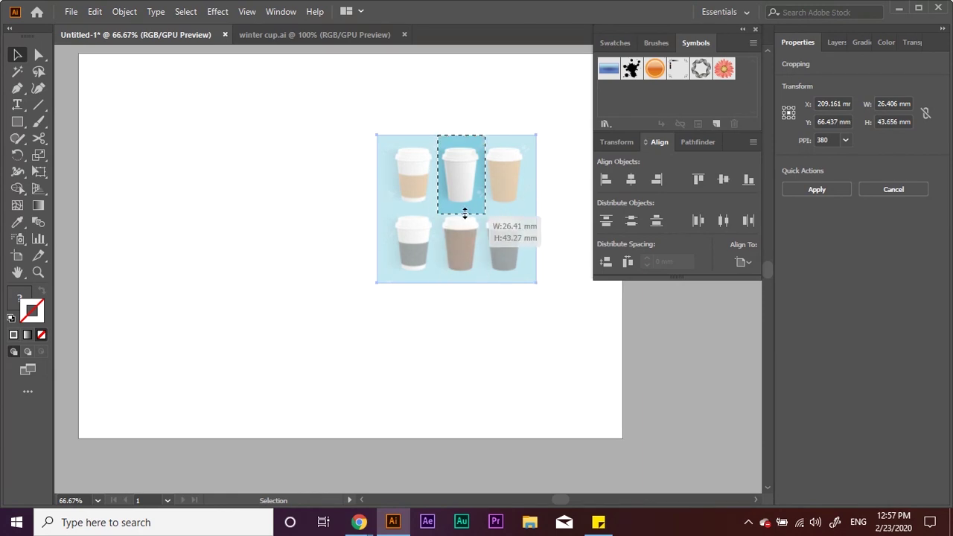
click(817, 189)
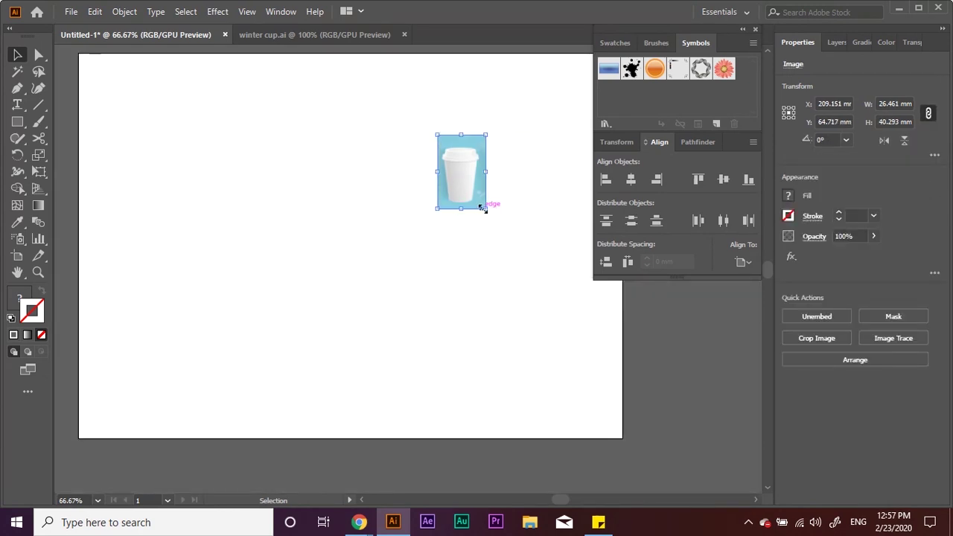
Step: Enlarge the cropped cup image and lock it in the Layers panel
drag(481, 202, 559, 415)
click(837, 44)
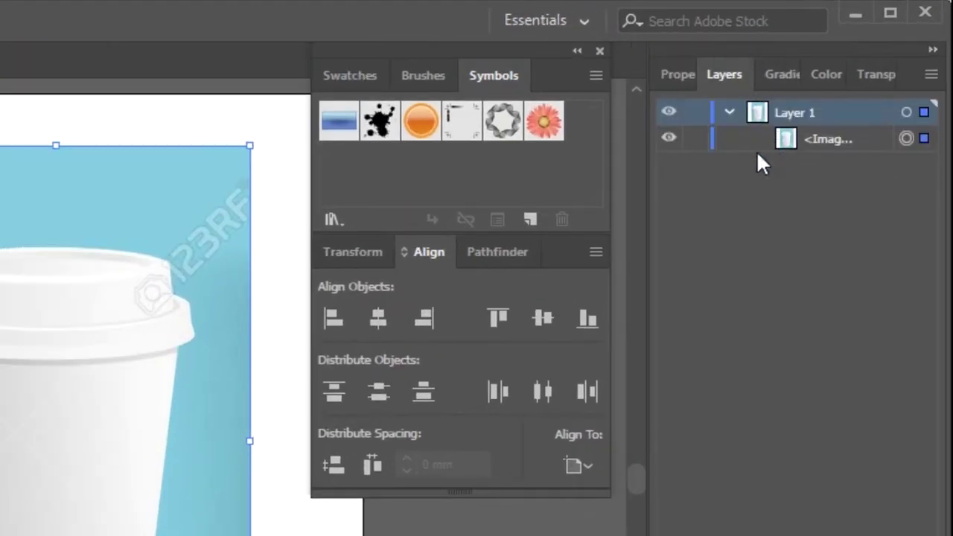
click(807, 78)
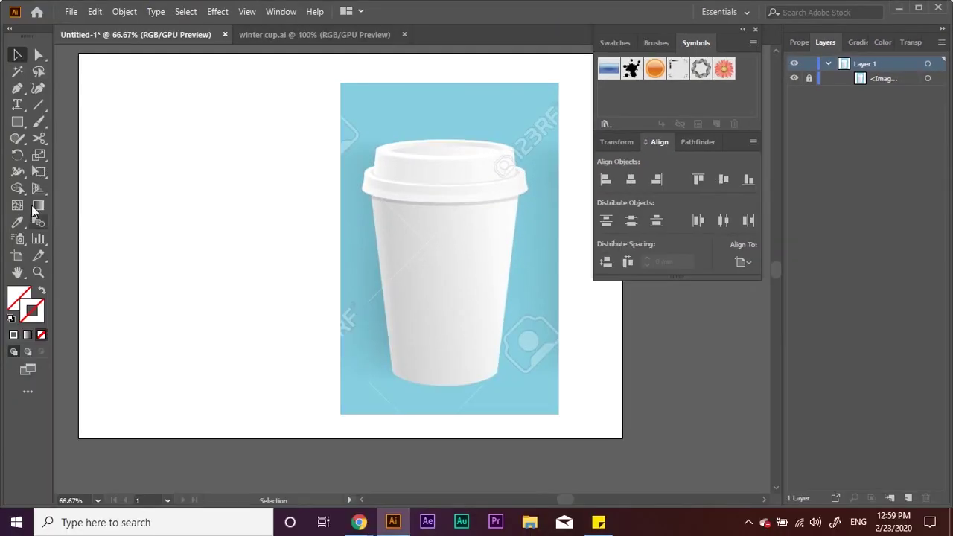
Step: Trace the left half of the lid and upper cup side with the Pen tool
click(18, 88)
click(442, 138)
drag(400, 138, 374, 148)
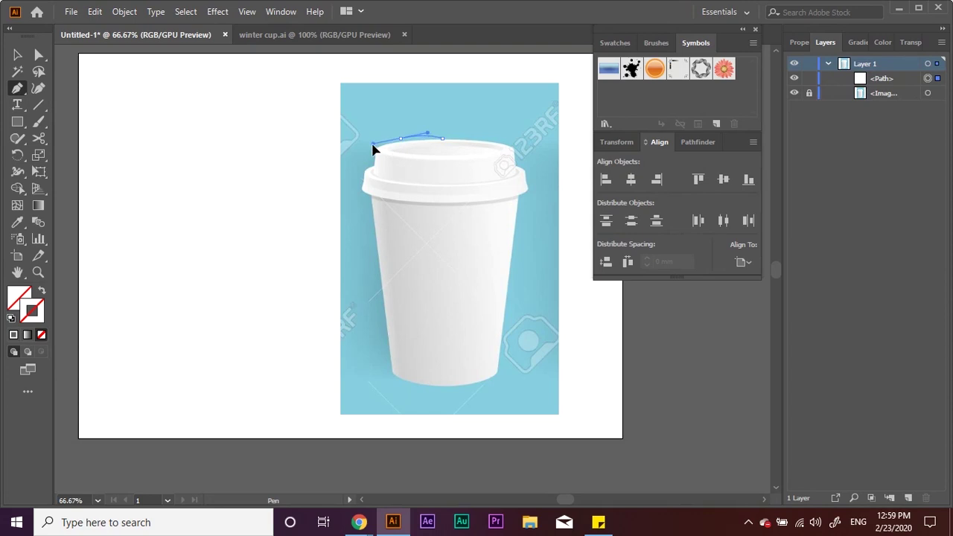
scroll(379, 174, up, 5)
click(342, 159)
drag(286, 194, 280, 208)
click(280, 258)
drag(268, 301, 269, 315)
click(327, 342)
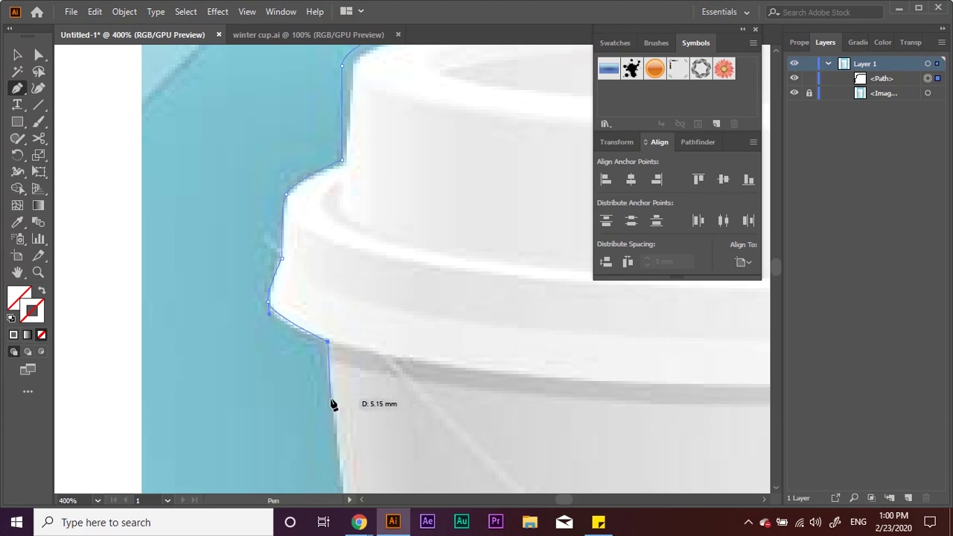
Step: Continue the outline down to the cup base, closing it along the centre line
scroll(333, 404, down, 3)
scroll(428, 434, down, 5)
click(322, 428)
drag(433, 460, 506, 460)
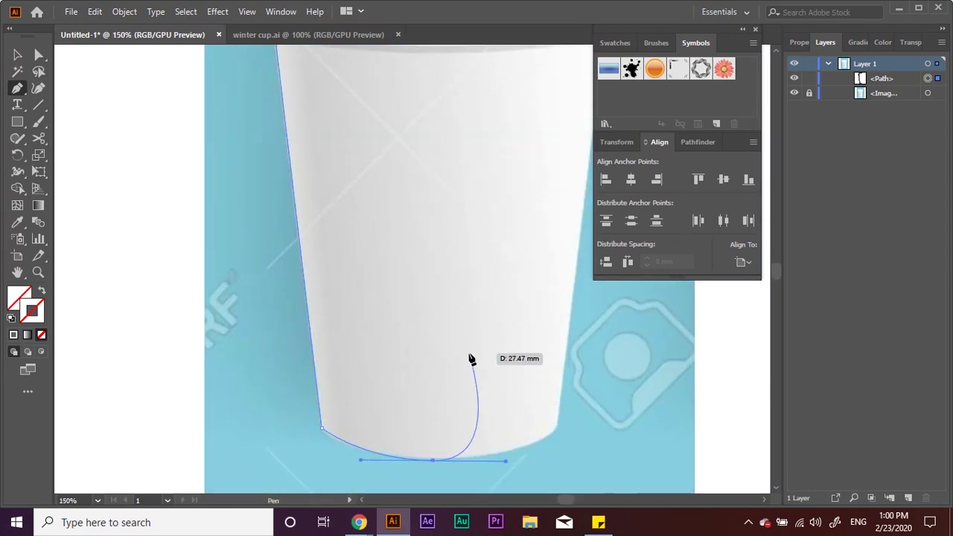
key(ctrl+minus)
key(ctrl+minus)
key(shift+grave)
key(ctrl+plus)
key(ctrl+plus)
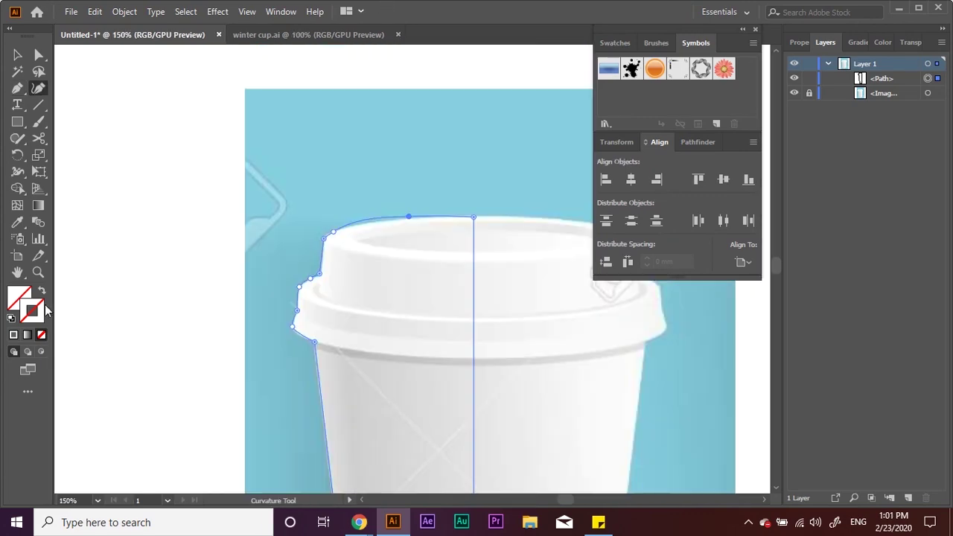
click(882, 41)
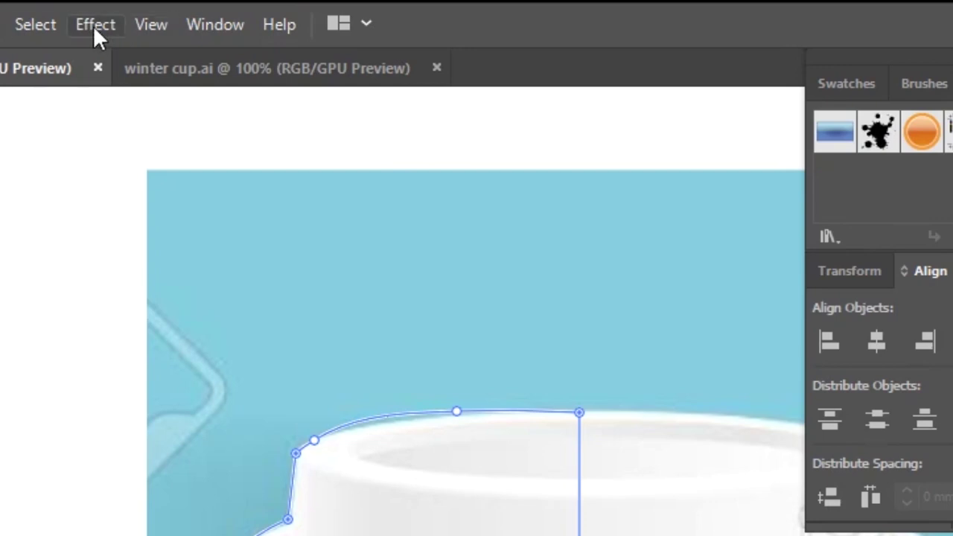
Step: Apply 3D Revolve with Front position, from Right Edge, tilted to -6°
click(93, 25)
click(406, 155)
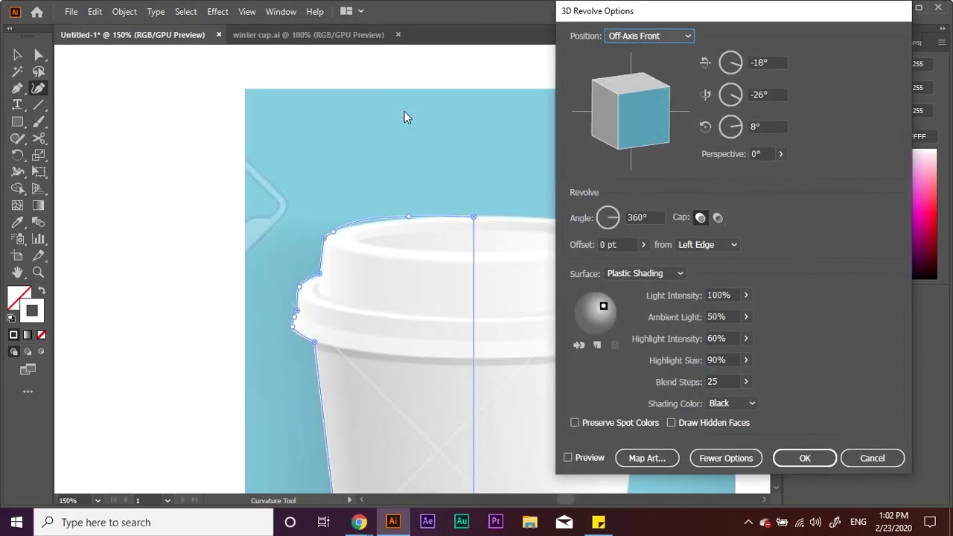
click(655, 36)
click(633, 67)
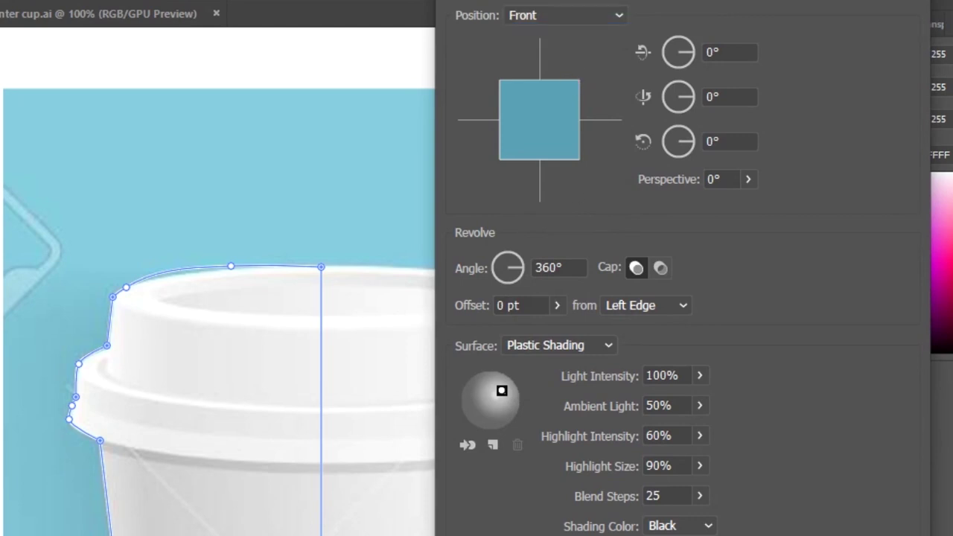
click(663, 305)
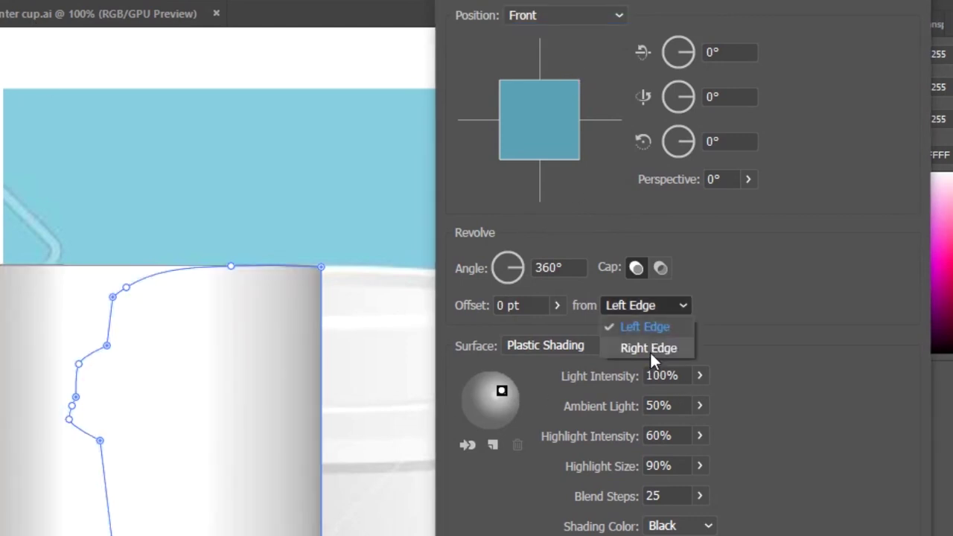
click(650, 348)
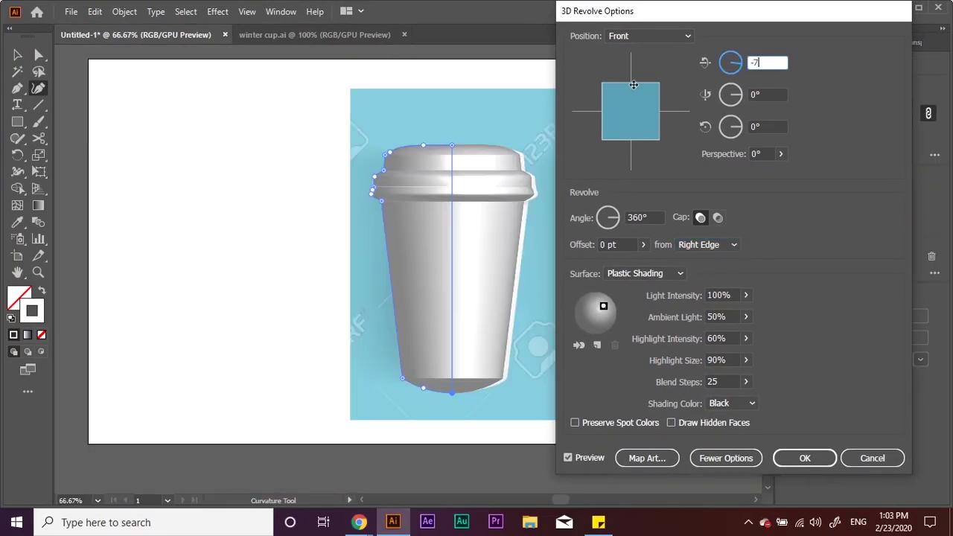
drag(634, 85, 627, 82)
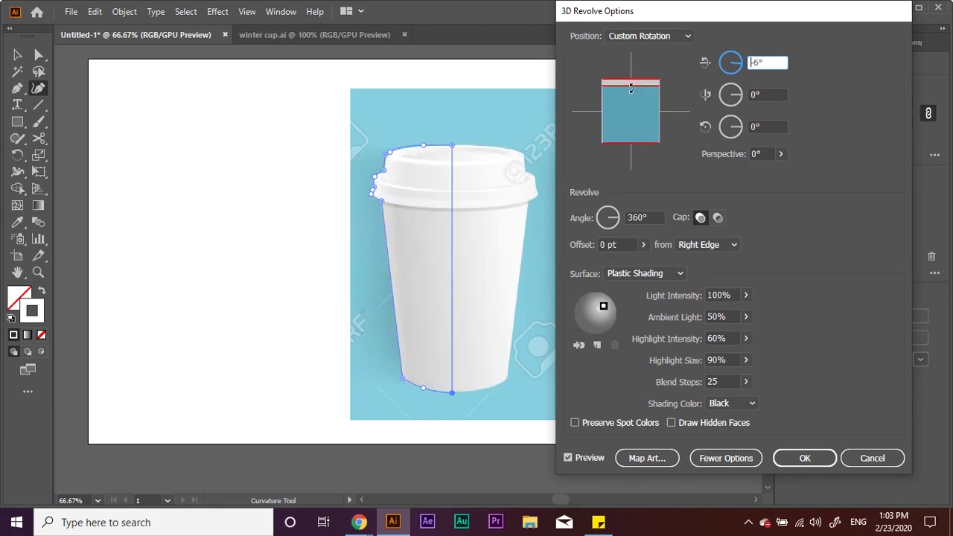
drag(627, 82, 631, 85)
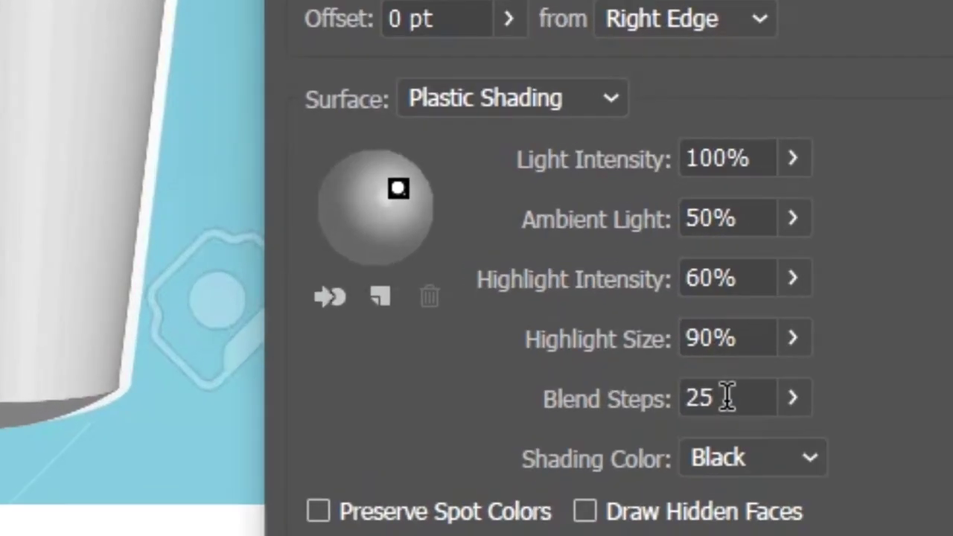
Step: Set Blend Steps to 255 with Diffuse Shading and apply the revolve
double_click(722, 381)
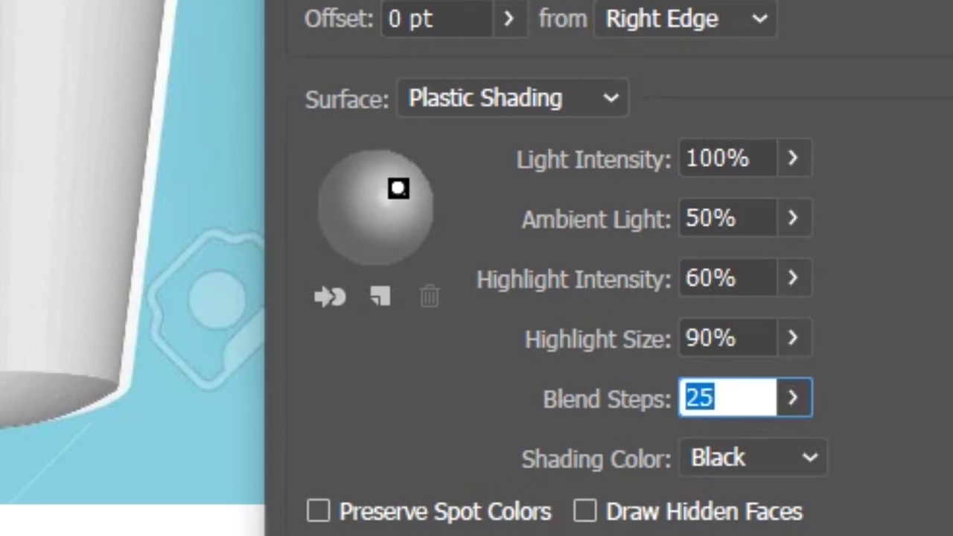
text(255)
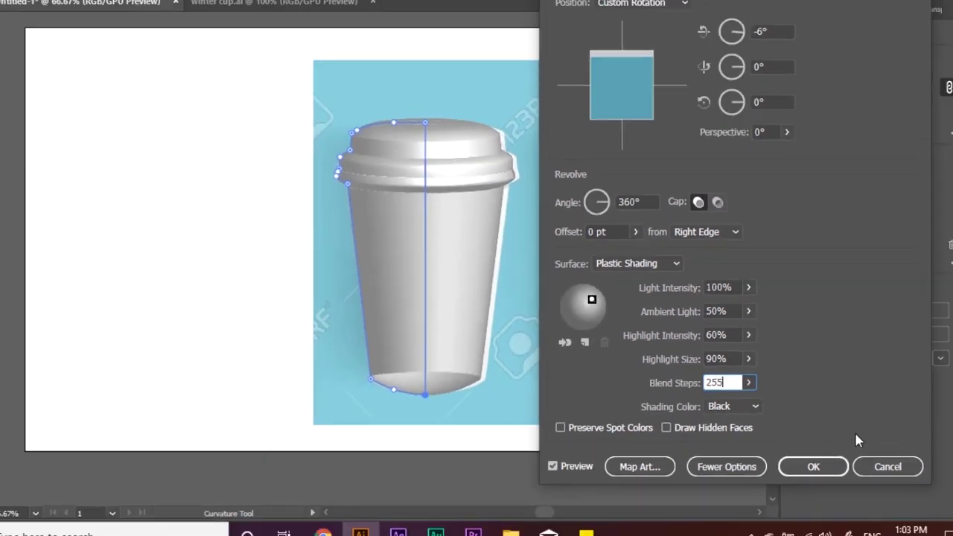
click(653, 277)
click(638, 395)
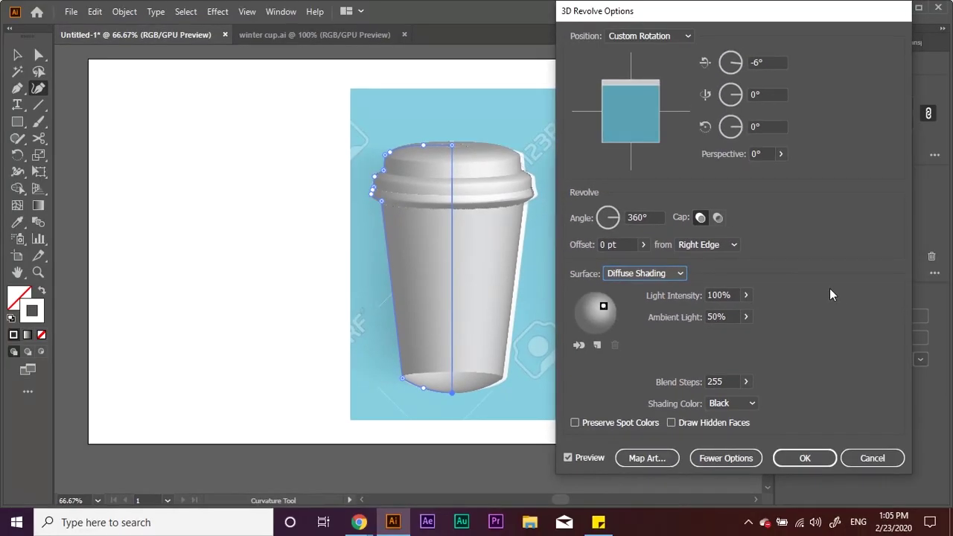
click(790, 457)
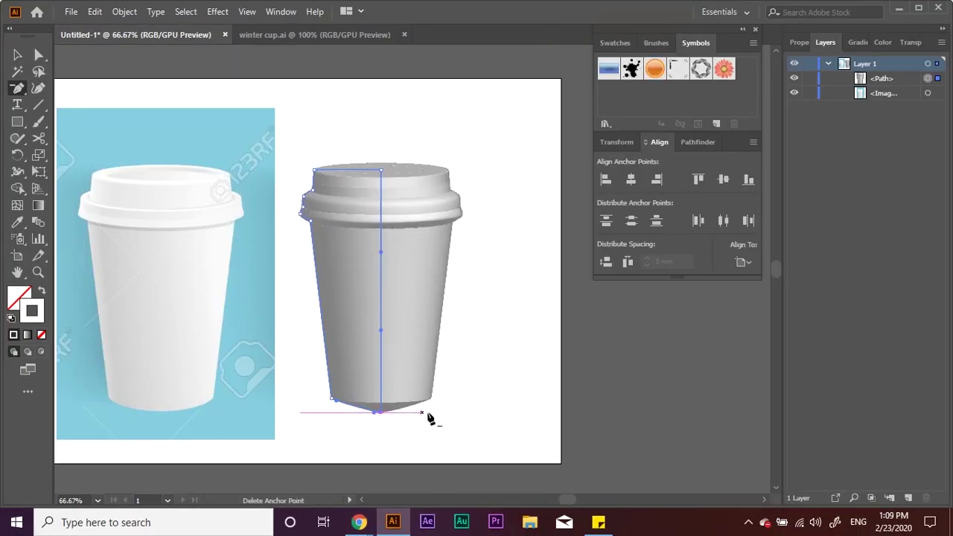
Step: Average the profile's bottom anchors horizontally to give the cup a flat base
click(38, 54)
click(365, 419)
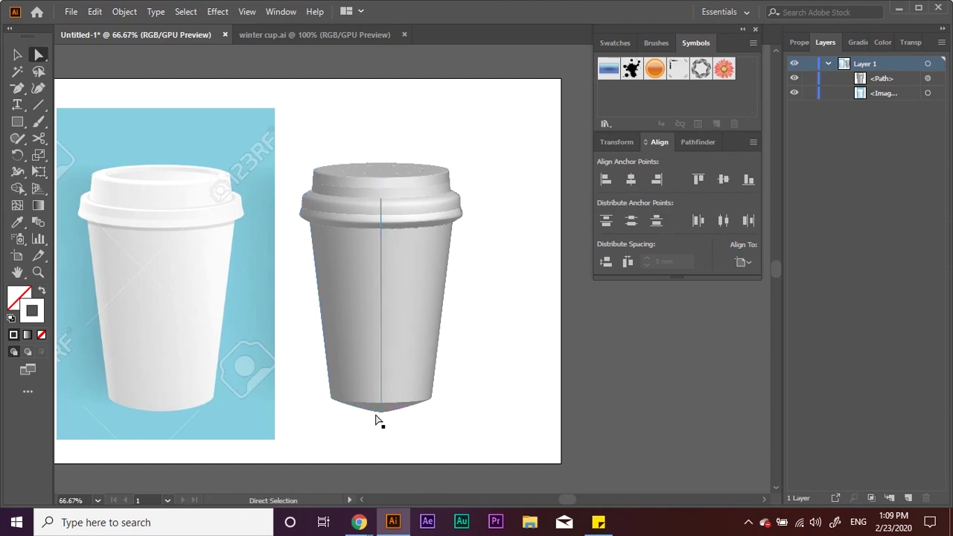
click(381, 413)
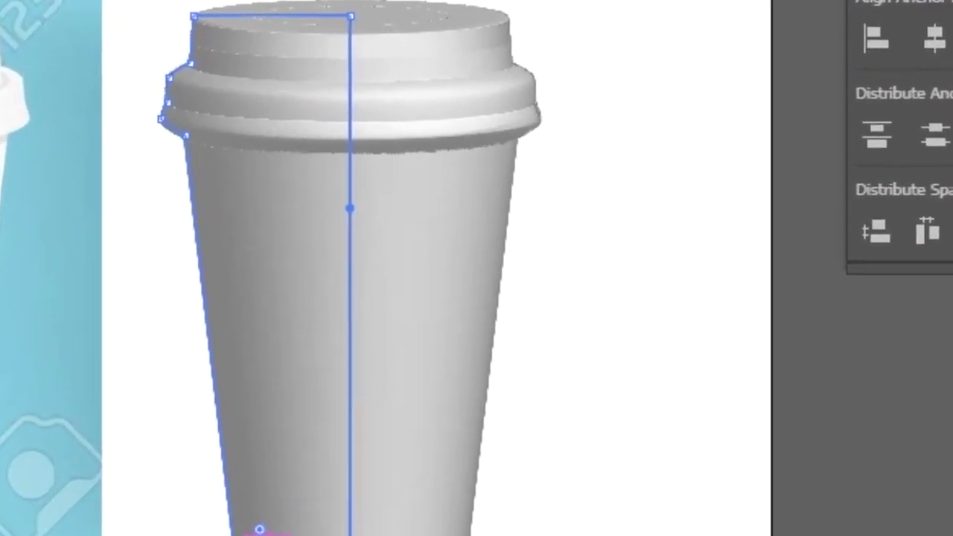
right_click(316, 428)
click(363, 133)
click(450, 143)
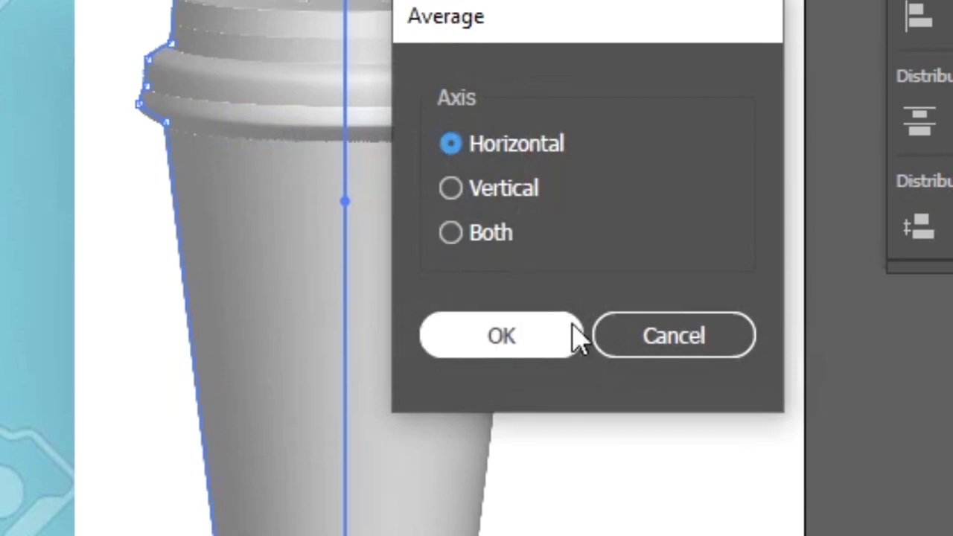
click(500, 340)
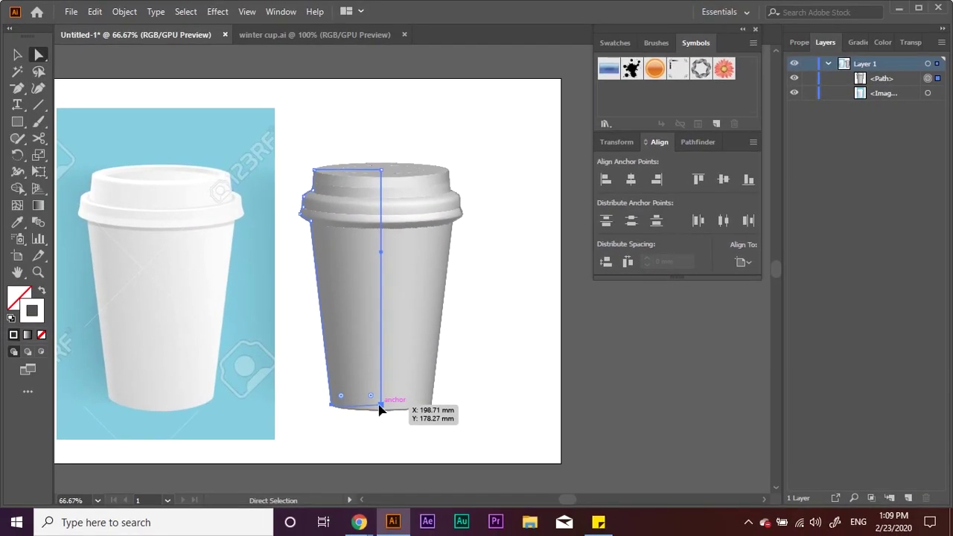
Step: Average the lid-top anchors and nudge a lid anchor to reshape the rim
right_click(380, 171)
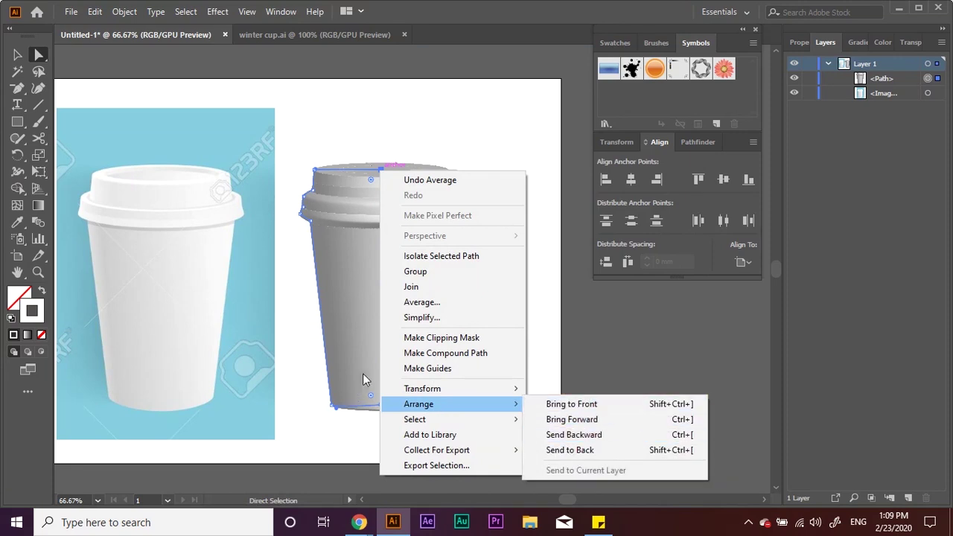
click(419, 302)
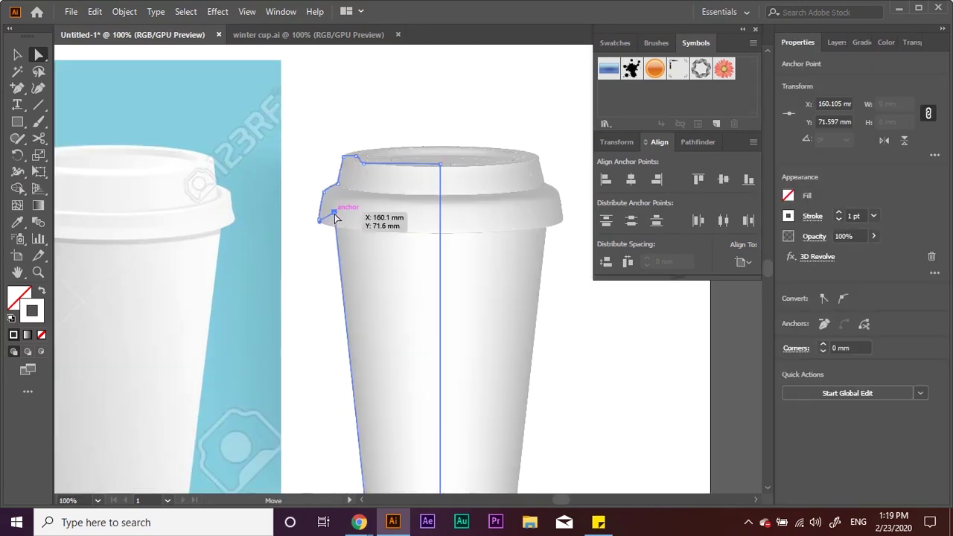
mouse_move(340, 212)
mouse_down()
mouse_move(337, 229)
mouse_move(335, 221)
mouse_up()
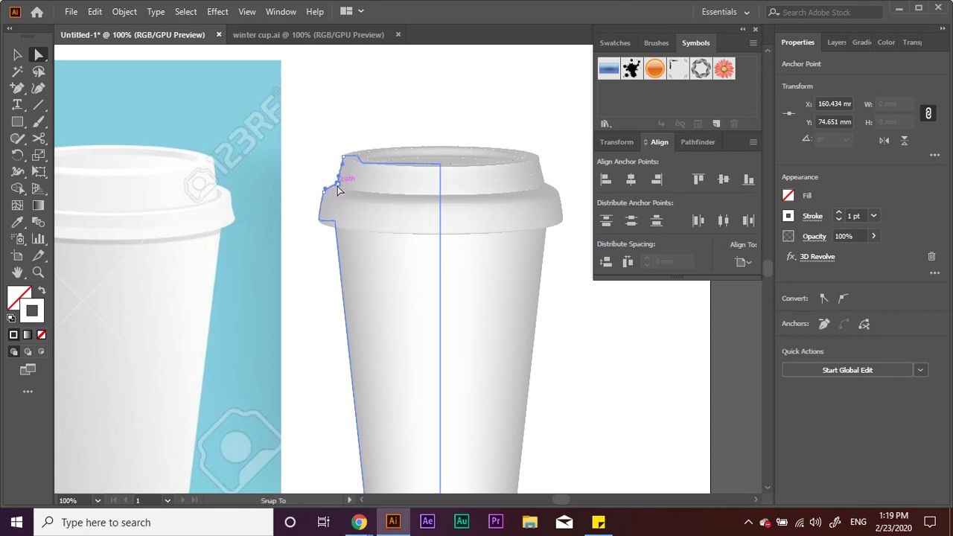
Step: Reshape the lid corners with Direct Selection and Curvature, rounding them to 3.92 mm
drag(337, 189, 331, 192)
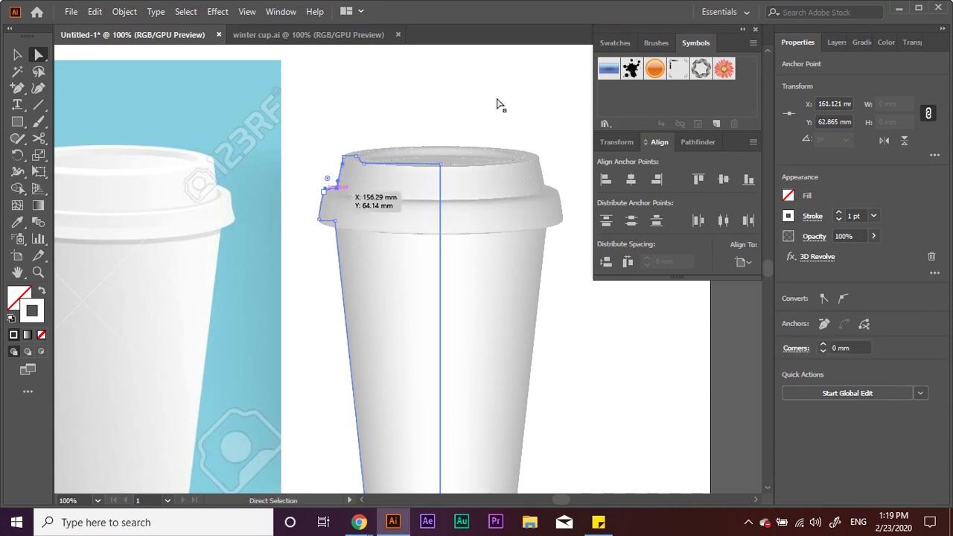
click(324, 192)
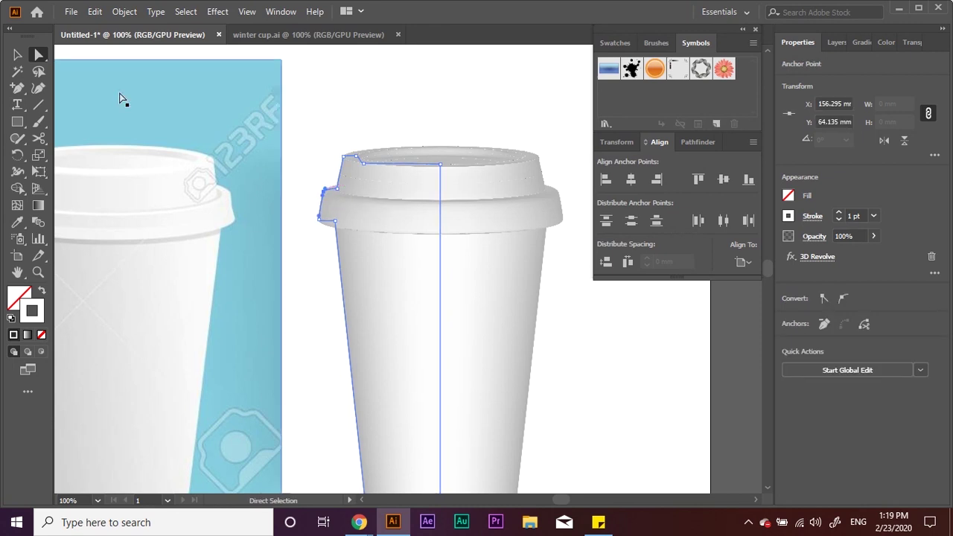
click(36, 91)
key(ctrl+equal)
key(ctrl+equal)
key(ctrl+equal)
scroll(521, 227, up, 5)
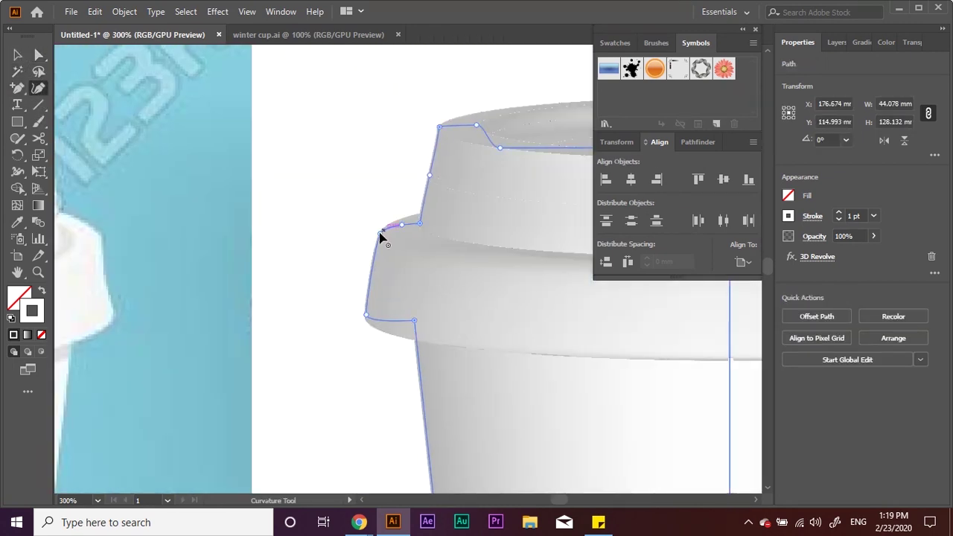
key(ctrl+minus)
key(ctrl+minus)
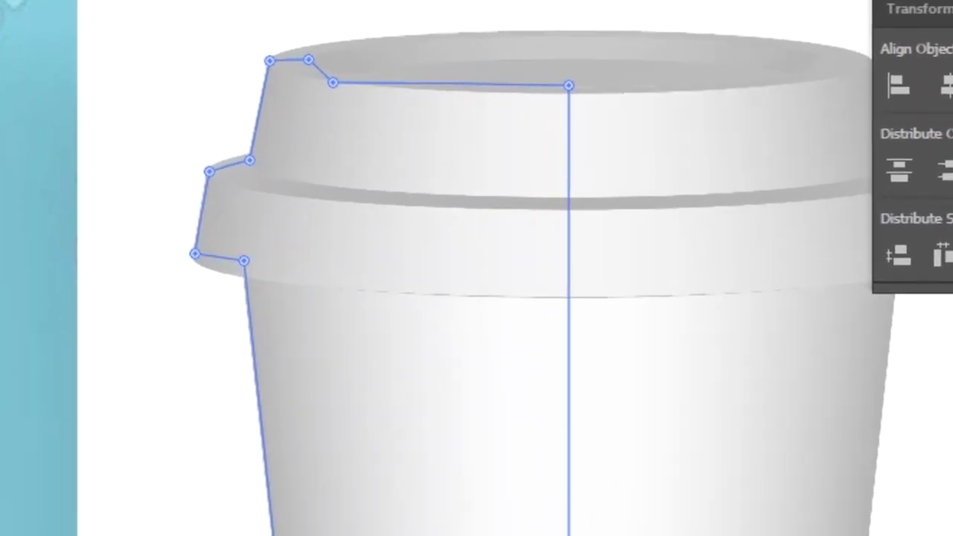
Step: Paste a duplicate of the cup profile path in front, then deselect
key(a)
click(230, 192)
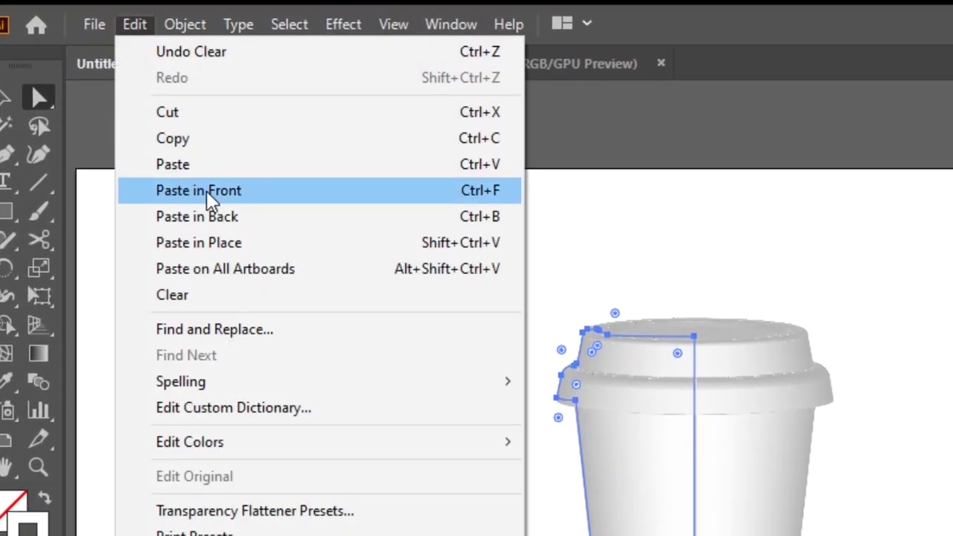
click(206, 192)
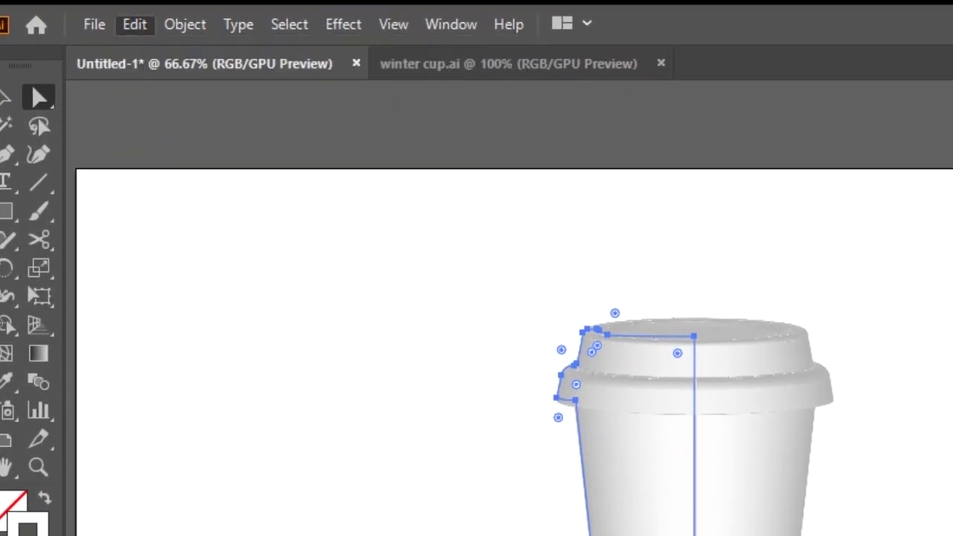
key(ctrl+shift+a)
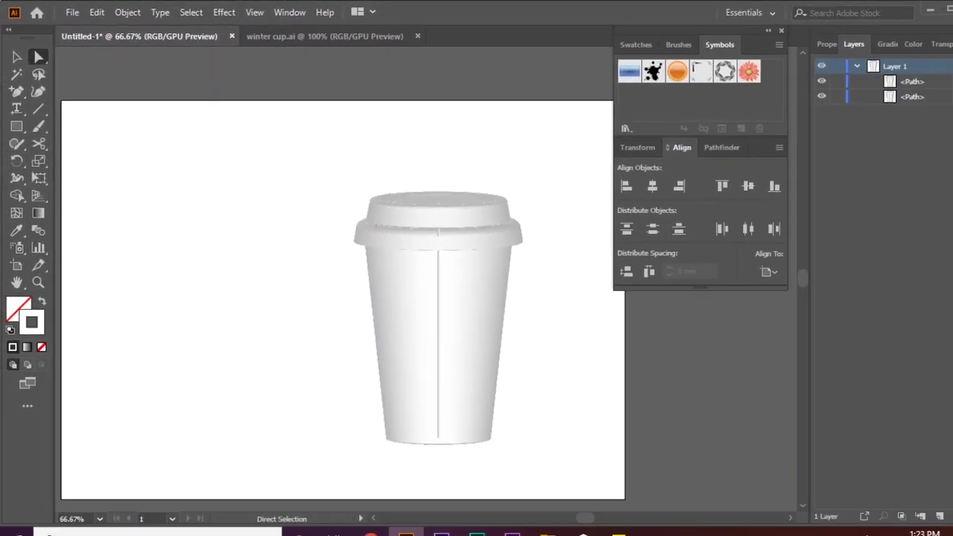
Step: Delete the bottom anchors of one copy and move the remaining lid left
key(ctrl+z)
drag(268, 304, 446, 471)
key(Delete)
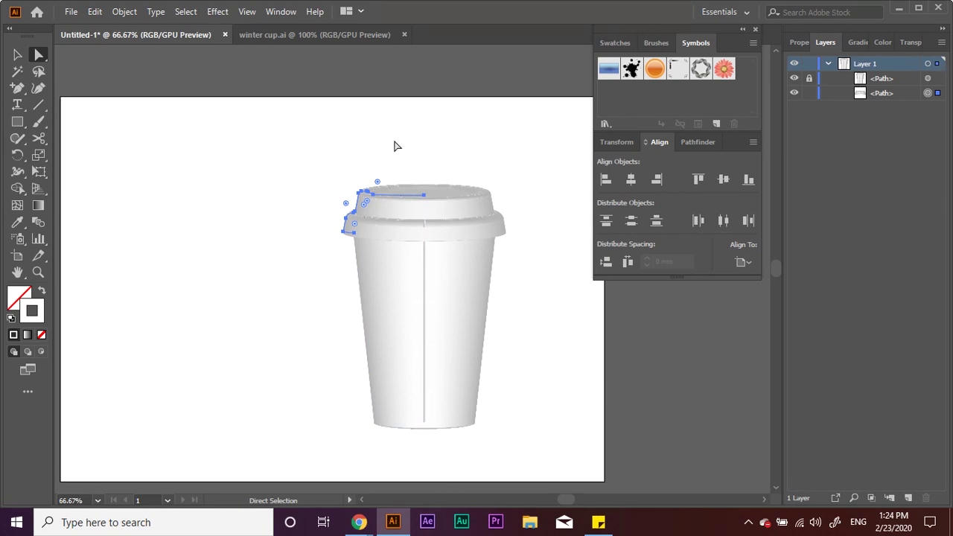
mouse_move(300, 154)
mouse_down()
mouse_move(456, 232)
mouse_move(257, 206)
mouse_up()
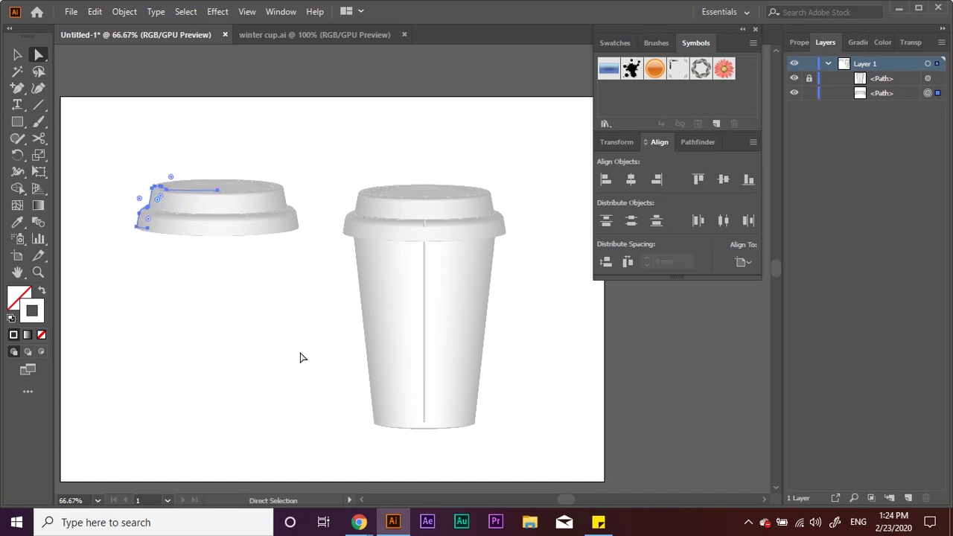
Step: Delete the lid anchors from the other copy, leaving a lidless cup body
drag(300, 359, 322, 325)
click(383, 162)
mouse_move(381, 142)
mouse_down()
mouse_move(396, 164)
mouse_move(434, 168)
mouse_up()
drag(365, 187, 365, 216)
key(Delete)
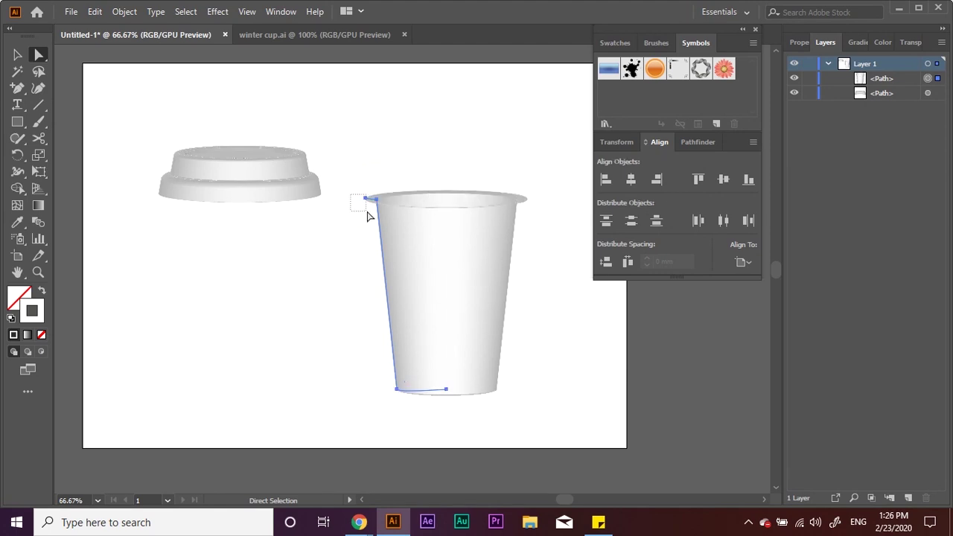
key(Delete)
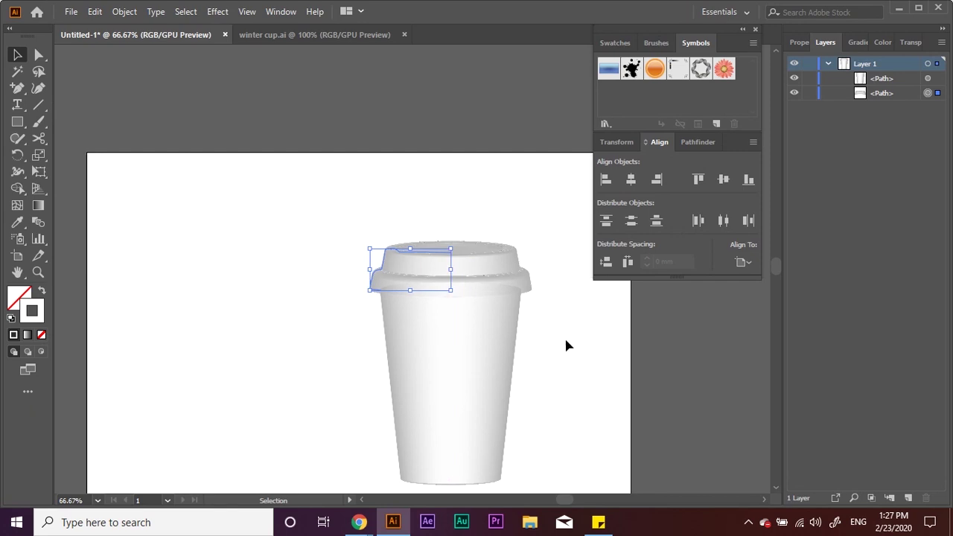
Step: Select the lid and move its path to a new position in the layer stack
click(566, 345)
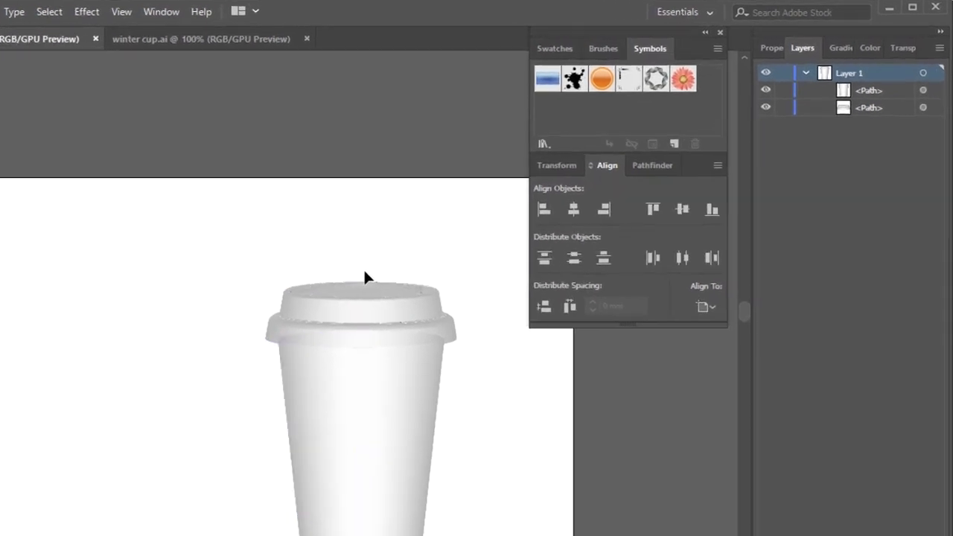
click(365, 287)
mouse_move(883, 160)
mouse_down()
mouse_move(840, 141)
mouse_move(854, 135)
mouse_up()
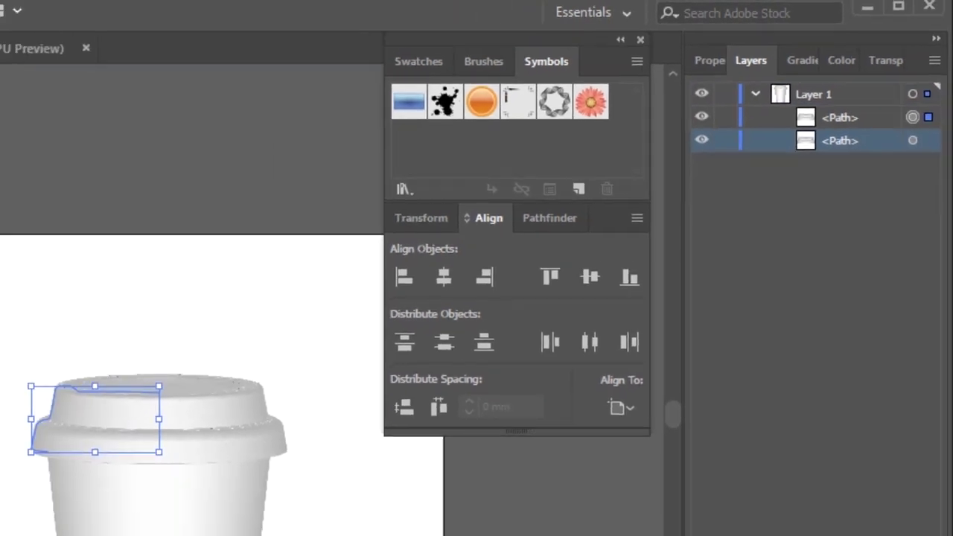
click(615, 42)
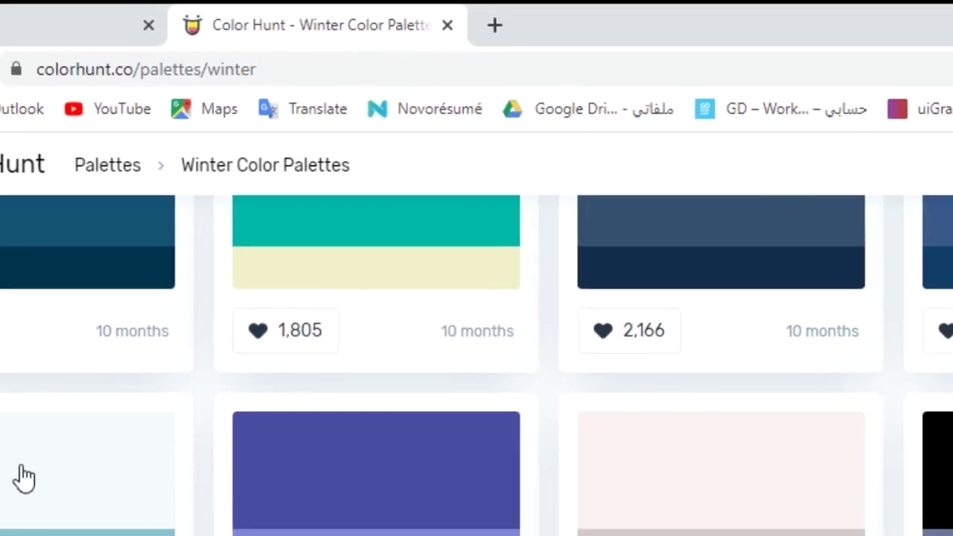
Step: Open a Color Hunt winter palette and draw a navy #113F67 rectangle in Illustrator
click(93, 277)
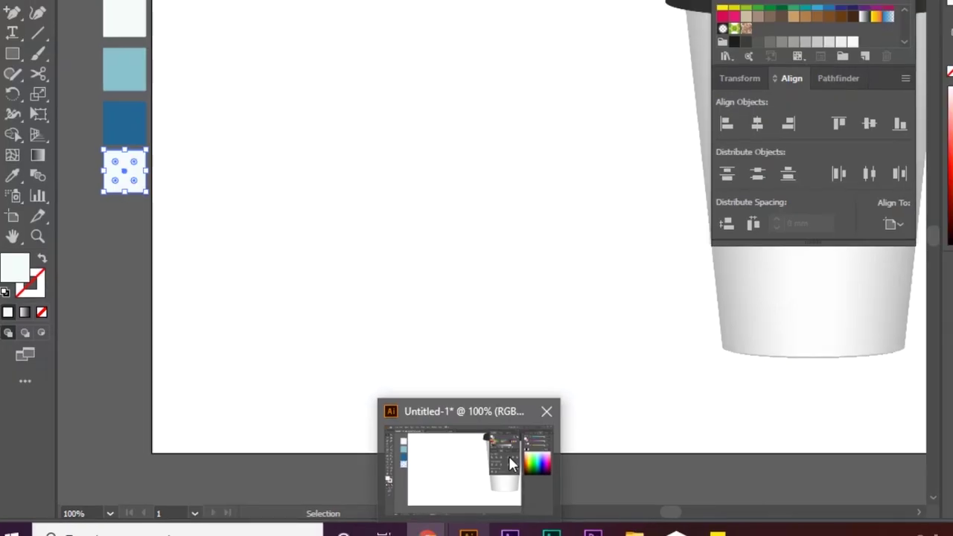
click(509, 456)
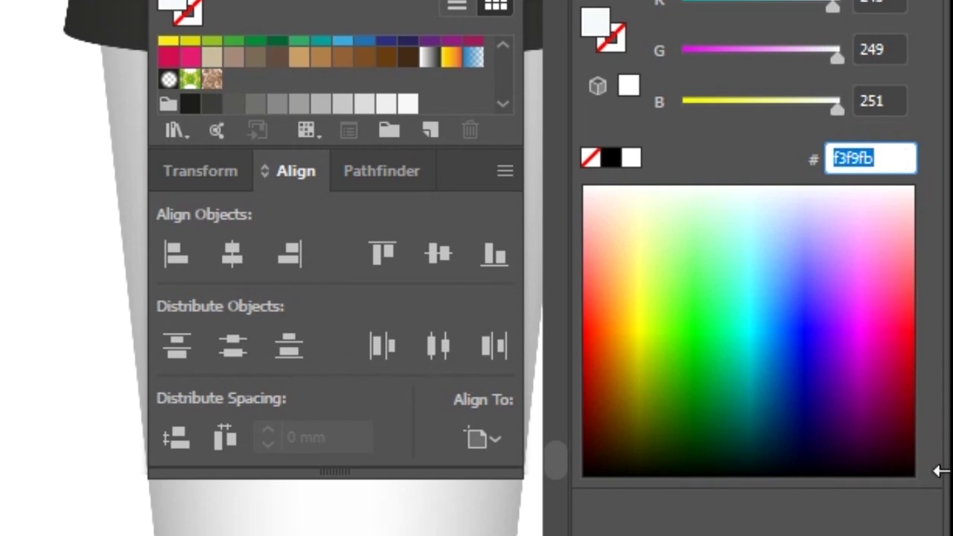
key(Return)
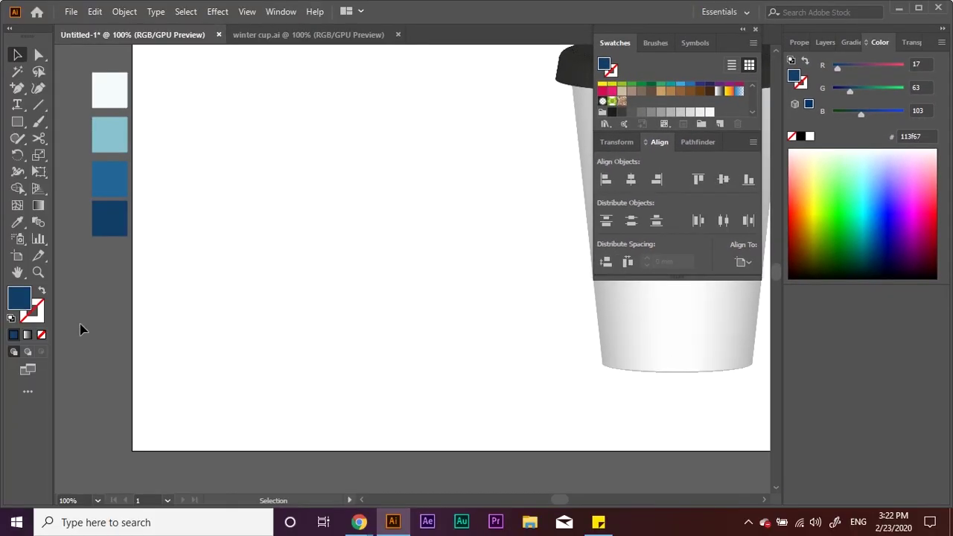
mouse_move(149, 153)
mouse_down()
mouse_move(475, 320)
mouse_move(434, 315)
mouse_up()
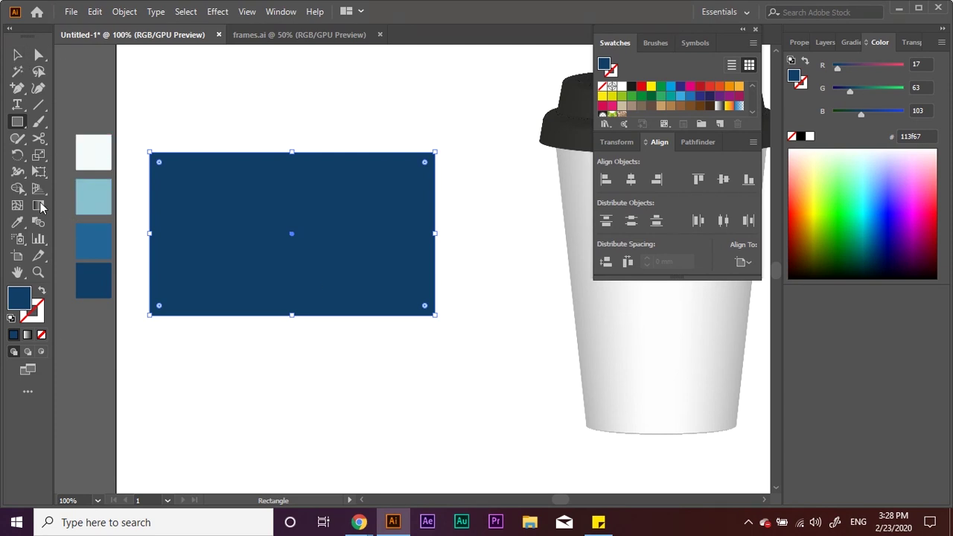
Step: Fill the rectangle with the light blue #87C0CD swatch
click(19, 224)
click(93, 197)
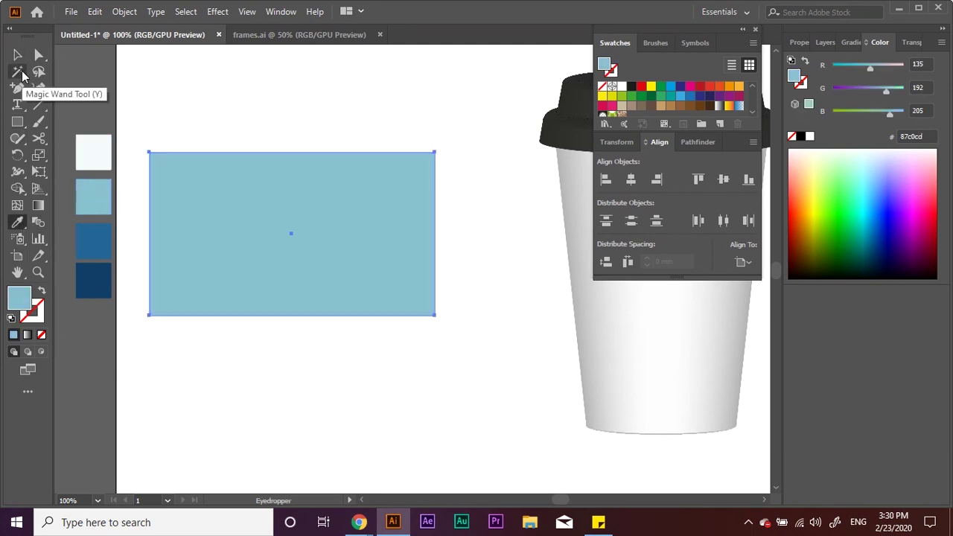
key(v)
Step: Draw the left and tall middle triangle mountains along the rectangle's bottom edge
key(p)
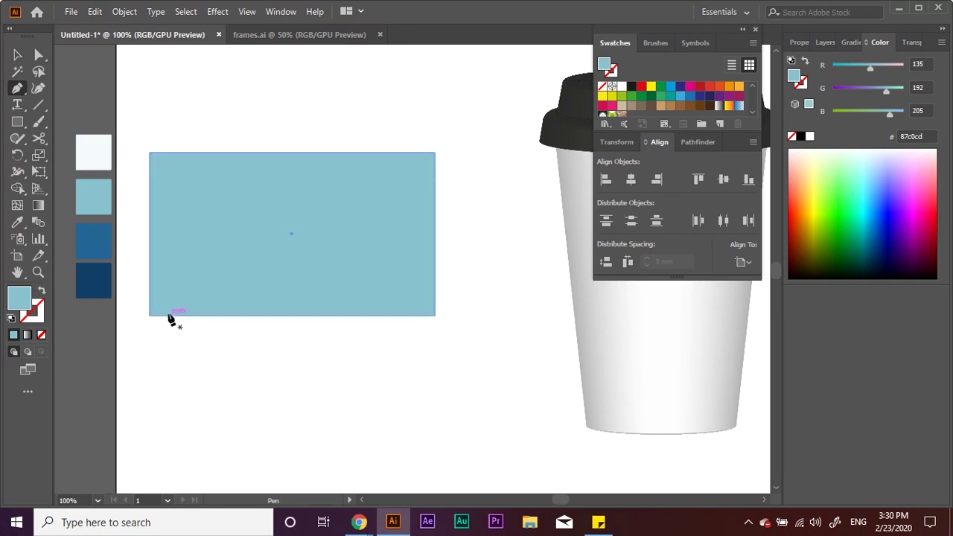
key(ctrl+plus)
click(149, 336)
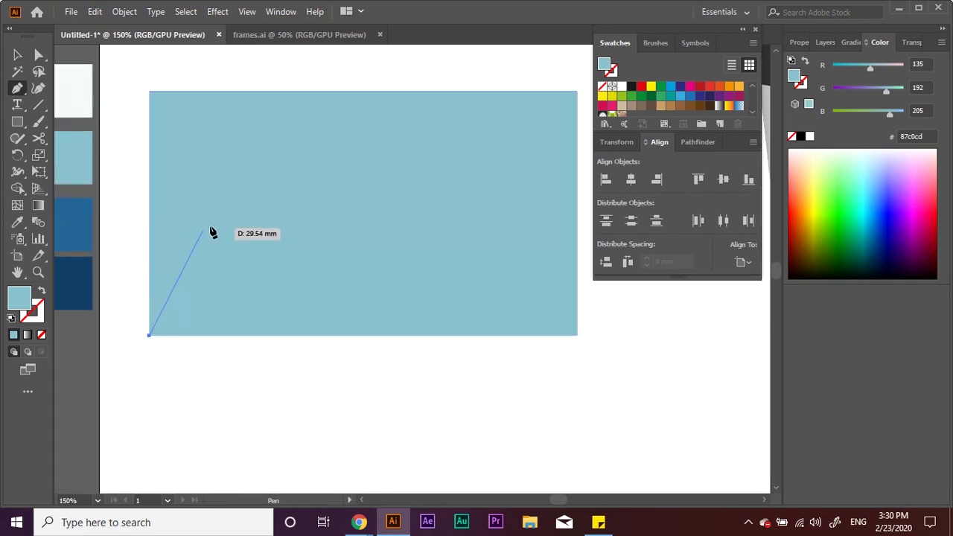
click(247, 209)
click(330, 336)
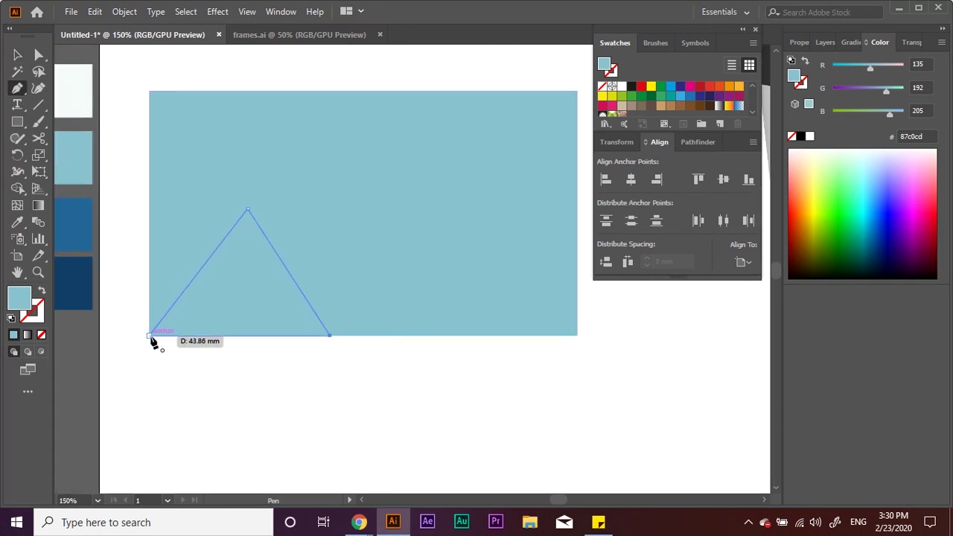
click(364, 136)
click(240, 336)
click(463, 336)
click(364, 137)
click(482, 336)
click(363, 135)
Step: Copy a small triangle to the right and fill all three mountains with #226597
key(v)
drag(230, 295, 478, 296)
key(ctrl+z)
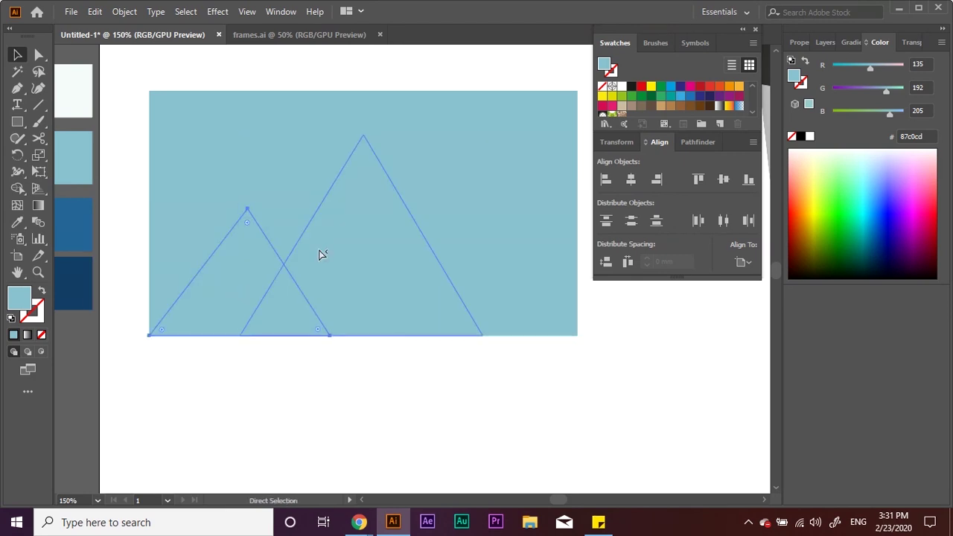
click(206, 317)
shift+click(372, 261)
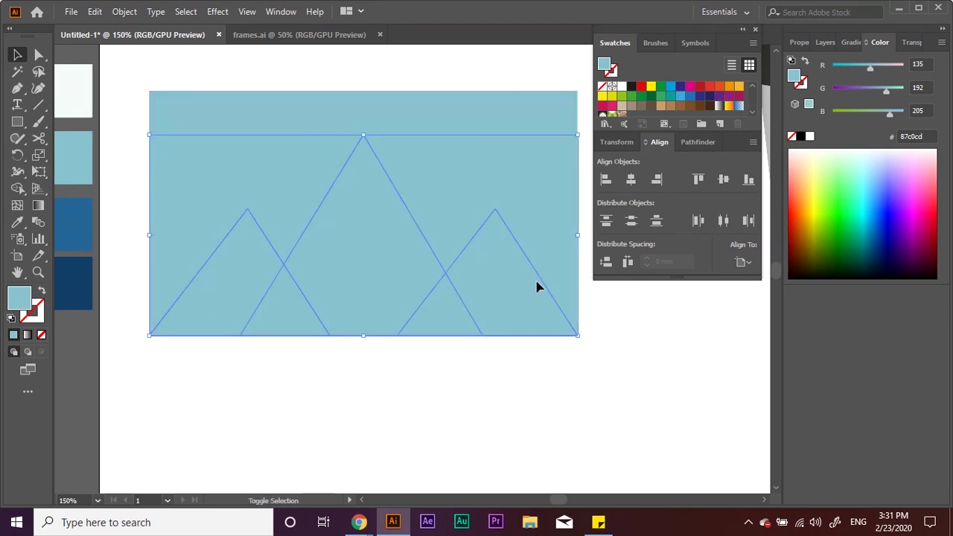
shift+click(538, 287)
key(i)
click(79, 234)
key(v)
click(156, 374)
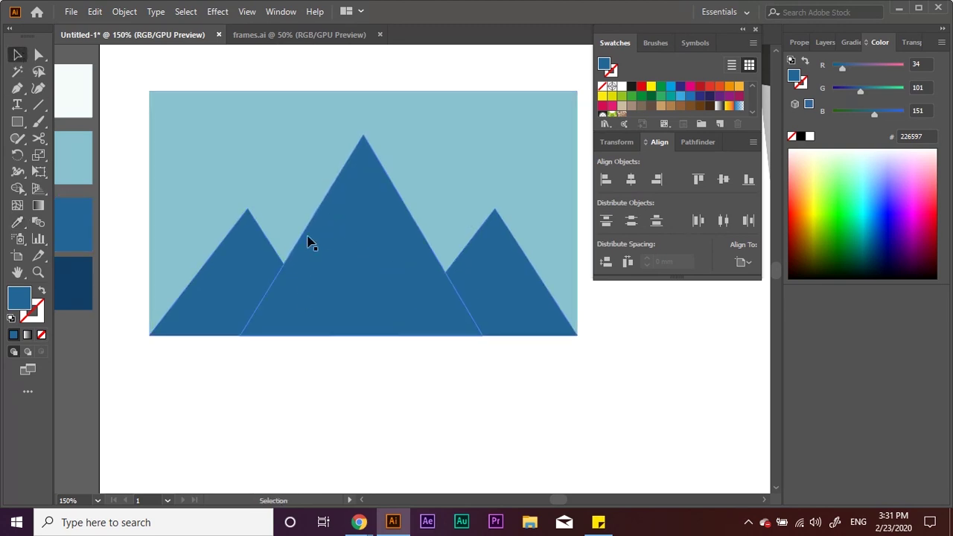
Step: Draw a zigzag shadow shape down the right side of the middle mountain
click(17, 87)
click(240, 335)
click(363, 134)
click(361, 208)
click(329, 235)
click(361, 256)
click(330, 286)
click(242, 336)
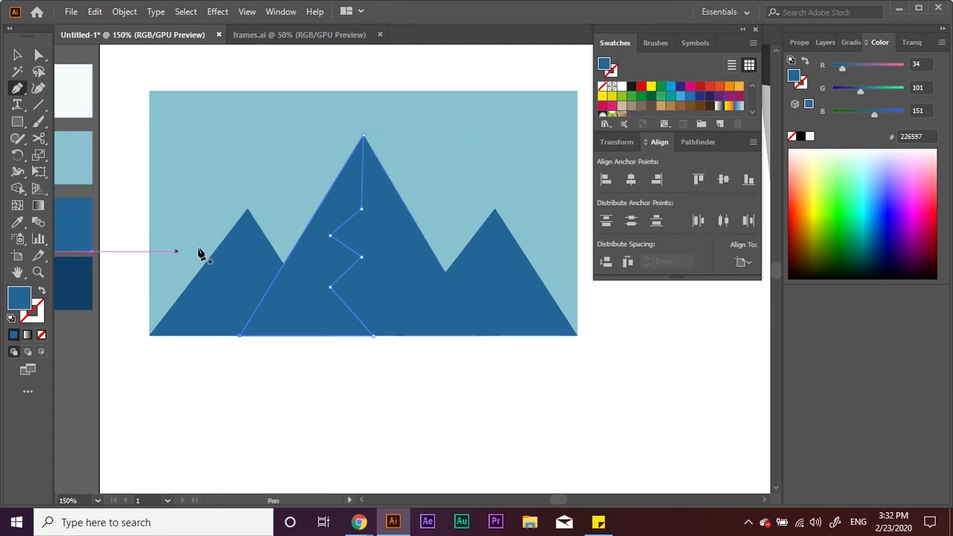
Step: Draw jagged shadow shapes on the left and right mountains
click(149, 335)
click(247, 209)
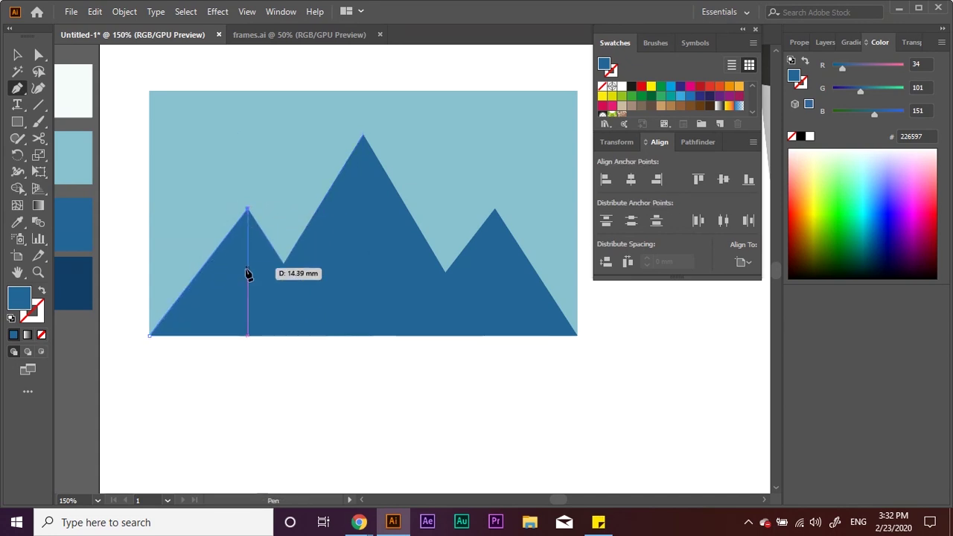
click(248, 276)
click(396, 336)
click(495, 209)
click(495, 300)
click(478, 317)
click(498, 335)
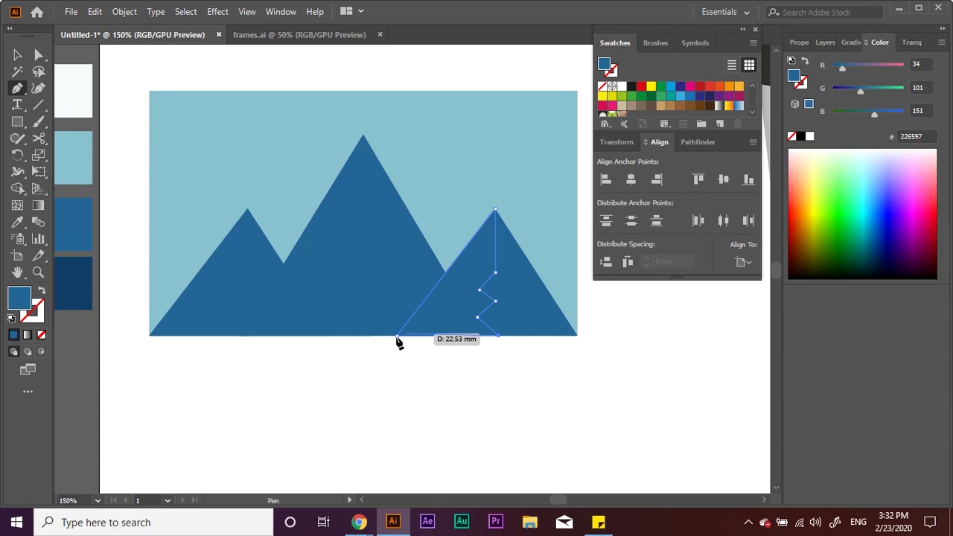
Step: Fill all three shadow shapes with the darkest blue palette swatch
click(17, 54)
shift+click(336, 248)
shift+click(237, 289)
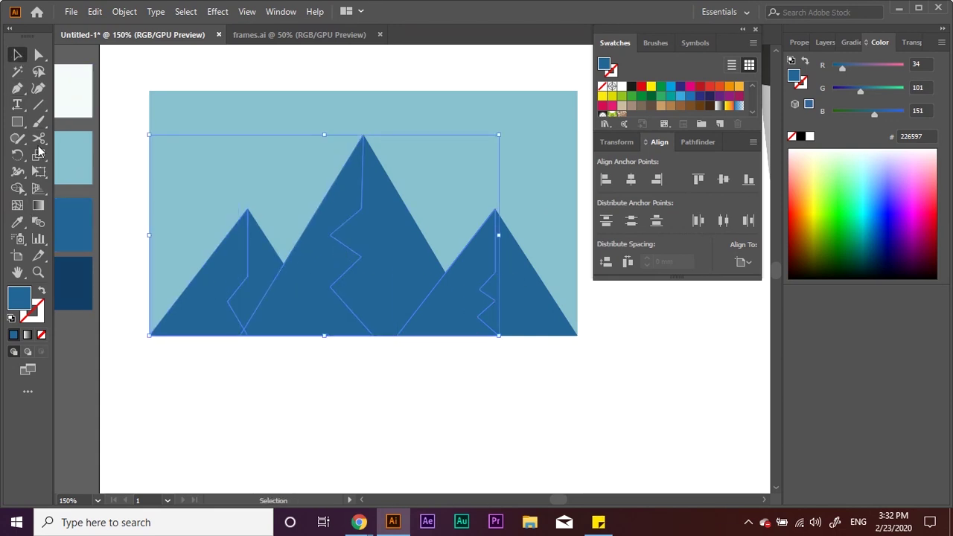
click(17, 222)
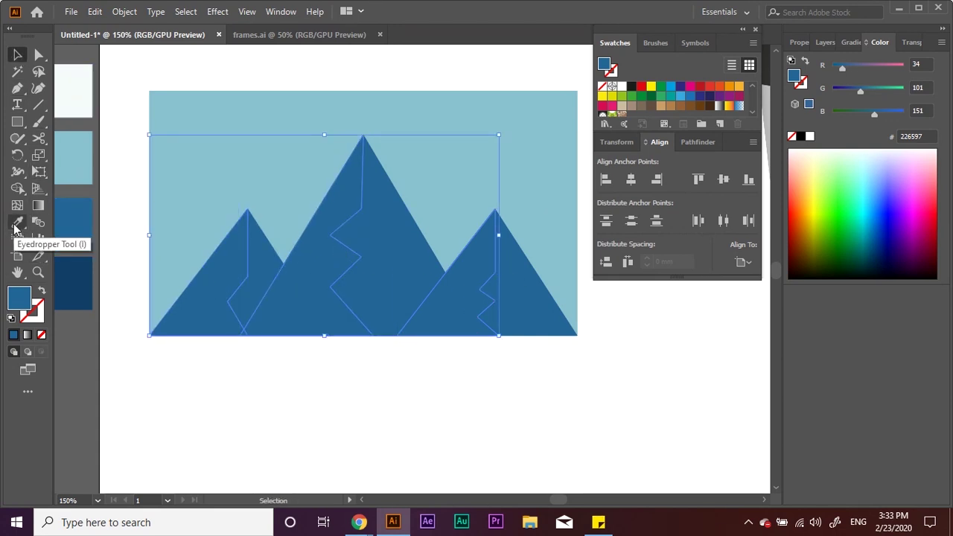
click(66, 290)
click(38, 88)
key(ctrl+plus)
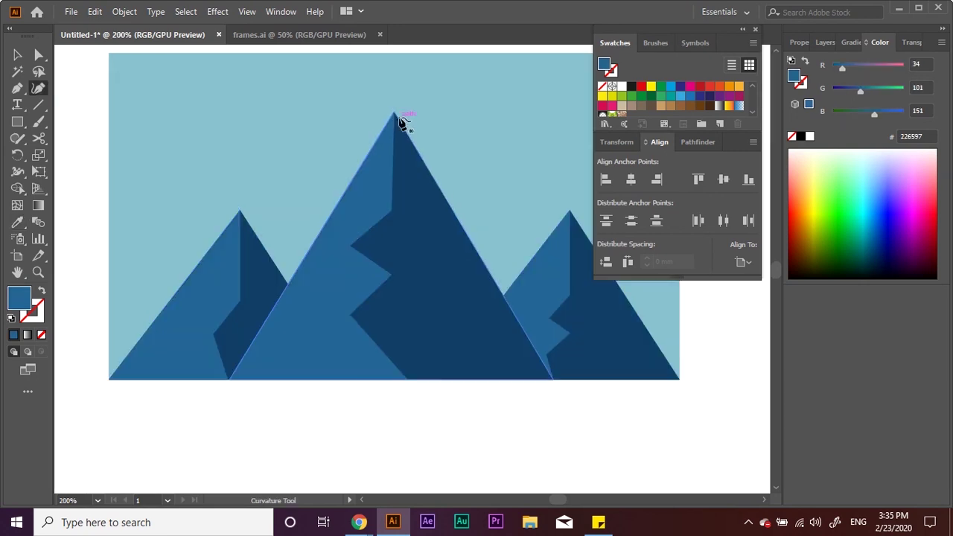
Step: Draw a snow cap with a jagged lower edge on the middle peak
click(372, 169)
key(p)
click(394, 111)
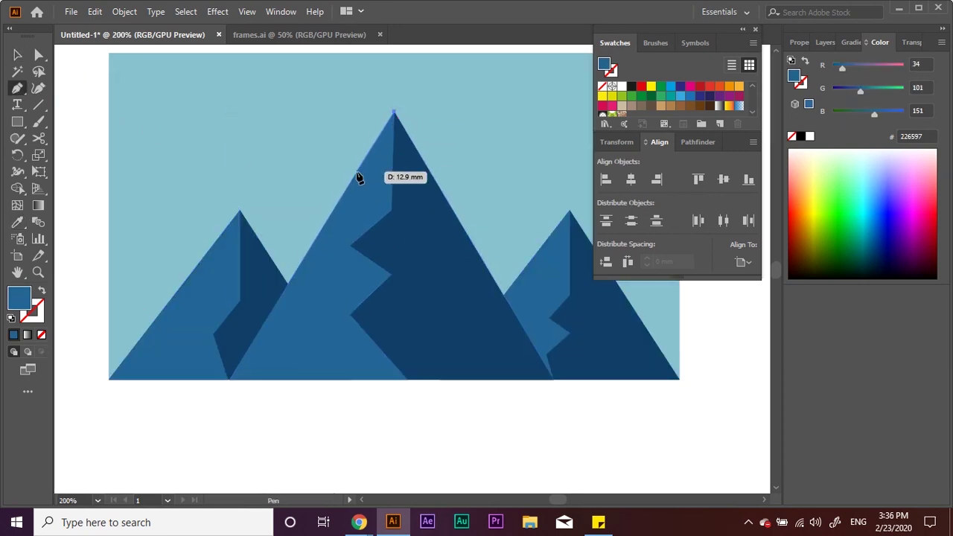
drag(357, 173, 366, 176)
click(392, 176)
click(404, 159)
click(433, 178)
click(393, 112)
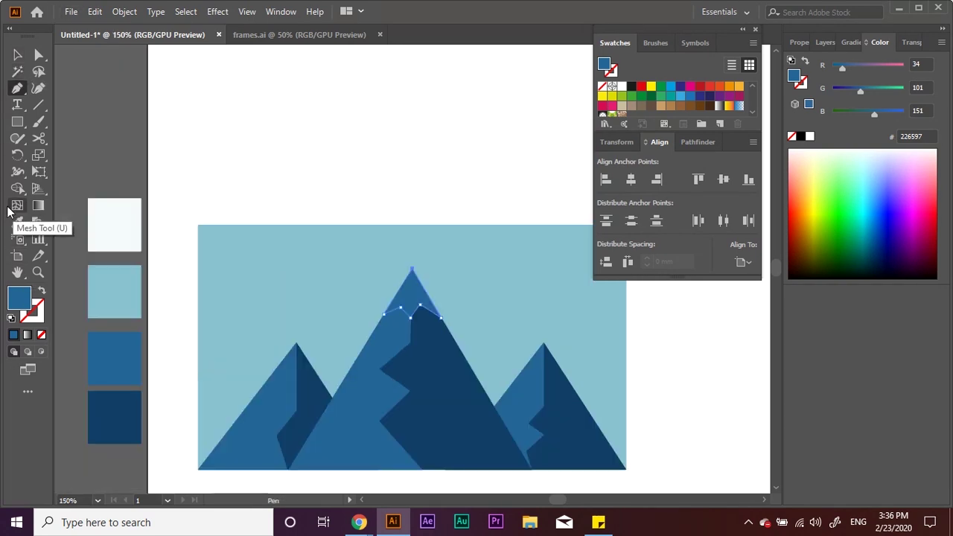
Step: Fill the snow cap white and shrink it toward the peak
click(18, 222)
click(104, 231)
key(v)
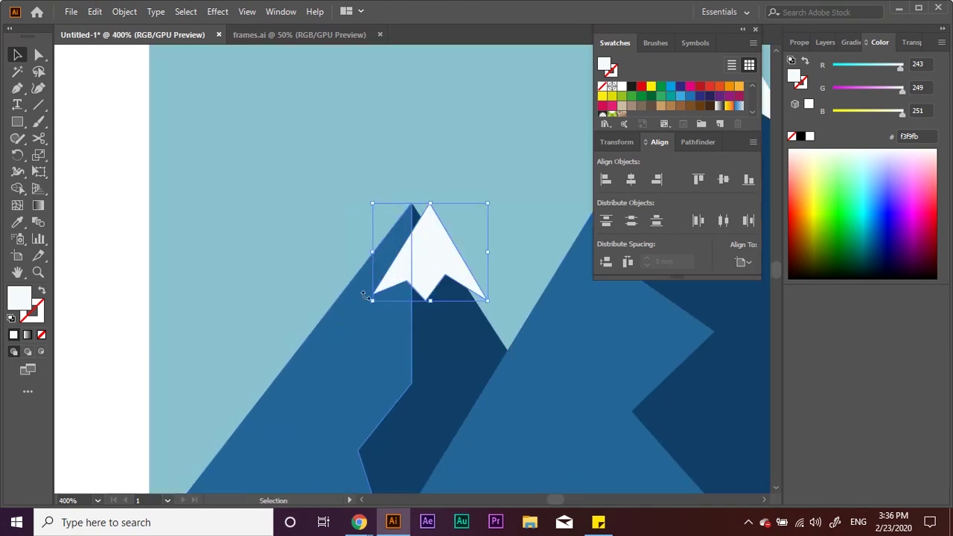
drag(336, 335, 354, 296)
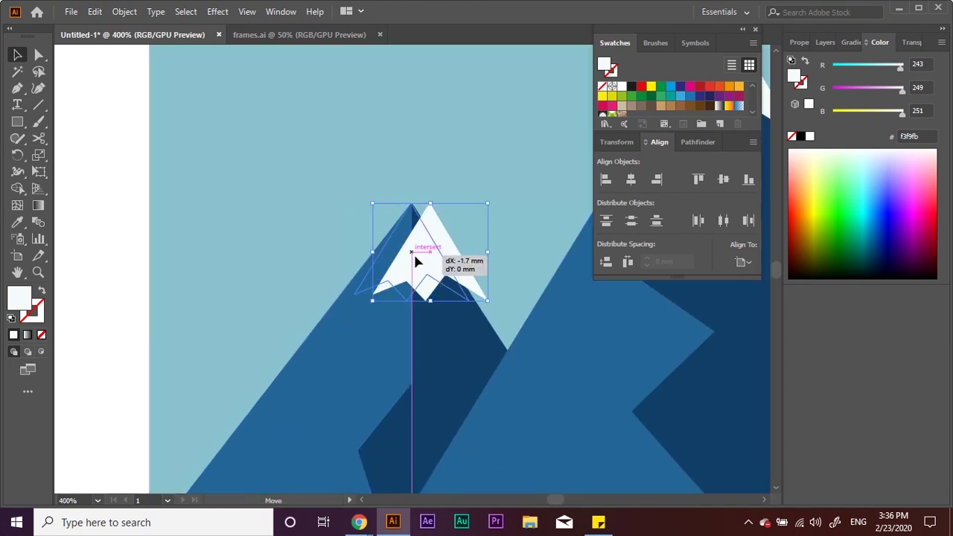
key(p)
click(468, 298)
key(ctrl+z)
Step: Pull the snow cap's left and right corners outward to fit the slopes
click(18, 88)
click(39, 54)
drag(351, 296, 341, 294)
drag(469, 302, 474, 298)
click(412, 208)
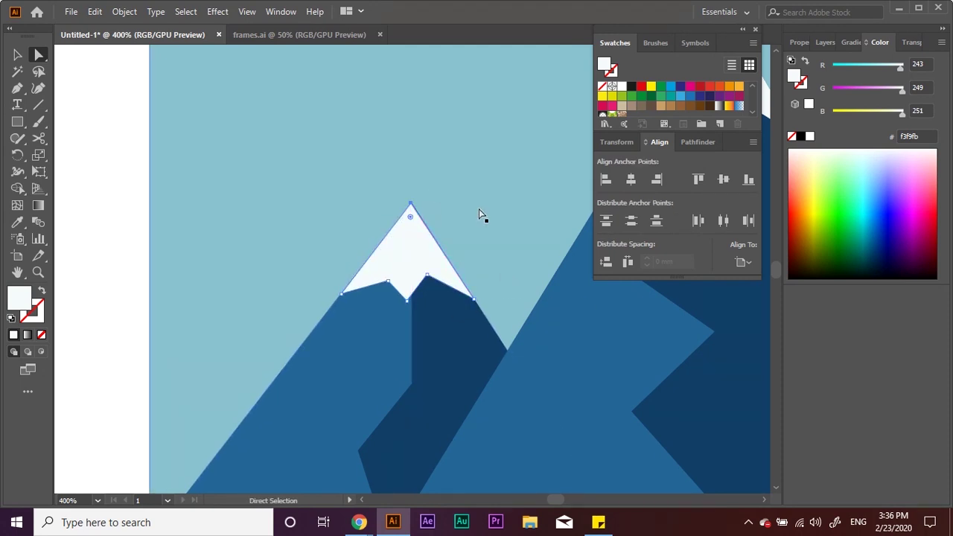
click(825, 42)
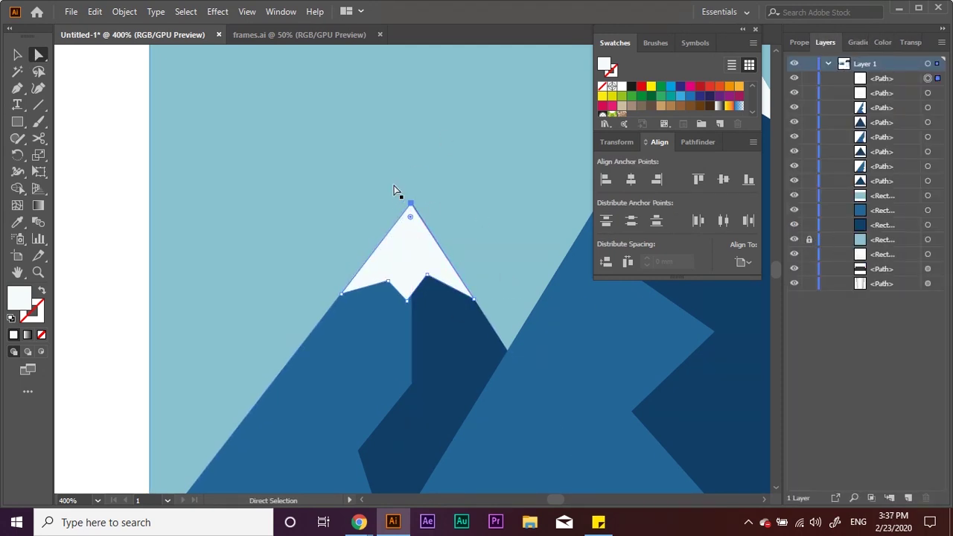
click(398, 199)
Step: Average the main mountain's peak anchors so the cap tip meets the peak
drag(394, 186, 446, 216)
right_click(409, 202)
click(449, 317)
click(444, 305)
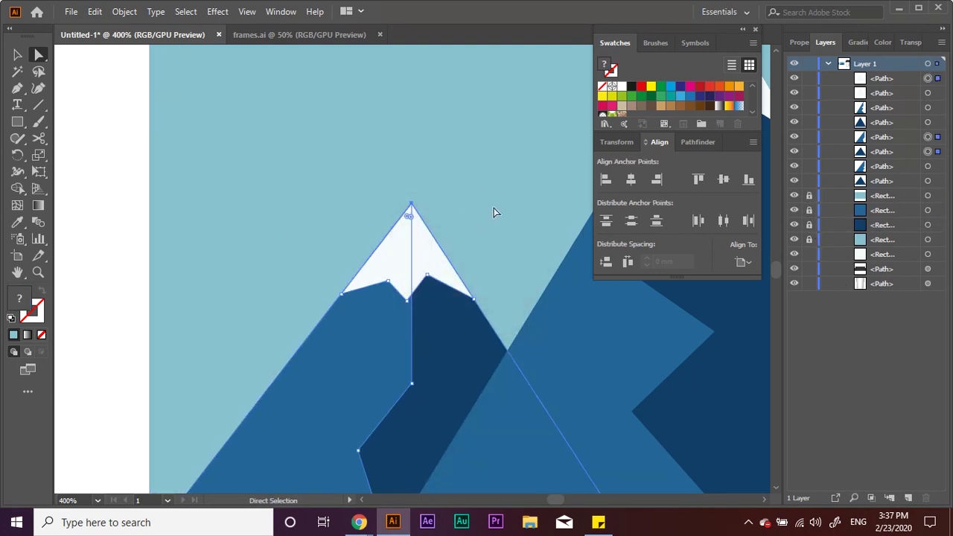
click(493, 213)
key(ctrl+minus)
key(ctrl+minus)
Step: Copy the left mountain's snow cap onto the right mountain's peak
click(210, 262)
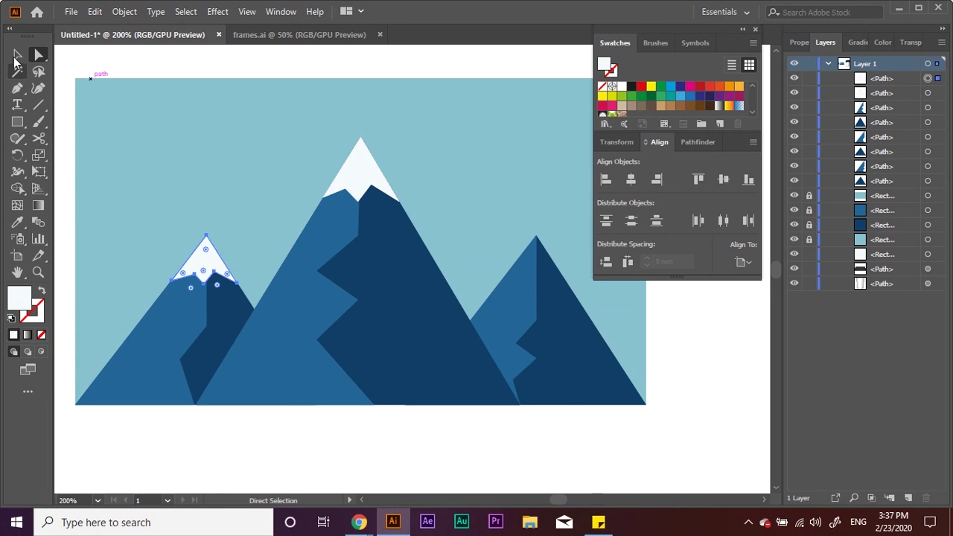
click(18, 54)
drag(208, 268, 538, 268)
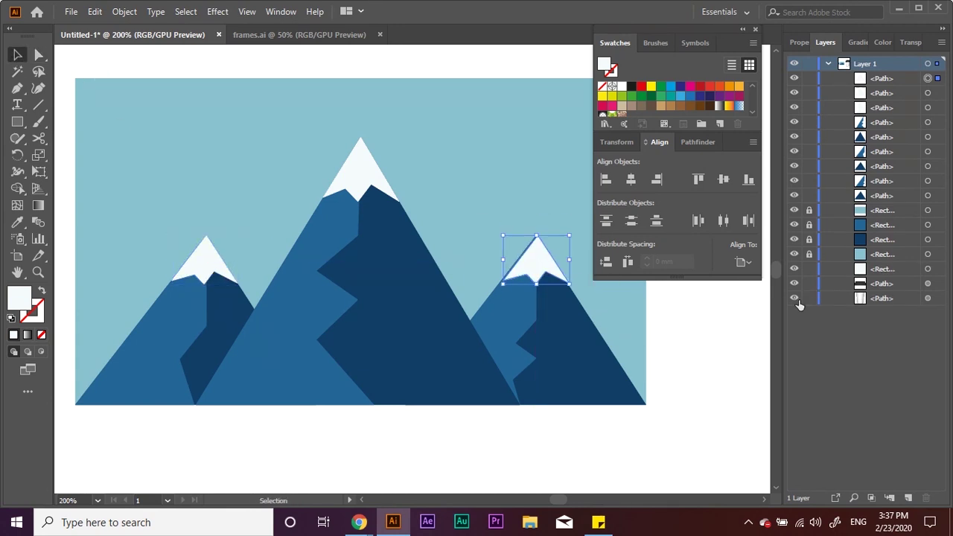
key(ctrl+plus)
key(ctrl+plus)
key(ctrl+plus)
drag(432, 278, 421, 272)
click(434, 174)
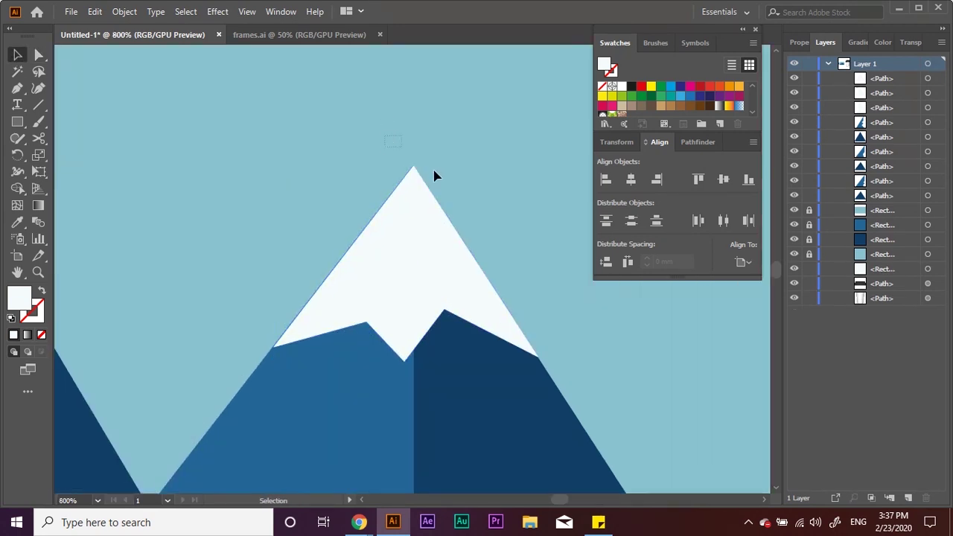
Step: Average the right mountain's peak anchors and settle its snow cap in place
click(41, 57)
click(413, 167)
right_click(414, 170)
click(447, 280)
click(445, 308)
drag(272, 354, 271, 347)
key(ctrl+minus)
key(ctrl+minus)
key(ctrl+minus)
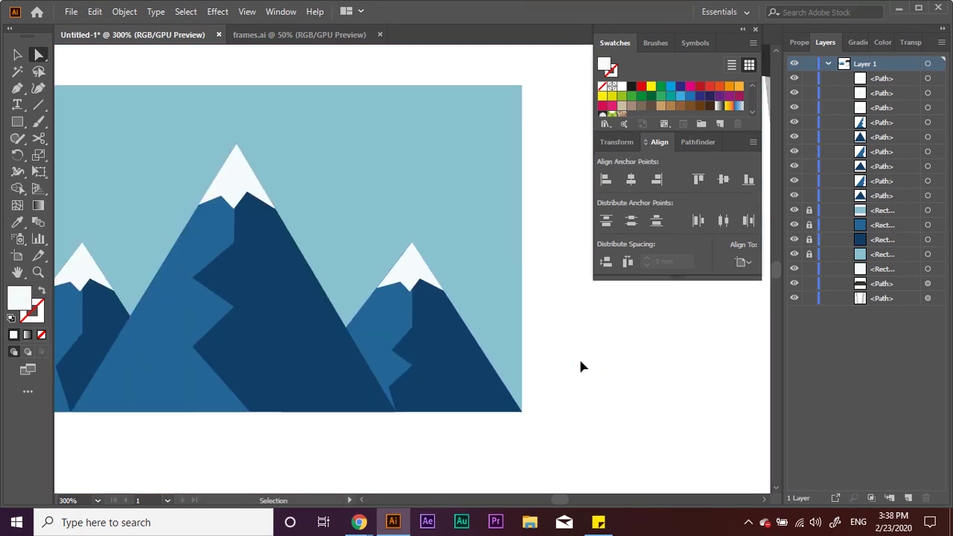
Step: Refine a snow cap's corner, middle and peak points to fit its mountain
key(v)
click(281, 227)
key(ctrl+plus)
key(ctrl+plus)
key(ctrl+plus)
key(ctrl+plus)
key(a)
drag(400, 372, 535, 389)
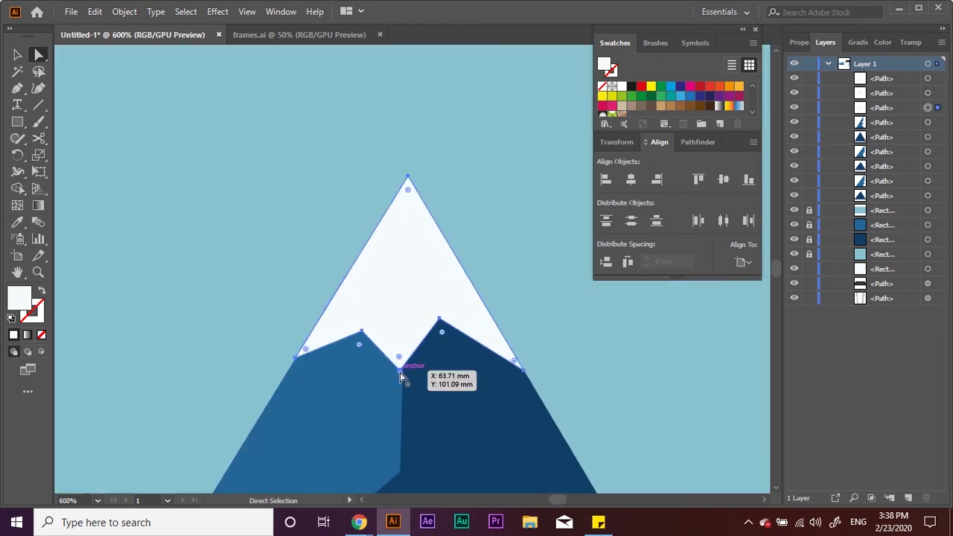
drag(296, 356, 279, 387)
drag(363, 332, 351, 352)
drag(440, 321, 480, 343)
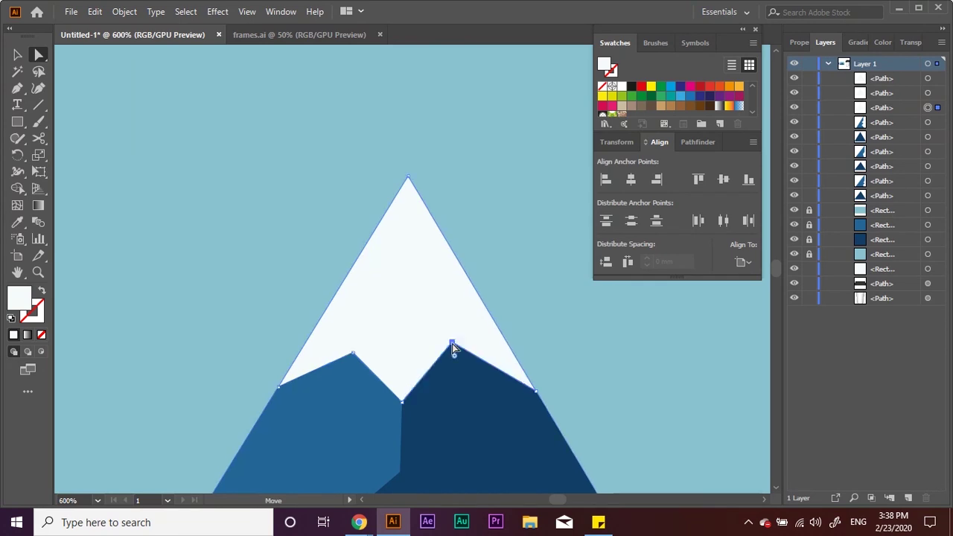
key(ctrl+minus)
key(ctrl+minus)
key(ctrl+minus)
click(39, 122)
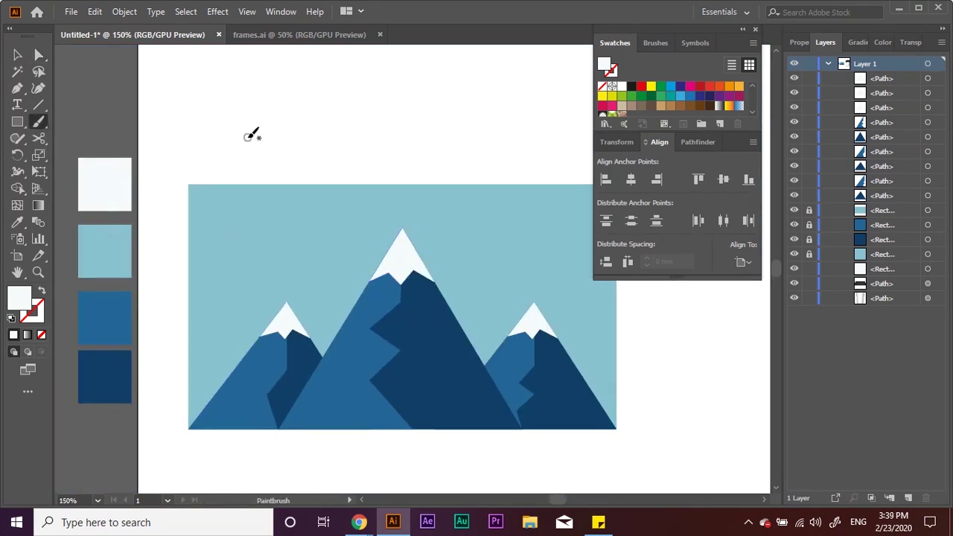
Step: Paint a small dot and expand its appearance into a filled shape
click(247, 233)
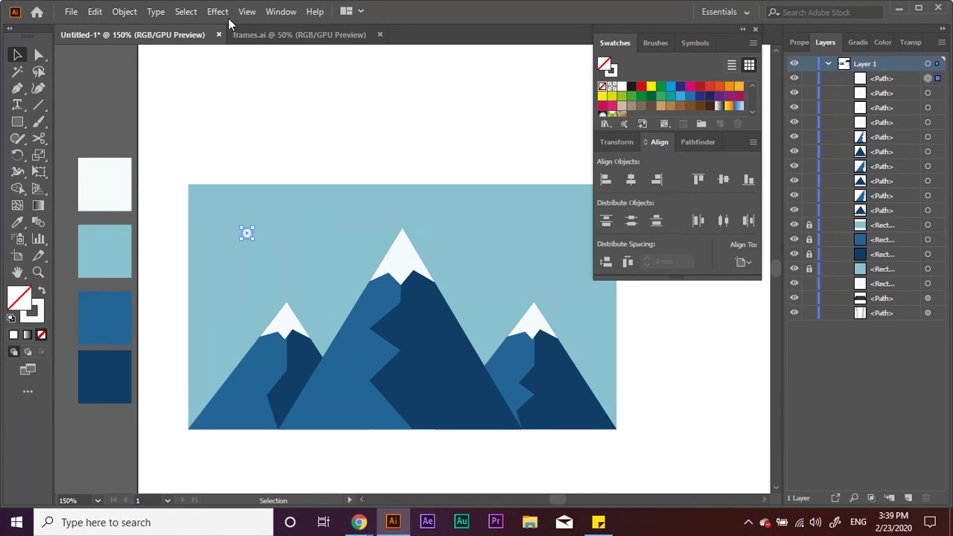
click(125, 11)
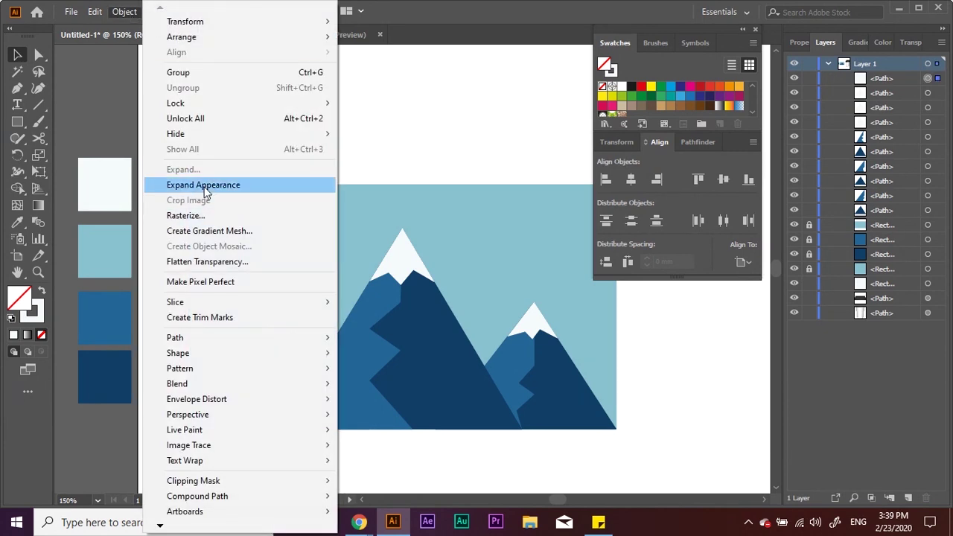
click(206, 186)
Step: Paint a long white curving stroke across the sky
key(ctrl+equal)
key(ctrl+equal)
key(ctrl+equal)
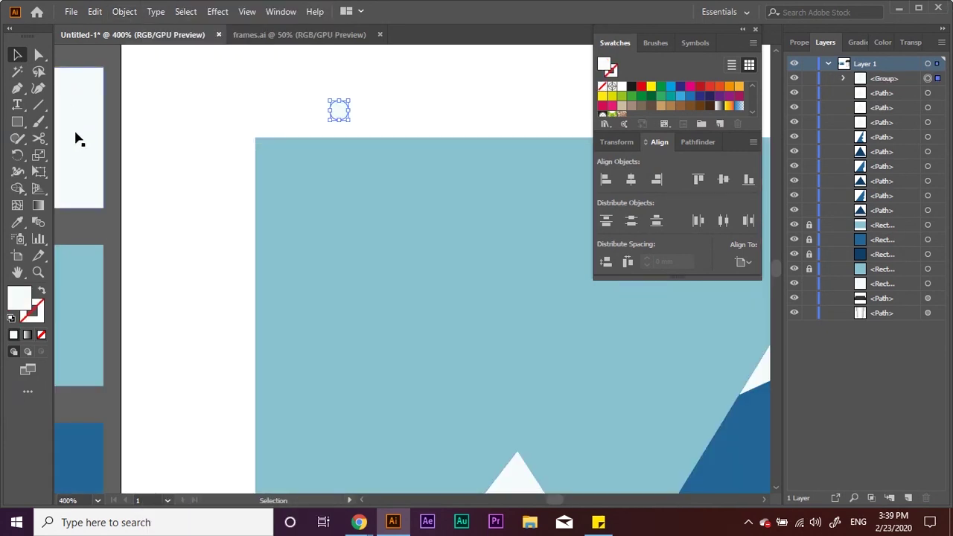
mouse_move(314, 183)
mouse_down()
mouse_move(648, 297)
mouse_move(660, 292)
mouse_up()
key(ctrl+minus)
key(ctrl+minus)
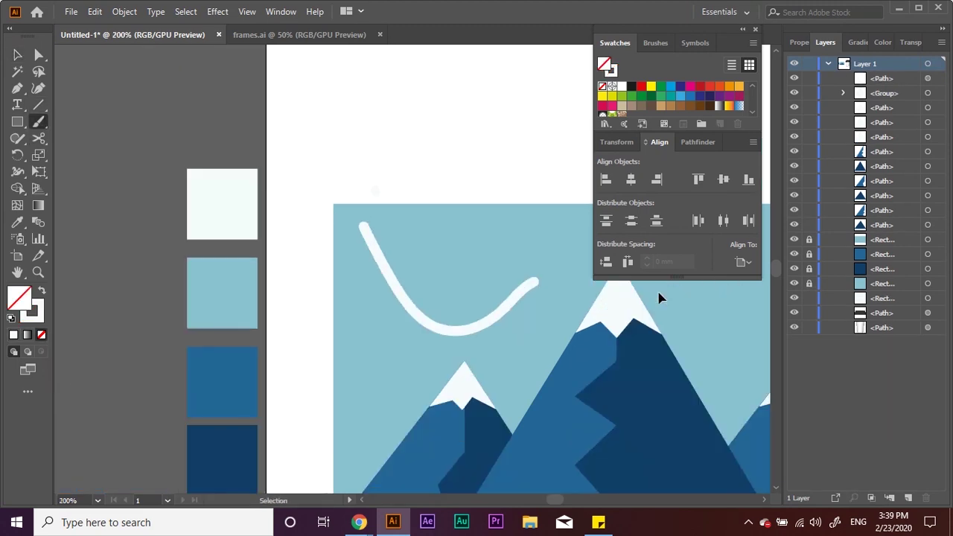
key(ctrl+minus)
key(ctrl+minus)
click(655, 42)
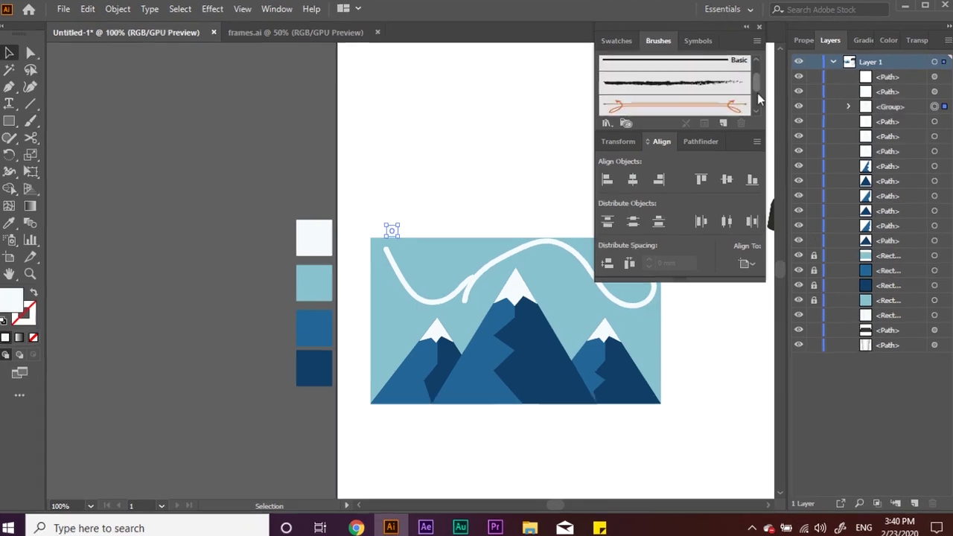
Step: Create a new Scatter Brush from the white dot
click(715, 124)
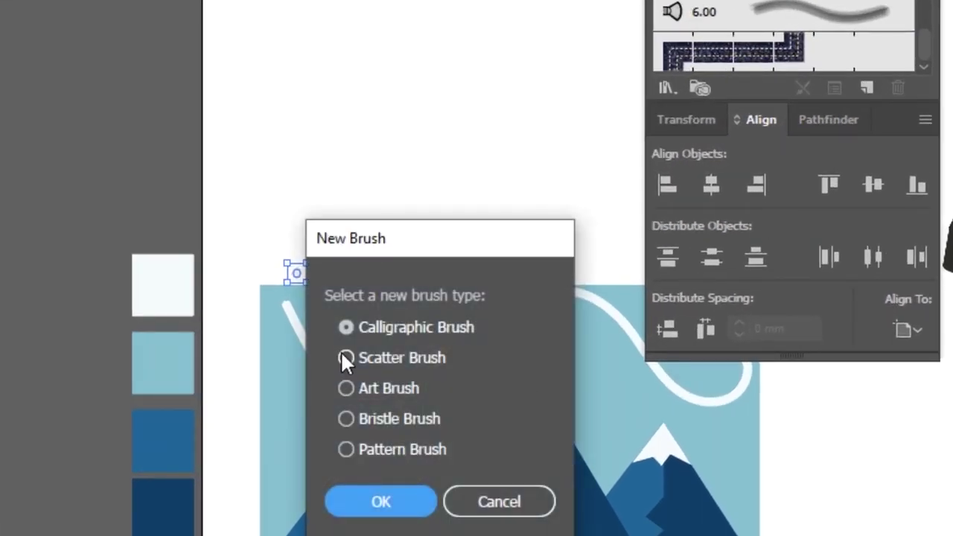
click(344, 358)
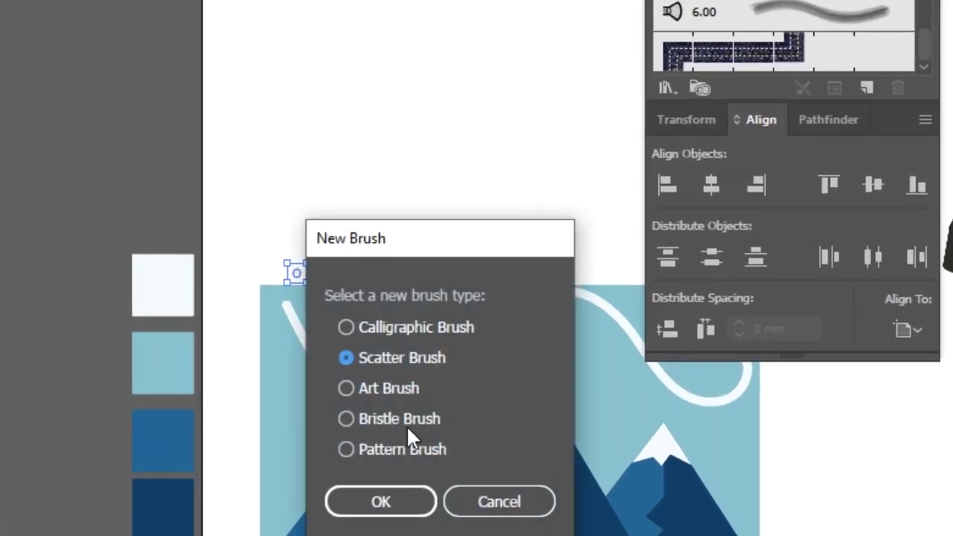
click(409, 505)
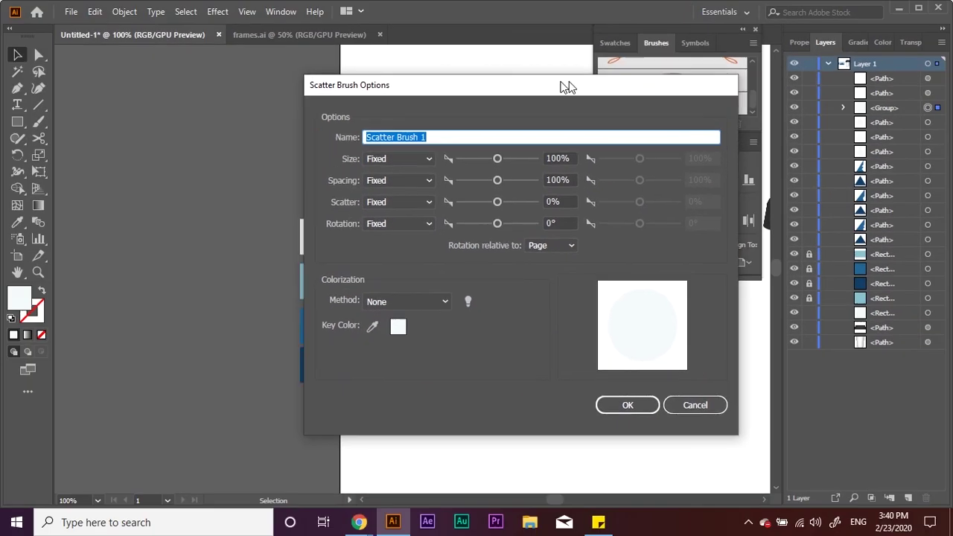
drag(564, 85, 735, 47)
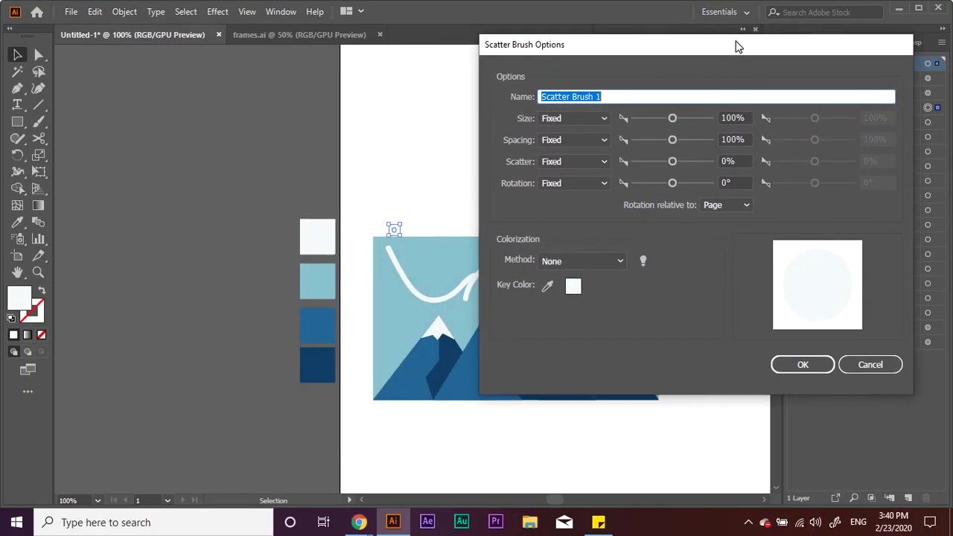
Step: Set the brush's size, spacing and scatter to Random, keeping rotation fixed
click(585, 119)
click(584, 148)
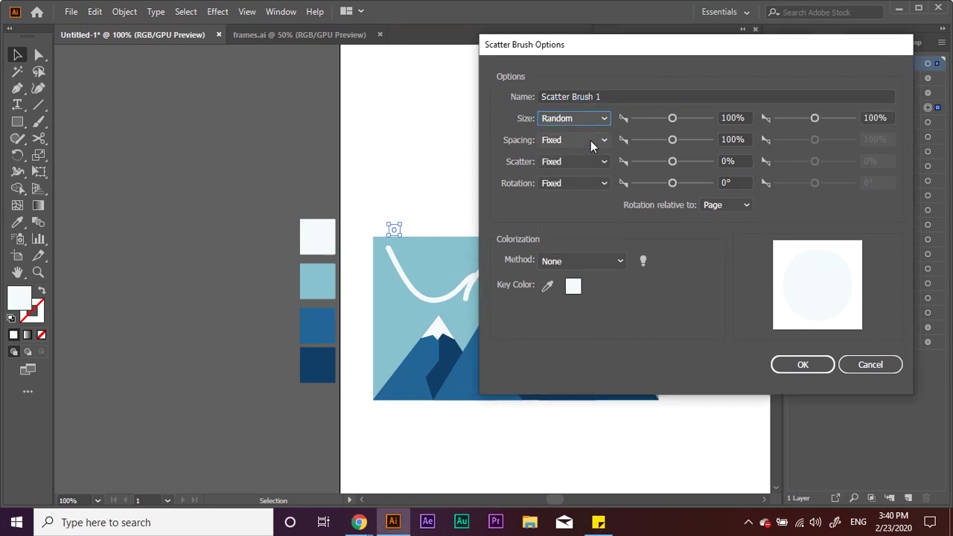
click(591, 141)
click(583, 171)
click(581, 160)
click(580, 193)
click(588, 183)
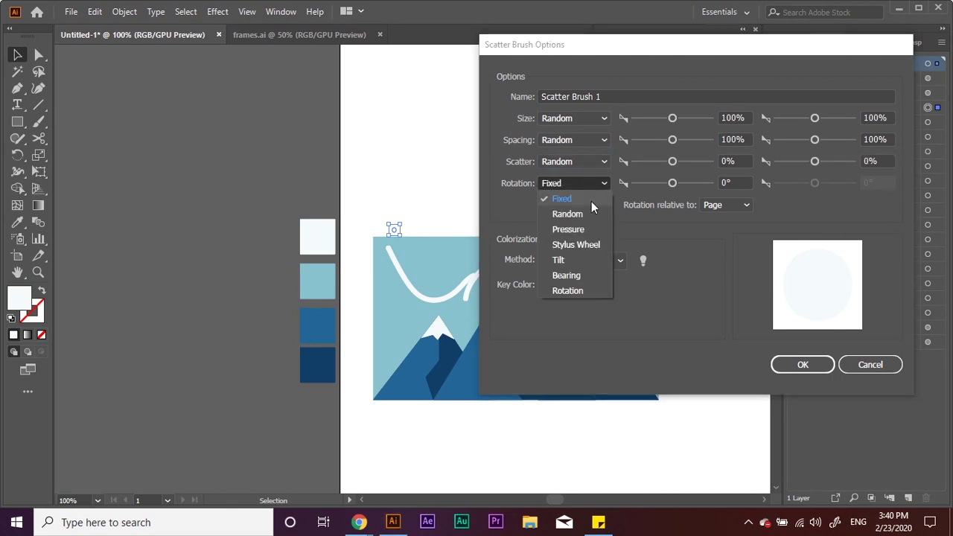
click(592, 195)
click(672, 162)
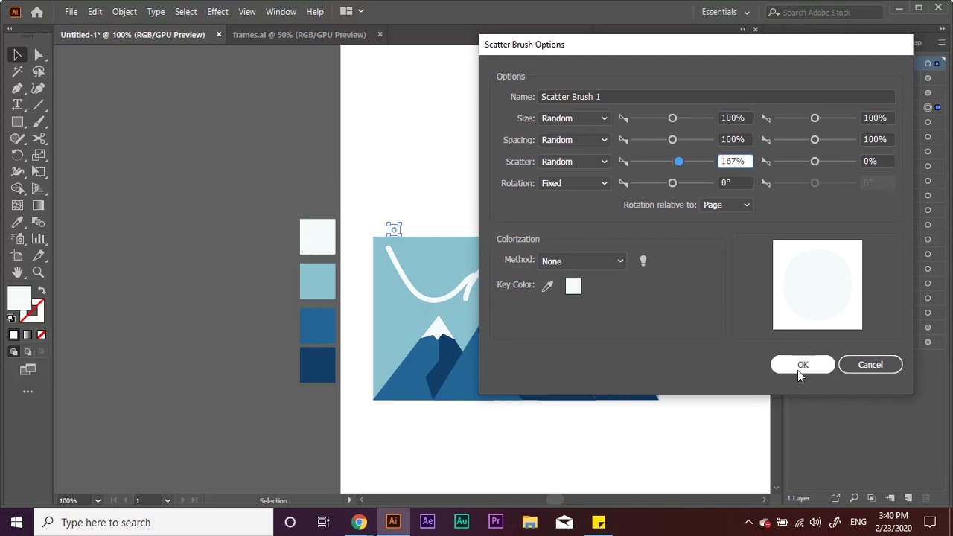
Step: Save Scatter Brush 1 and select both white sky curves
click(800, 372)
click(443, 296)
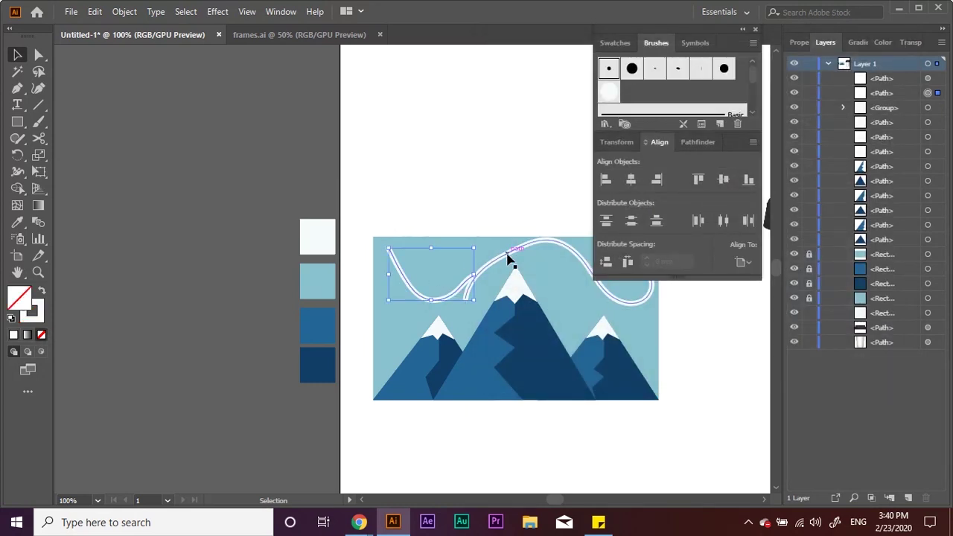
shift+click(560, 253)
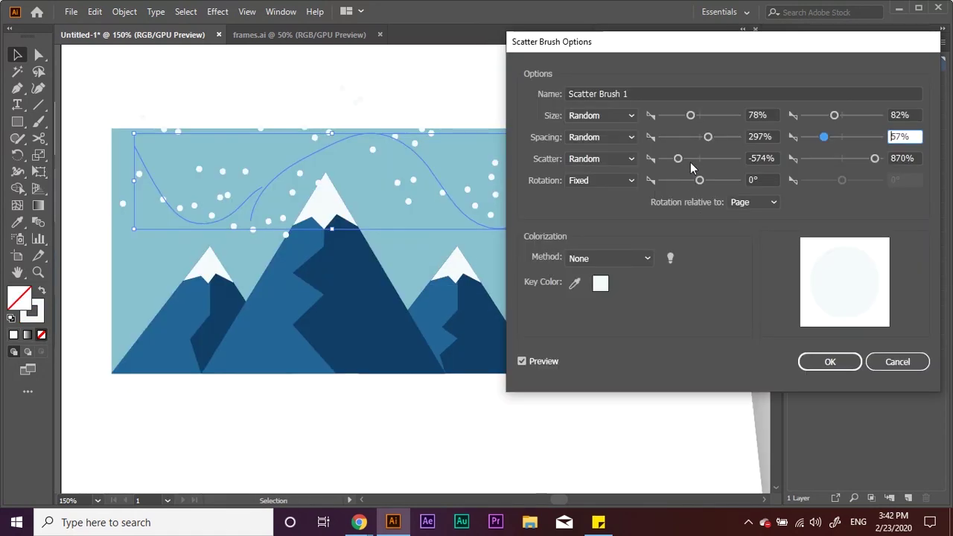
Step: Widen the scatter range to a -722% minimum and apply it to existing strokes
mouse_move(676, 158)
mouse_down()
mouse_move(687, 159)
mouse_move(673, 165)
mouse_up()
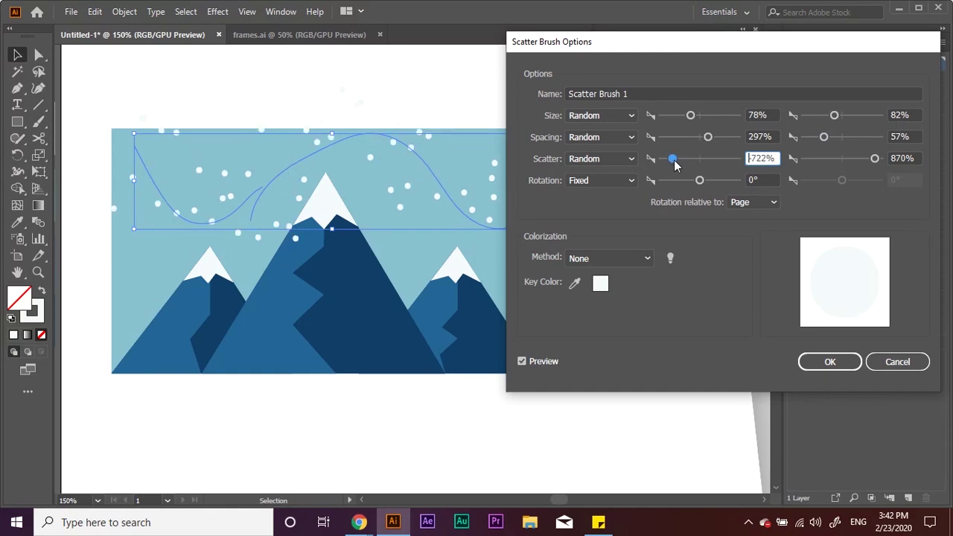
drag(876, 160, 868, 162)
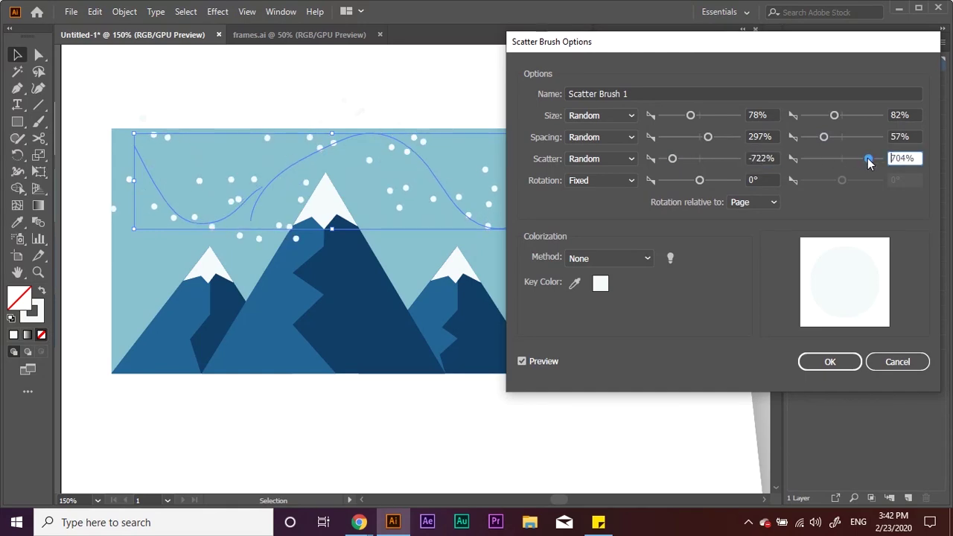
click(828, 361)
click(476, 281)
Step: Move one snowfall path lower over the mountains and expand both into shapes
mouse_move(311, 159)
mouse_down()
mouse_move(300, 235)
mouse_move(303, 168)
mouse_up()
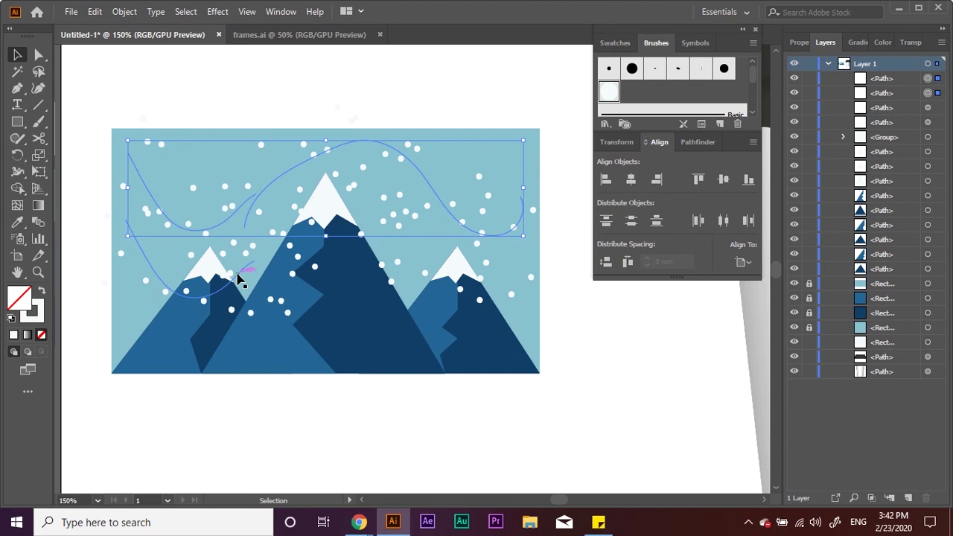
shift+click(240, 278)
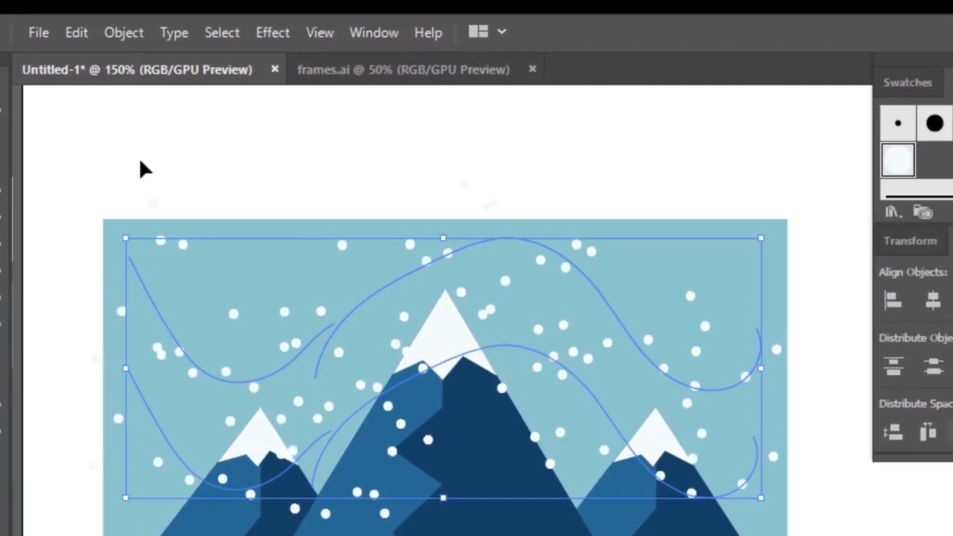
click(124, 32)
click(251, 318)
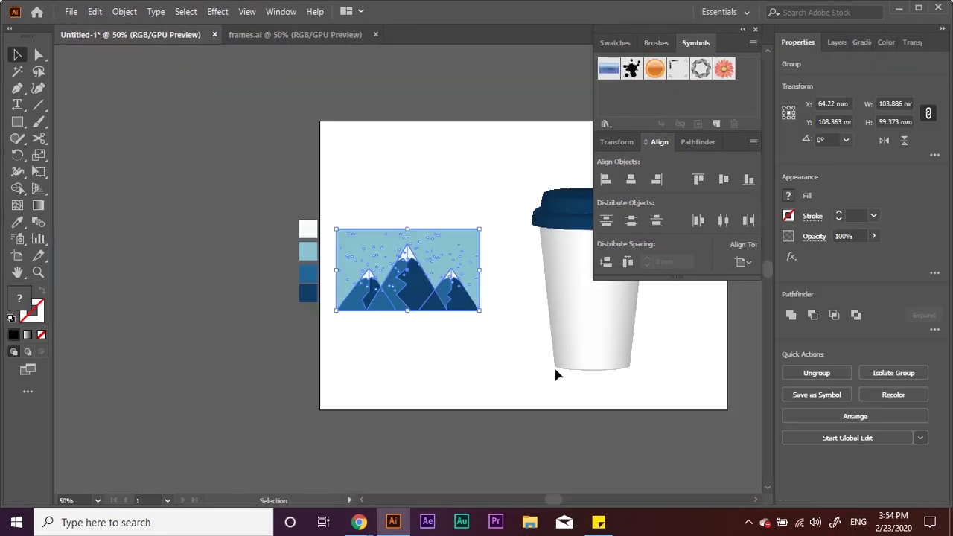
key(ctrl+equal)
key(ctrl+equal)
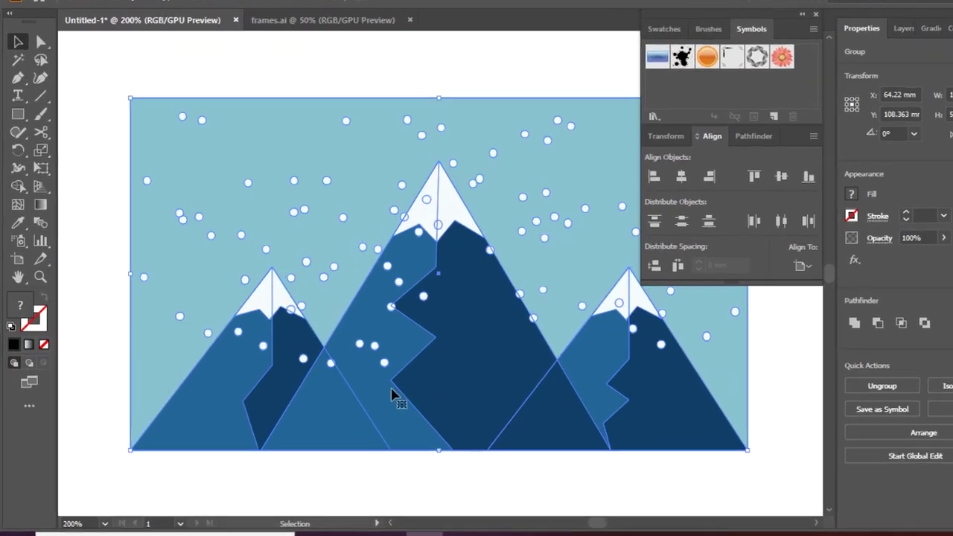
Step: Perspective-distort the mountain artwork, pulling its bottom corners inward into a trapezoid
click(41, 167)
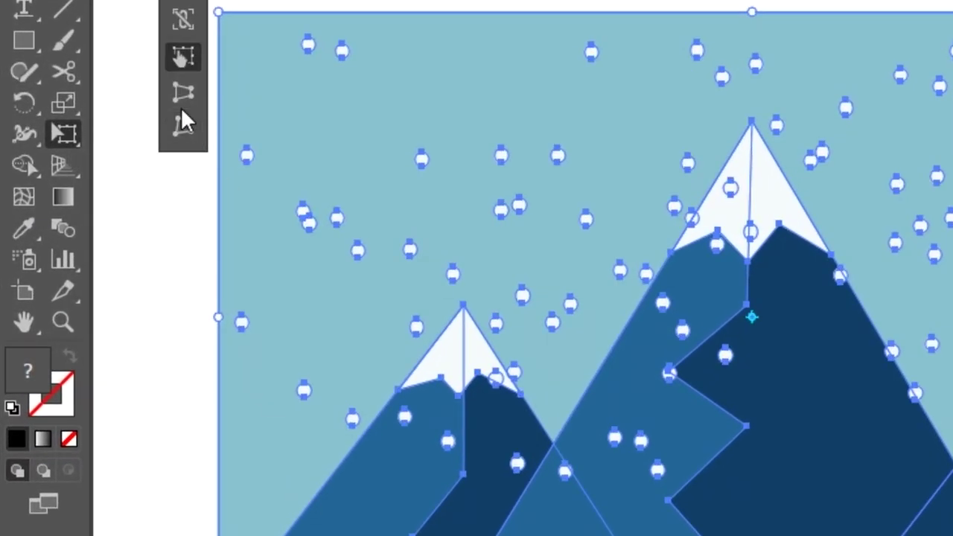
click(182, 92)
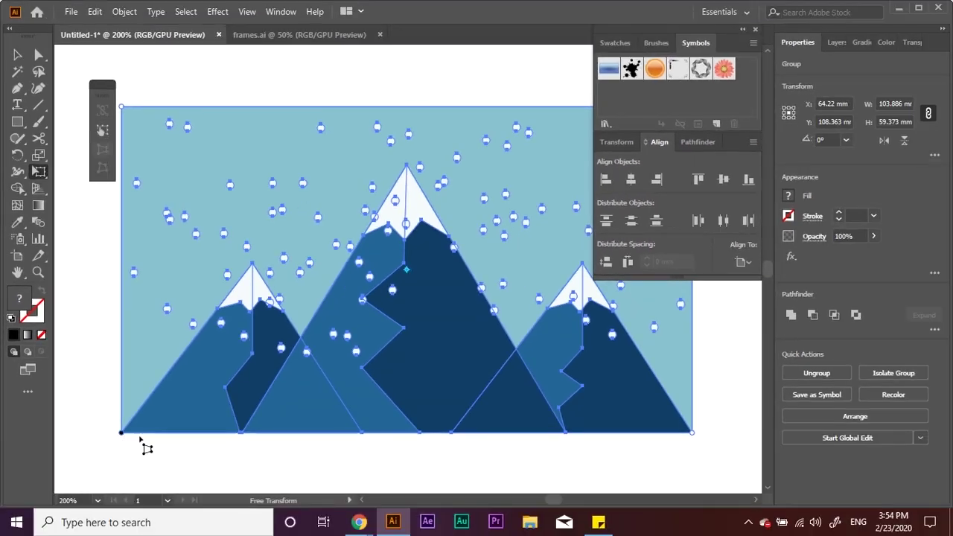
drag(122, 432, 168, 434)
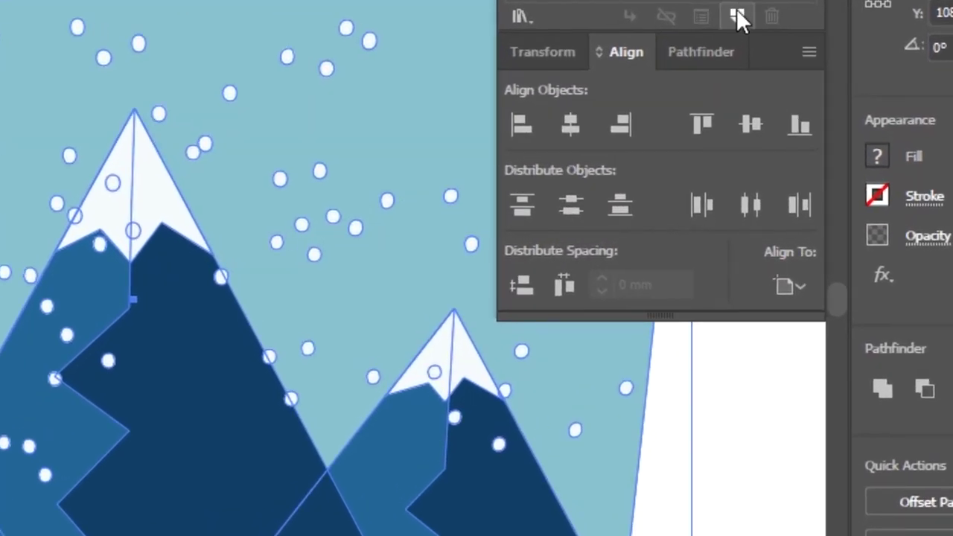
Step: Save the distorted mountain artwork as a new symbol
click(737, 16)
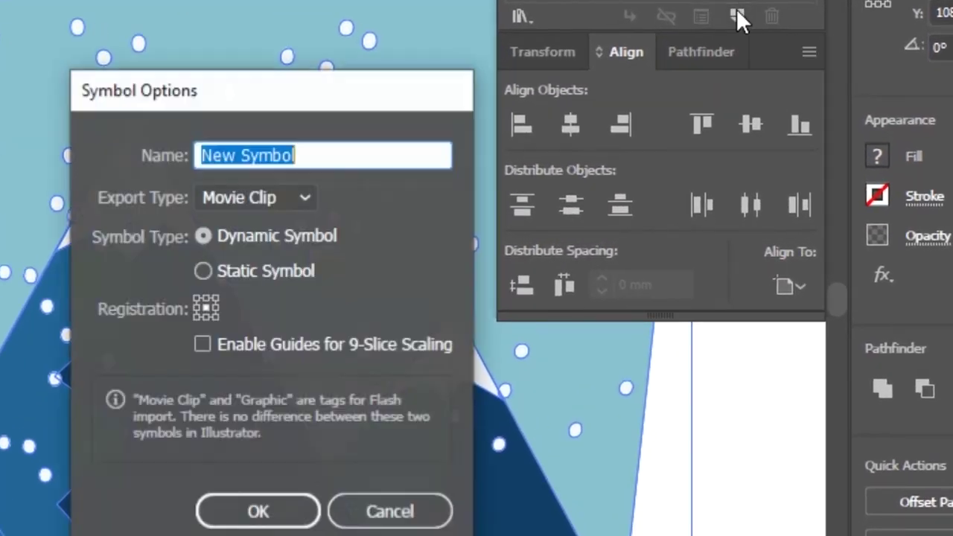
click(268, 509)
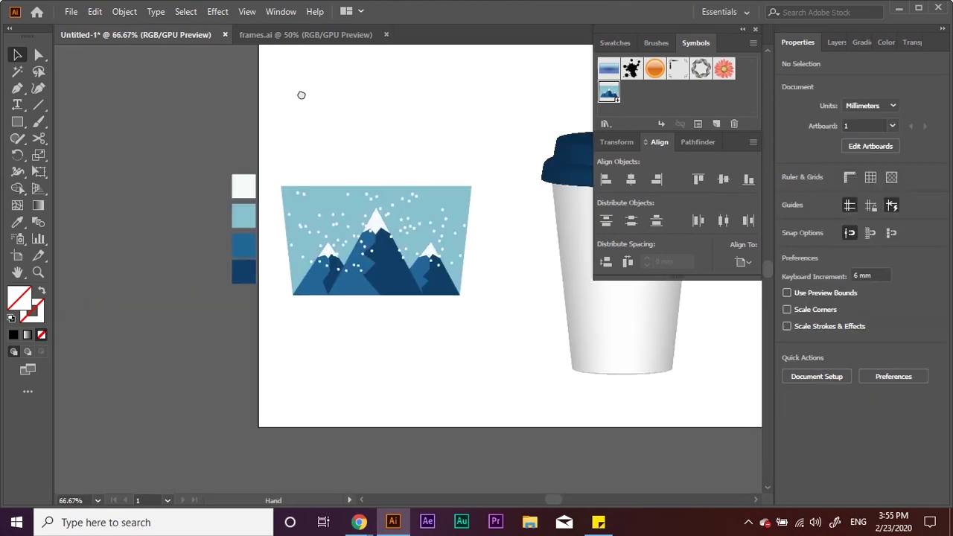
click(447, 283)
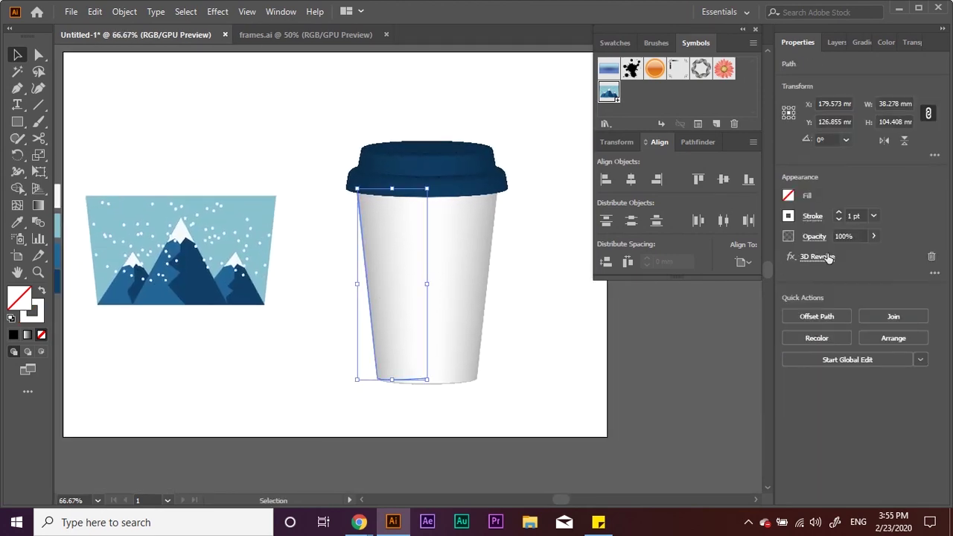
Step: Open the cup's 3D Revolve map art on the side surface, 5 of 6
click(825, 257)
click(568, 457)
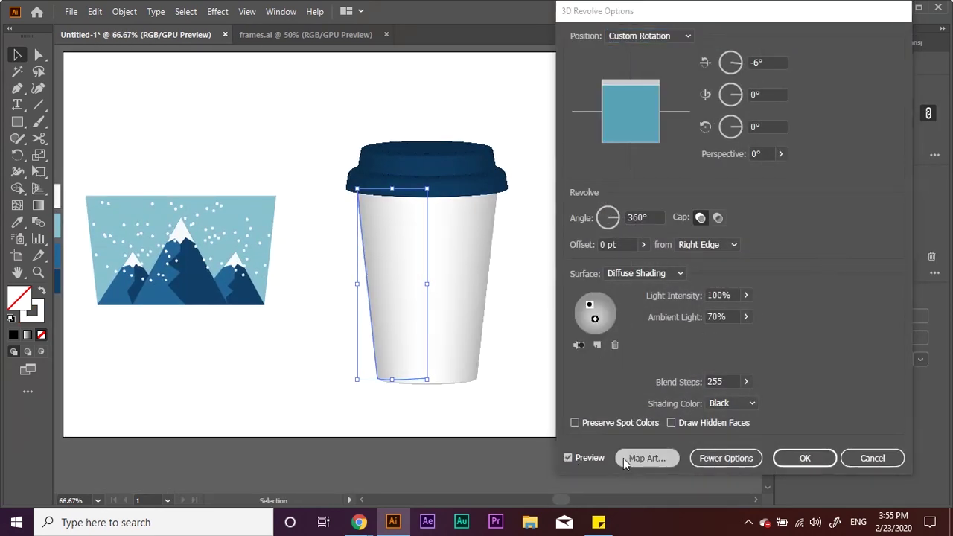
click(645, 458)
click(852, 37)
click(852, 36)
click(852, 37)
click(851, 36)
click(870, 73)
click(719, 73)
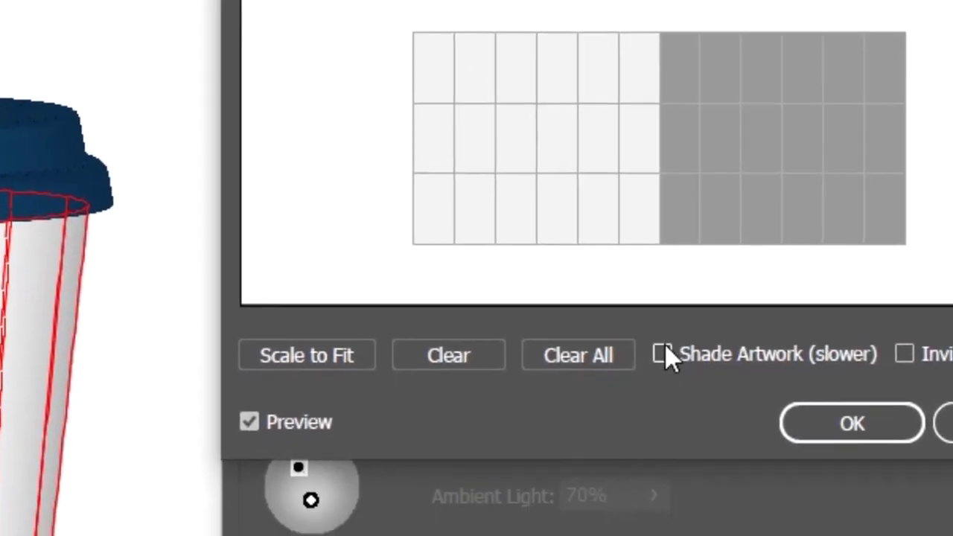
Step: Map the shaded mountain symbol across the cup side's full width and apply
click(668, 492)
click(436, 105)
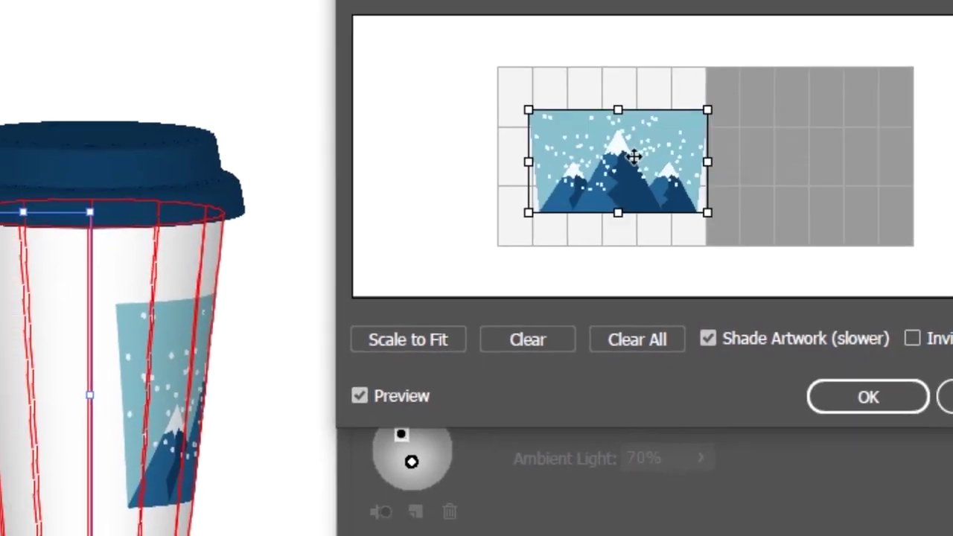
drag(633, 157, 604, 157)
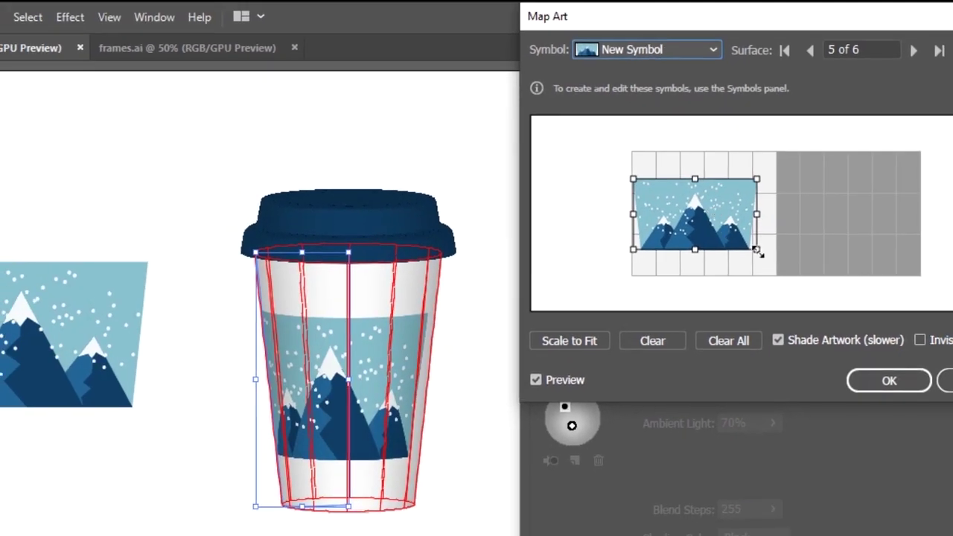
drag(757, 252, 778, 262)
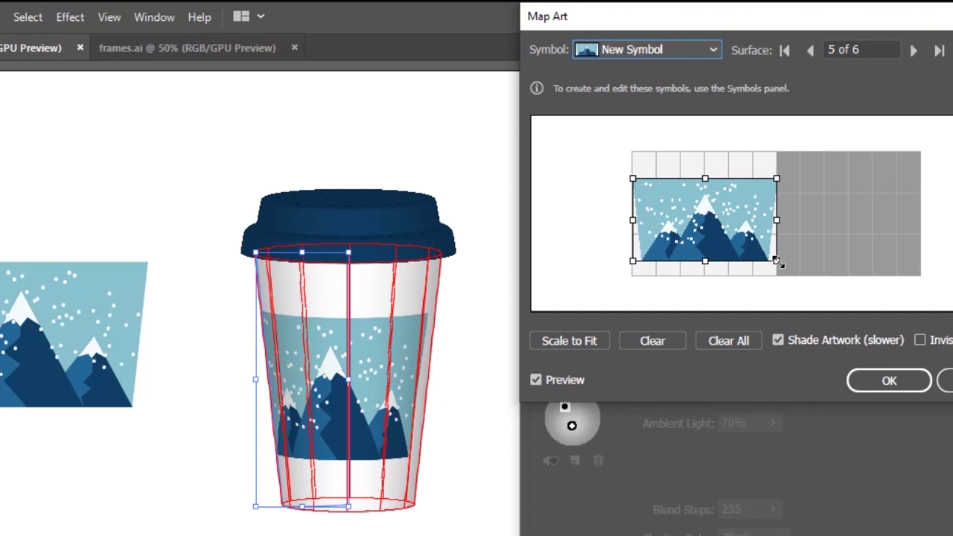
drag(698, 219, 696, 209)
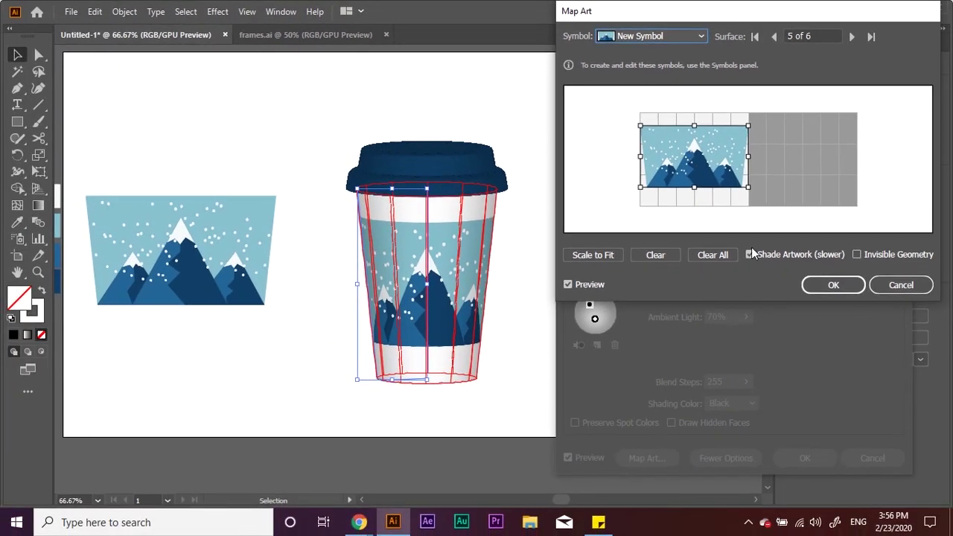
drag(694, 167, 695, 172)
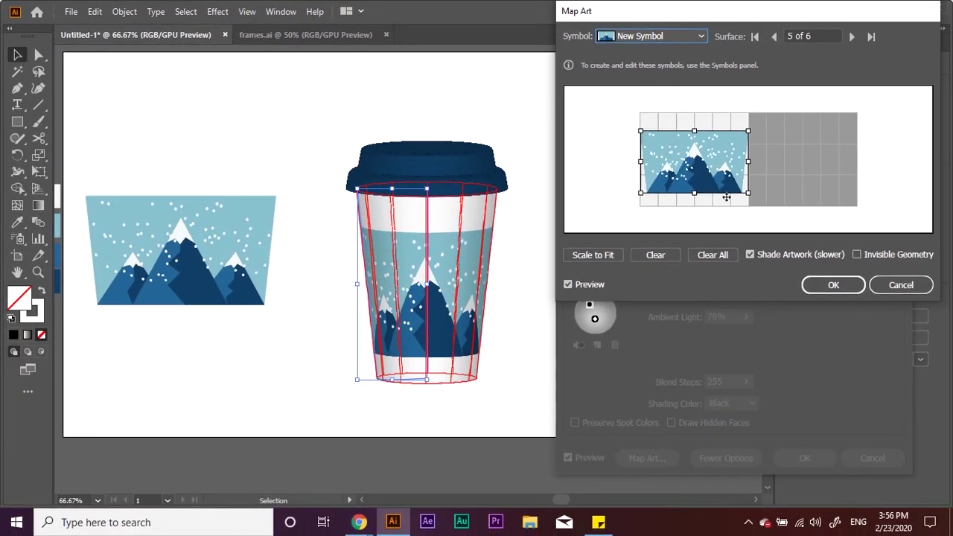
click(826, 286)
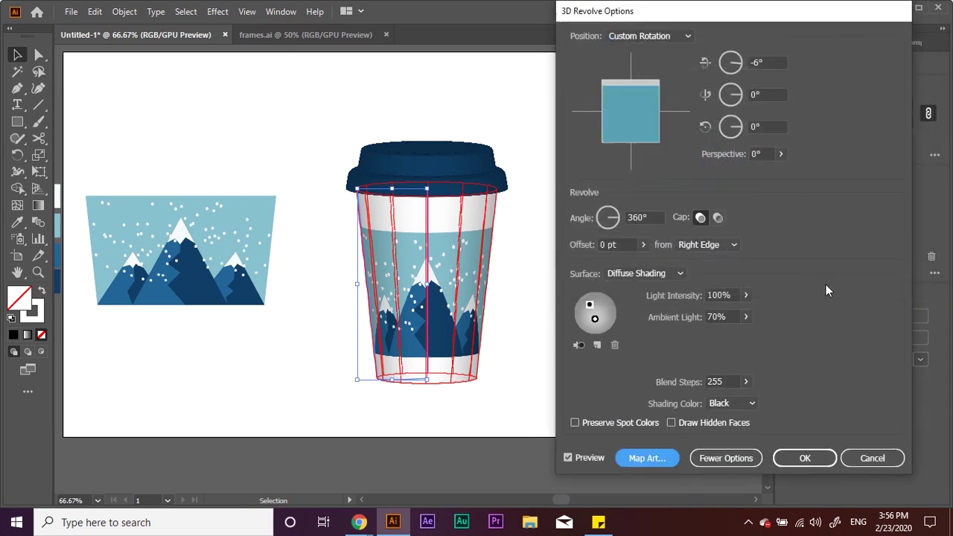
click(804, 458)
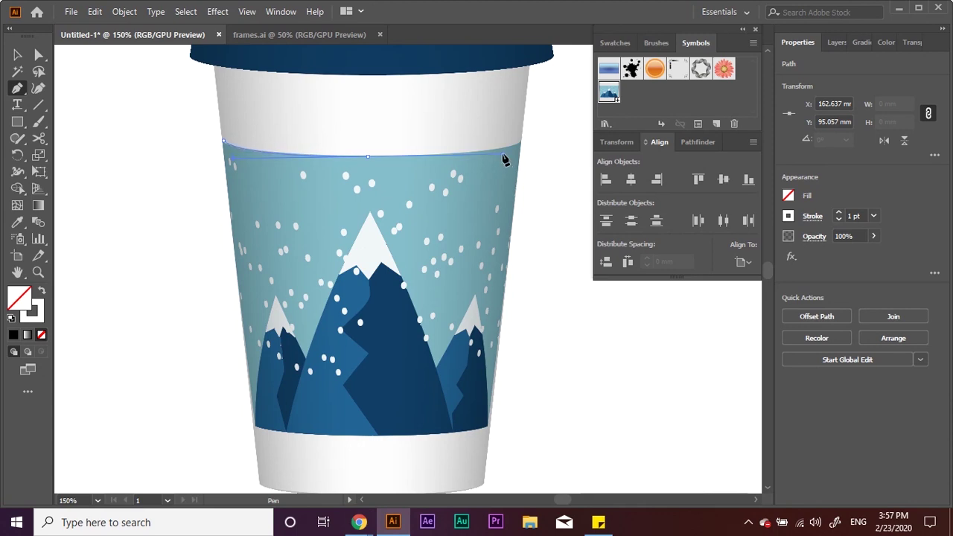
Step: Finish the curve along the band's top edge and give it a black stroke
drag(520, 140, 560, 156)
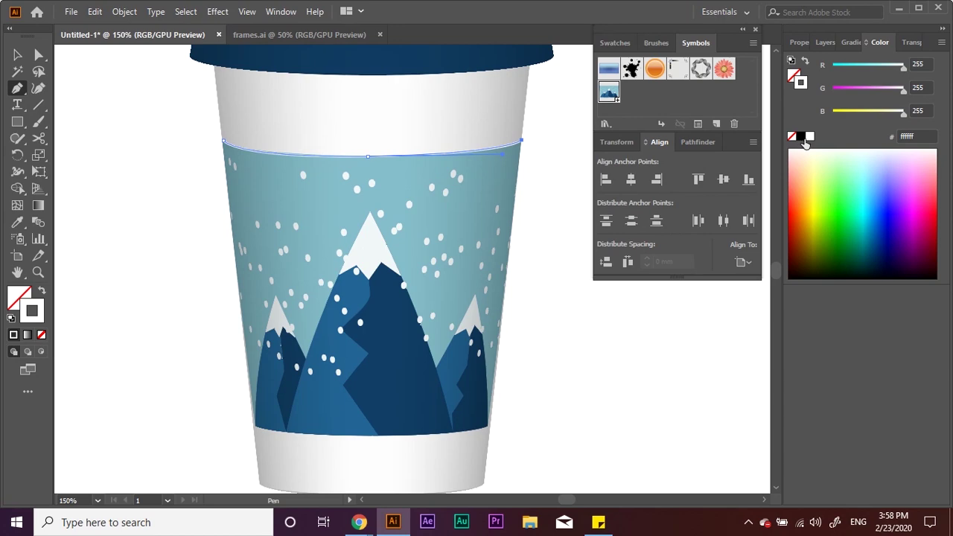
click(801, 138)
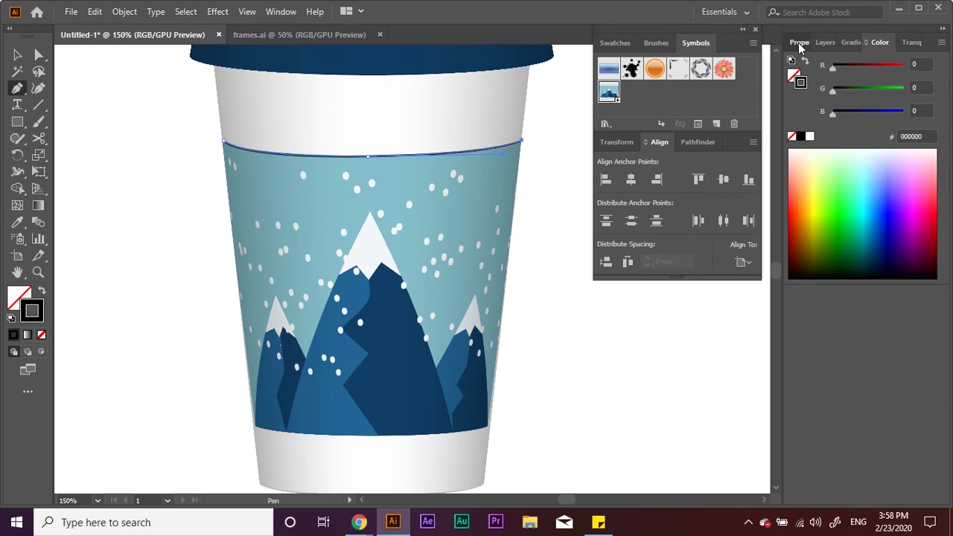
click(798, 42)
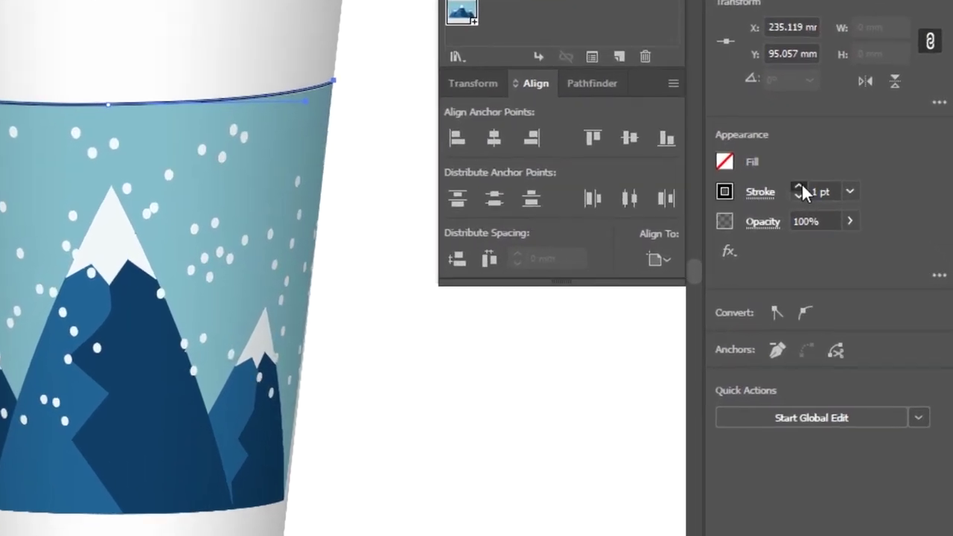
click(787, 180)
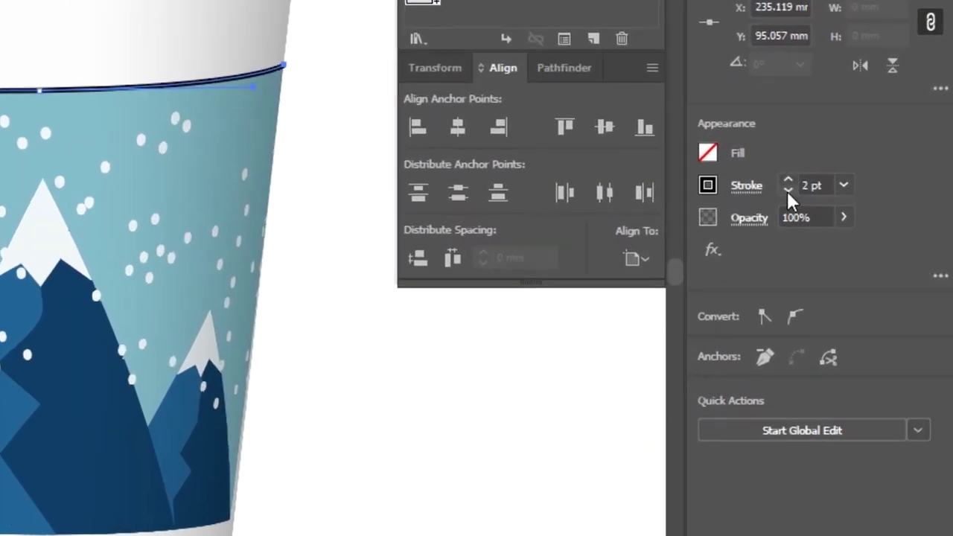
Step: Taper the stroke with Width Profile 1 at 3 pt weight
click(745, 186)
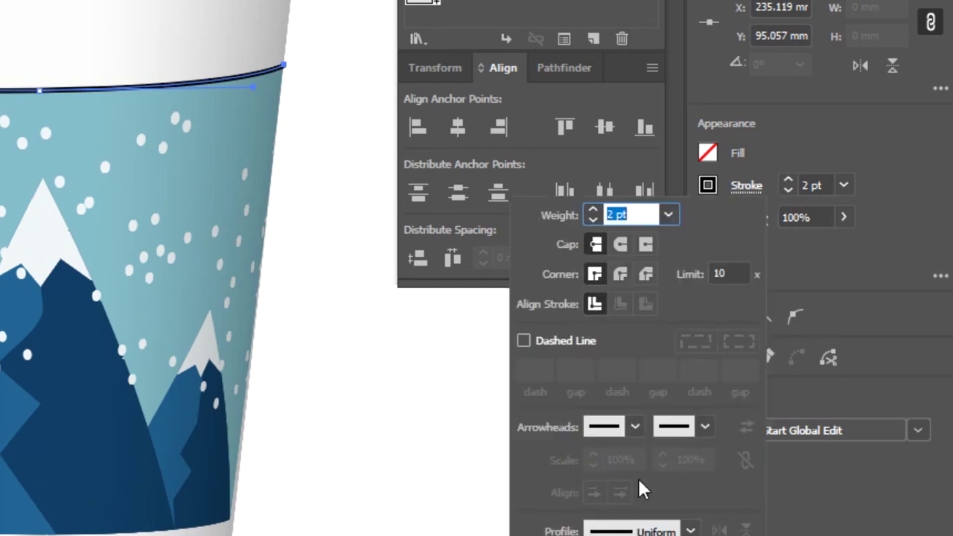
click(688, 530)
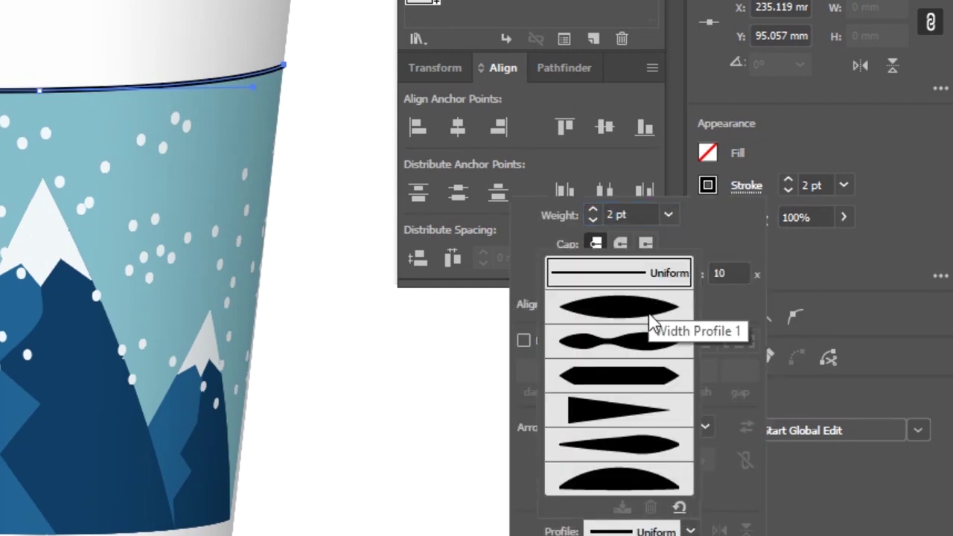
click(647, 311)
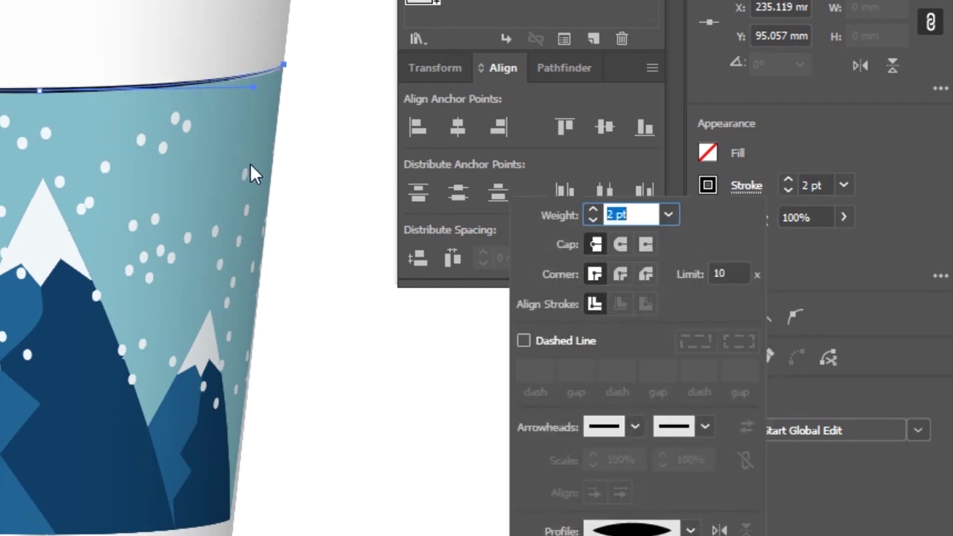
click(788, 179)
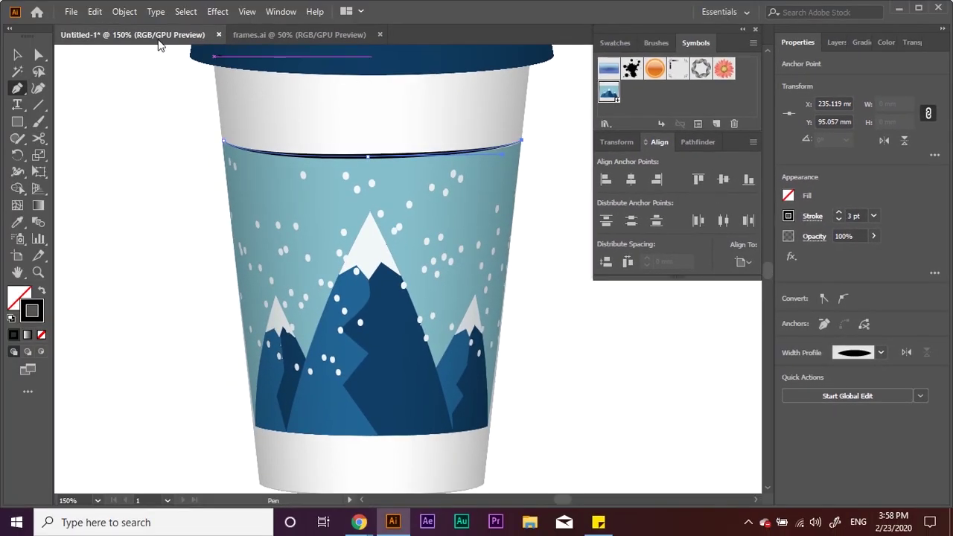
click(217, 11)
mouse_move(112, 132)
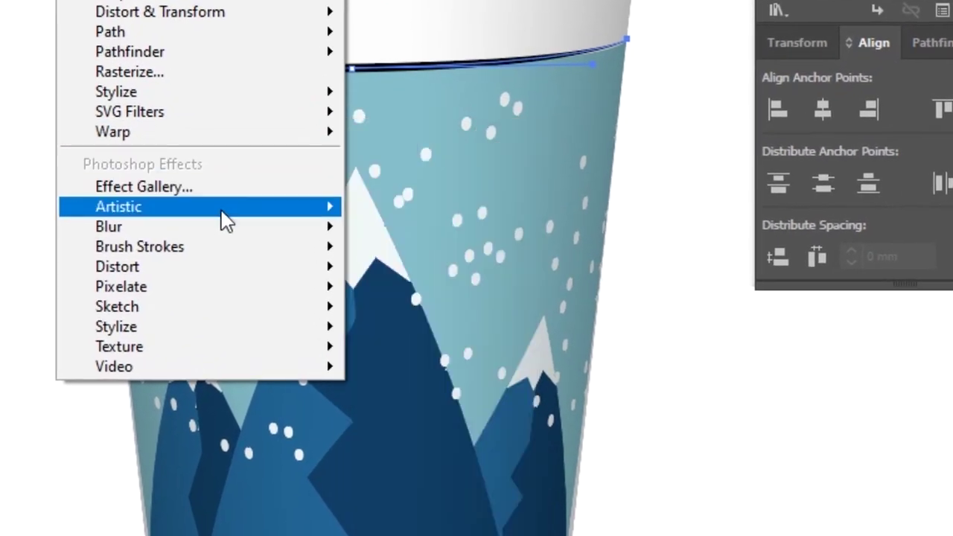
Step: Blur the band-edge line with a 6.3-pixel Gaussian Blur and drop its opacity to 40%
click(430, 230)
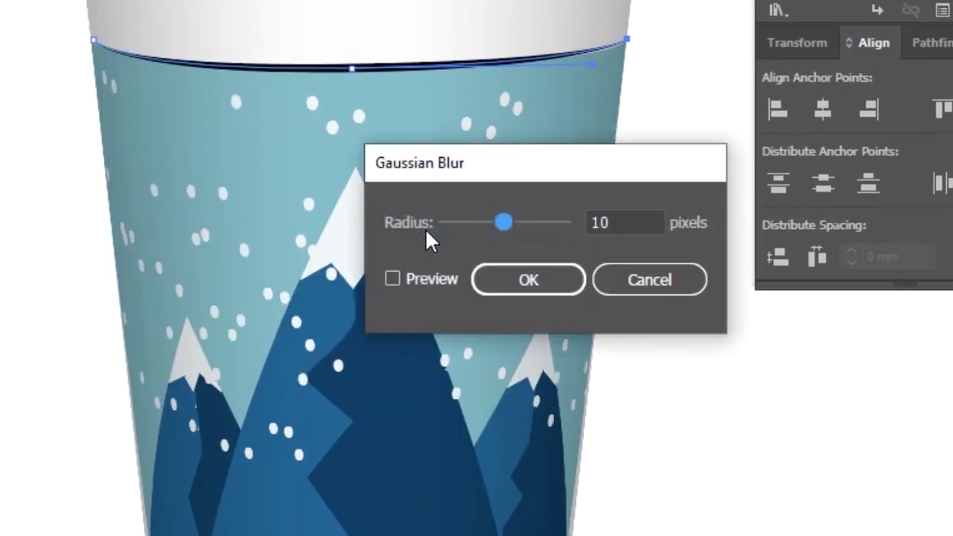
drag(549, 163, 781, 78)
click(648, 194)
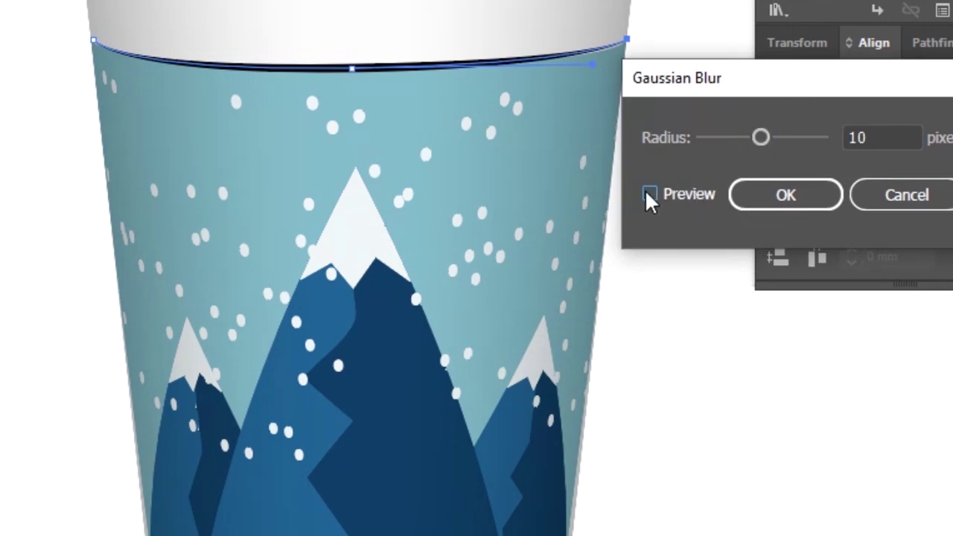
mouse_move(762, 136)
mouse_down()
mouse_move(722, 136)
mouse_move(692, 160)
mouse_up()
drag(630, 183, 634, 185)
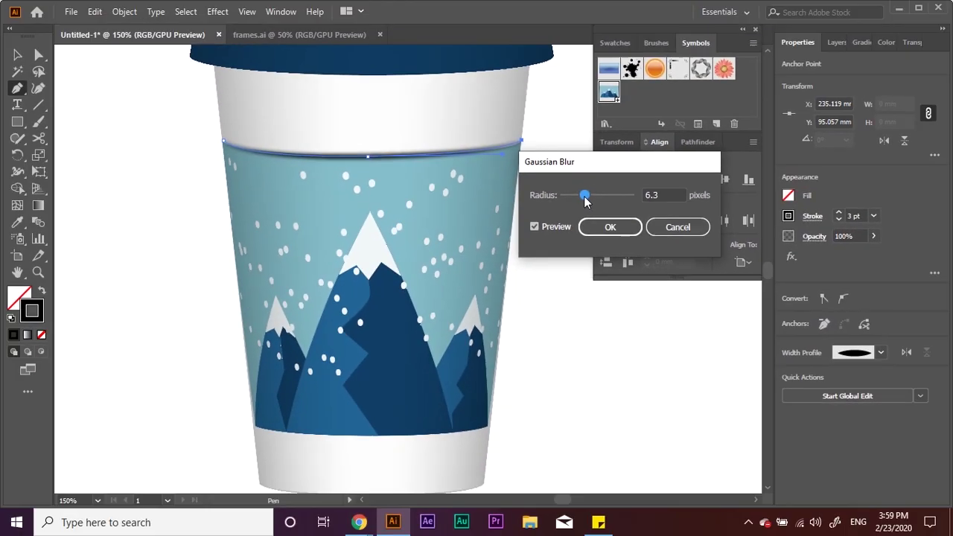
click(603, 225)
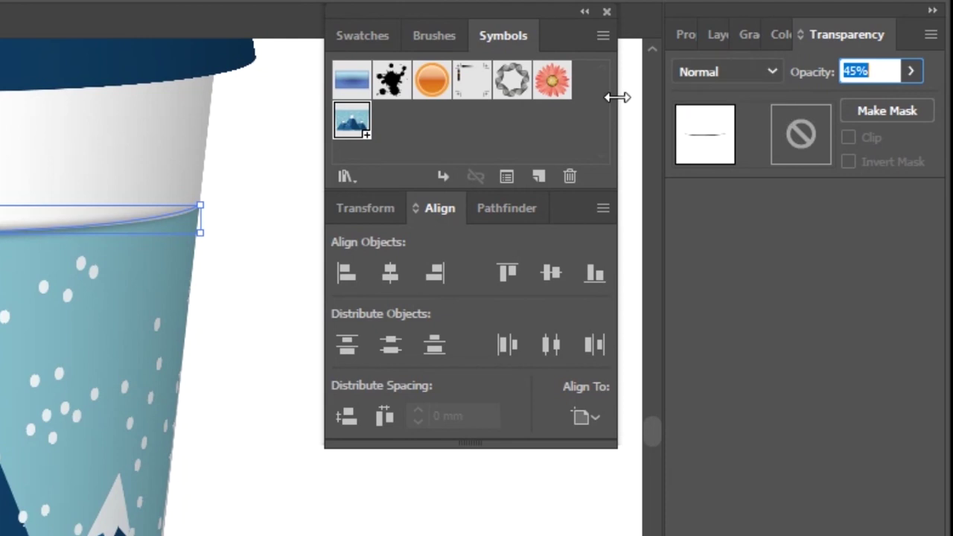
text(4)
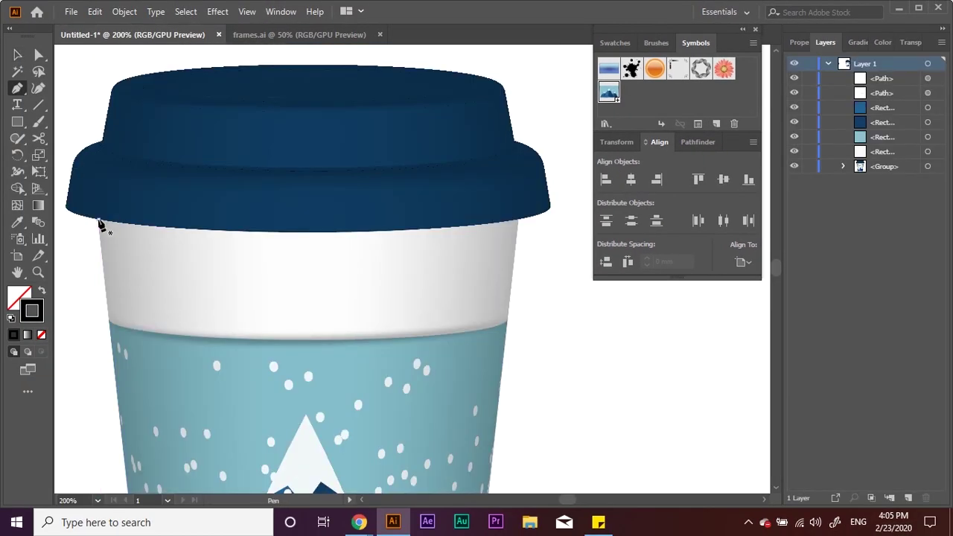
Step: Draw a closed, curved band shape along the cup's rim under the lid
click(99, 221)
click(102, 244)
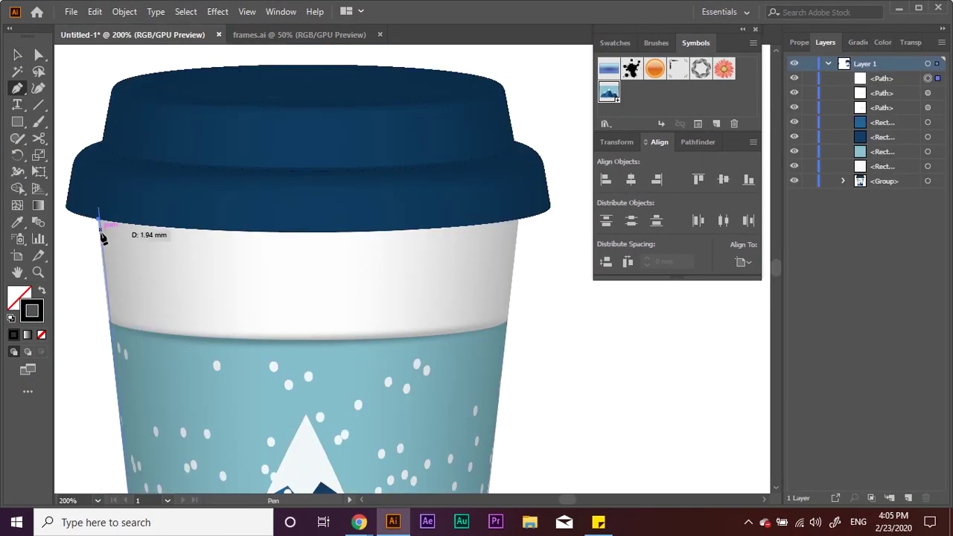
drag(298, 259, 387, 256)
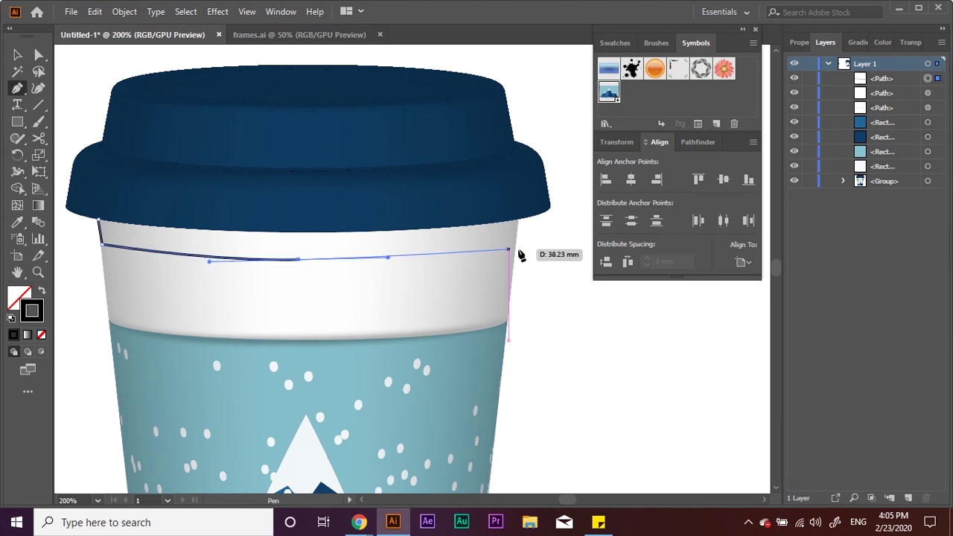
mouse_move(516, 247)
mouse_down()
mouse_move(549, 242)
mouse_move(575, 260)
mouse_up()
key(ctrl+z)
key(ctrl+z)
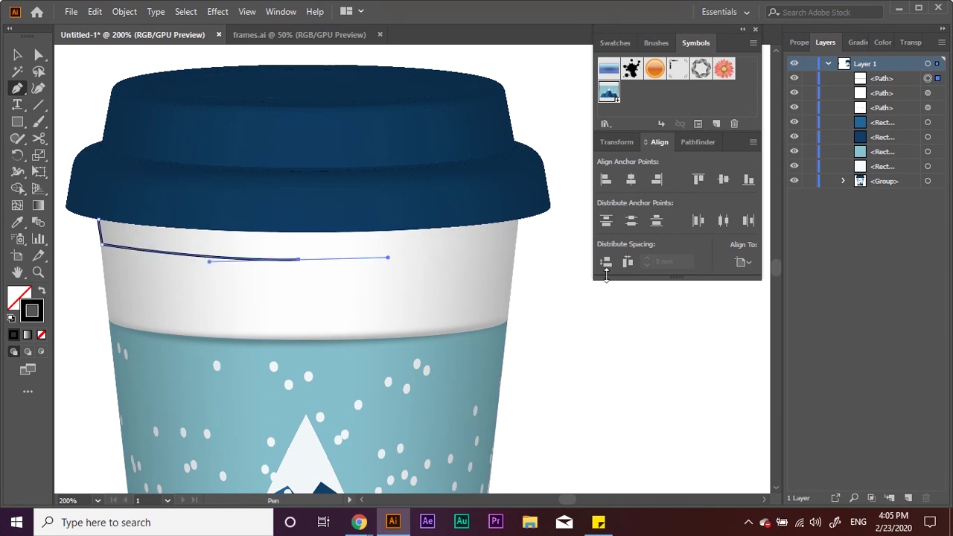
click(513, 249)
click(518, 221)
drag(319, 233, 236, 231)
click(97, 222)
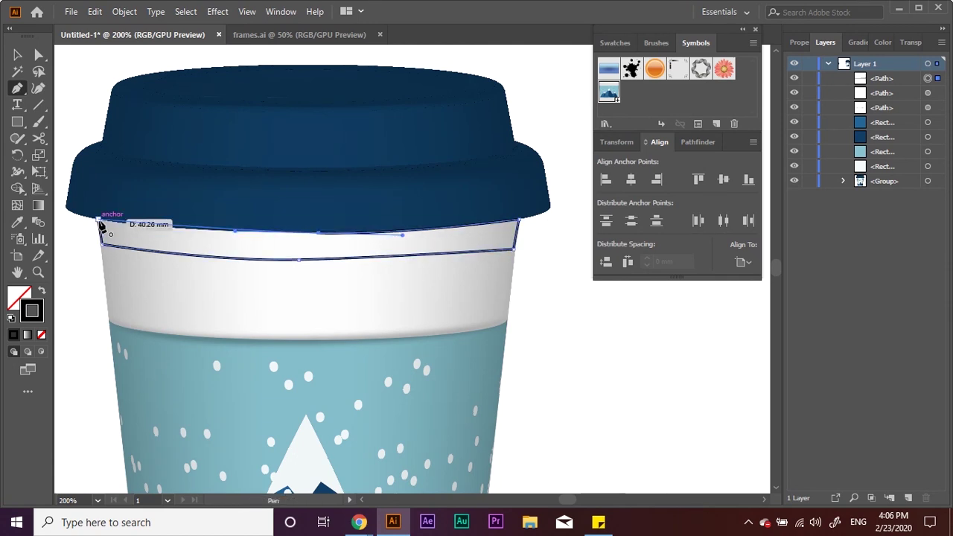
Step: Fill the band black with no stroke and apply a 2.8-pixel Gaussian Blur
click(42, 290)
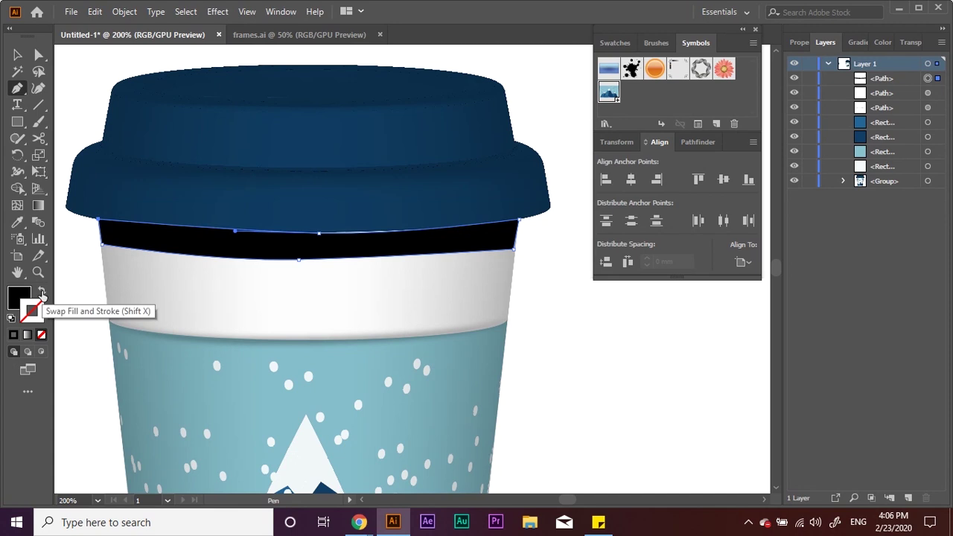
key(v)
click(217, 11)
click(404, 246)
click(533, 226)
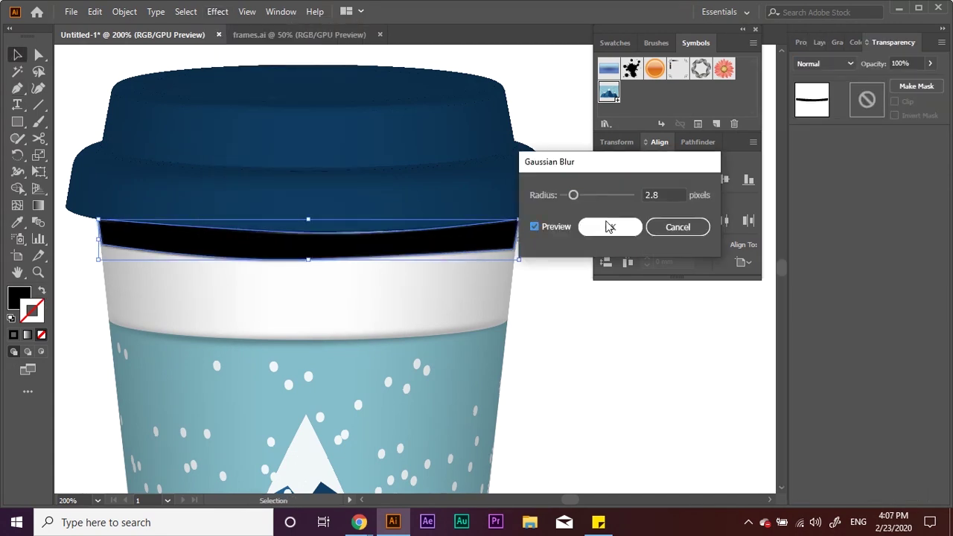
drag(572, 194, 584, 195)
click(609, 226)
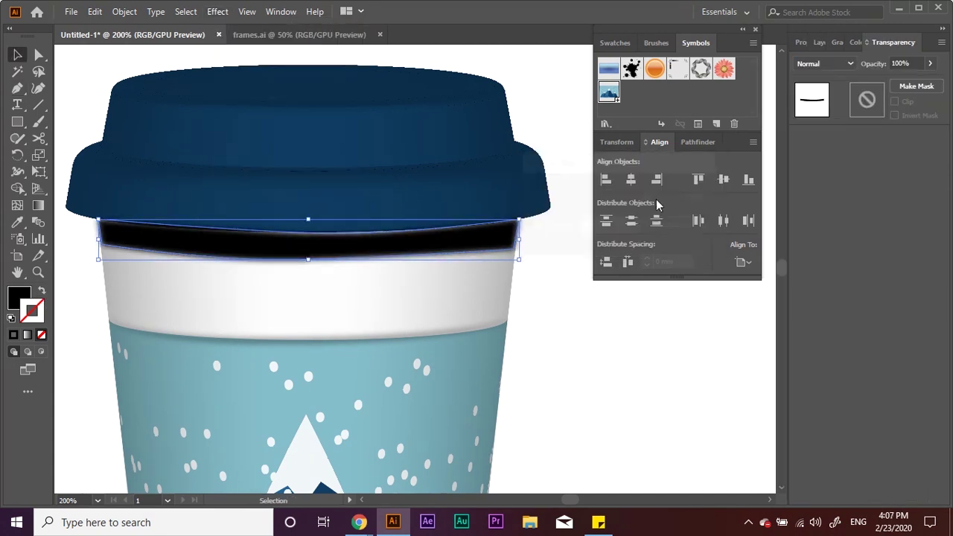
Step: Set the band's opacity to 41%
click(901, 63)
text(72)
key(Return)
key(Down)
key(Down)
key(Down)
key(Down)
key(Down)
key(Down)
key(Down)
key(Down)
key(Down)
key(Return)
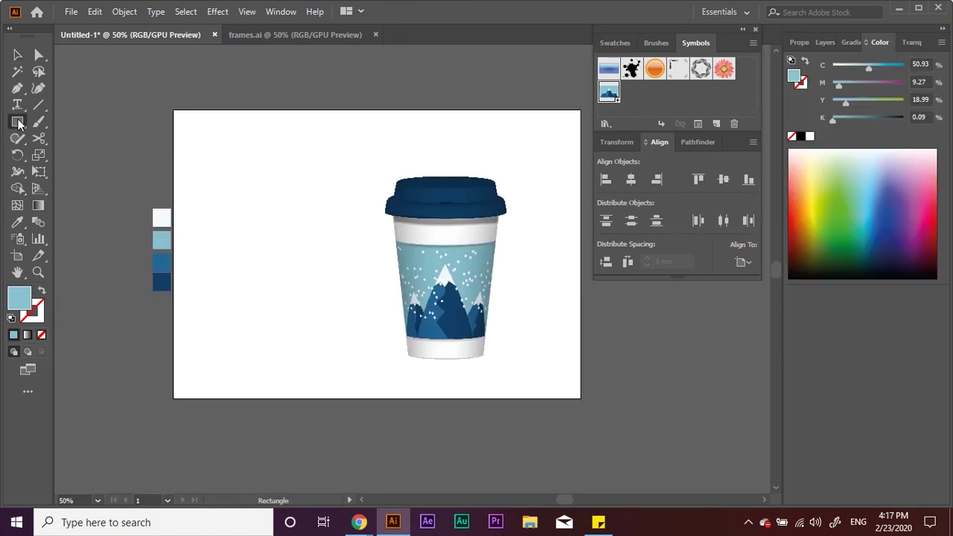
Step: Draw an artboard-sized rectangle and give it a radial gradient fill
drag(174, 110, 580, 399)
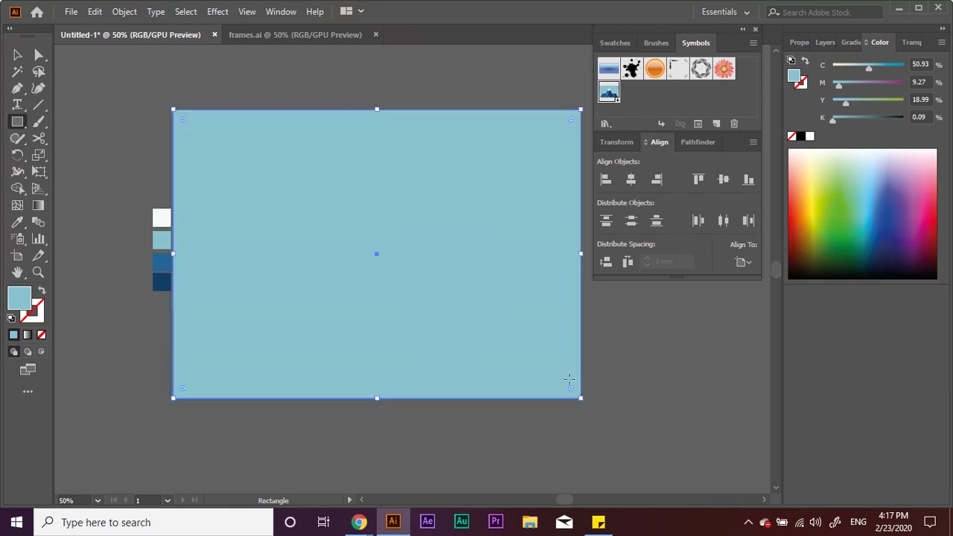
click(27, 334)
click(871, 65)
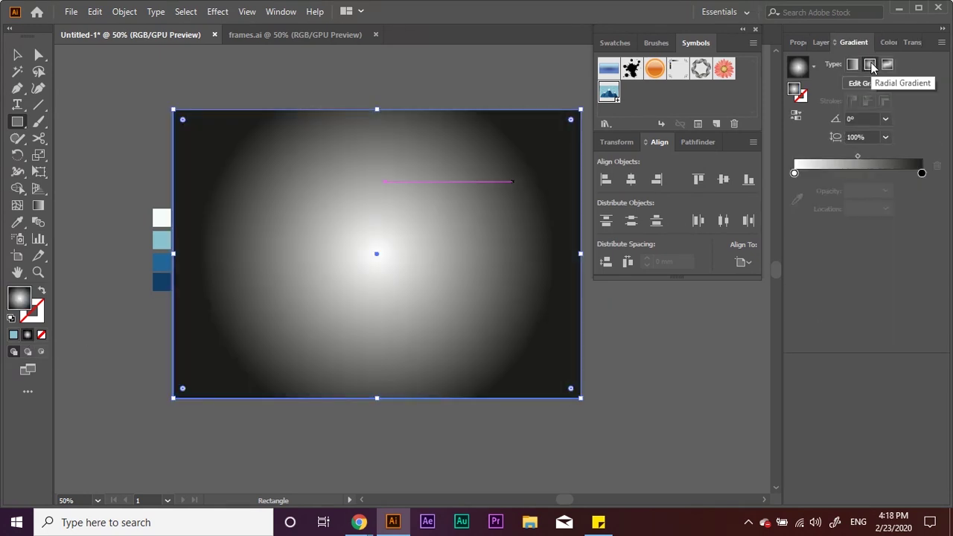
click(794, 173)
Step: Set the gradient stops to near-white and light blue and widen the white centre
click(797, 197)
click(164, 220)
click(922, 156)
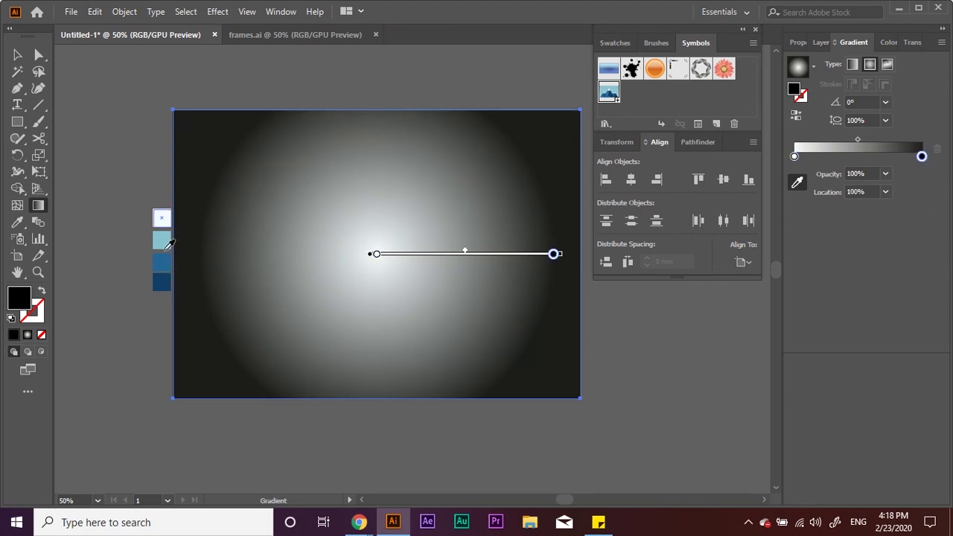
click(162, 240)
drag(553, 254, 594, 254)
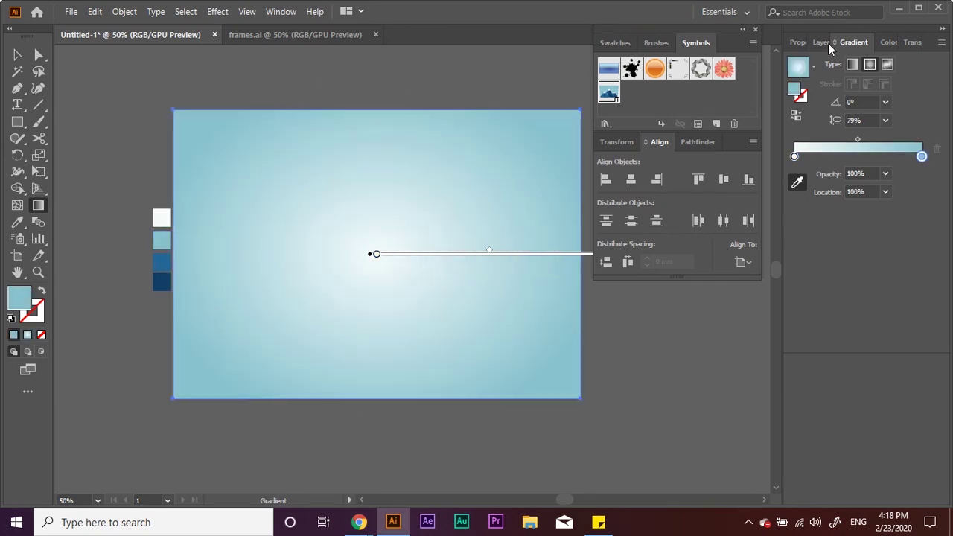
click(825, 43)
click(16, 57)
click(385, 76)
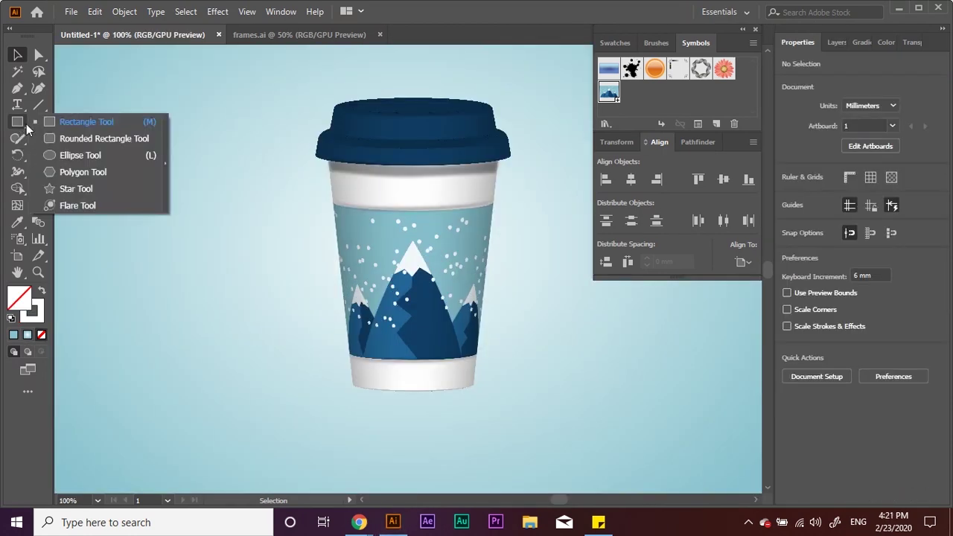
Step: Draw a flat ellipse under the cup with a black-to-transparent gradient fill
drag(20, 128, 80, 155)
drag(346, 370, 618, 397)
click(42, 290)
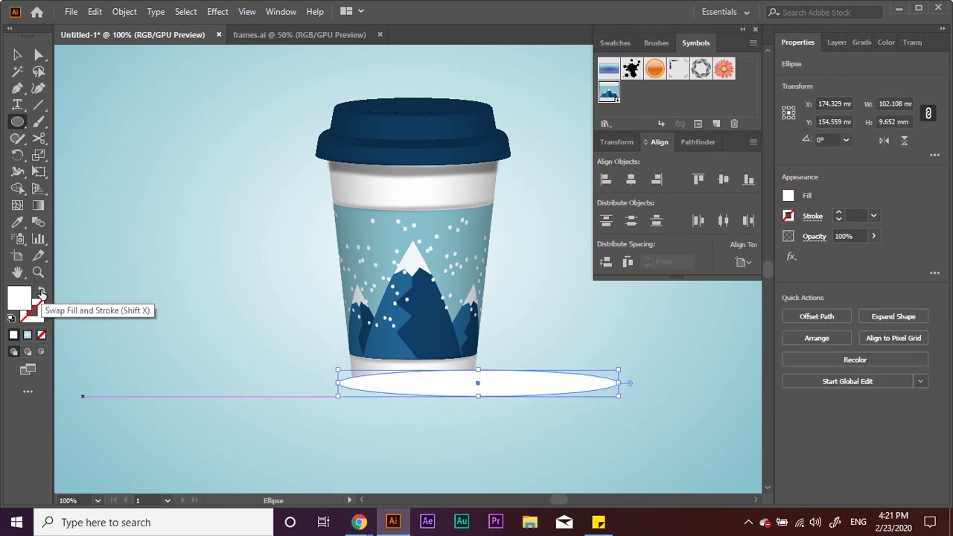
click(28, 334)
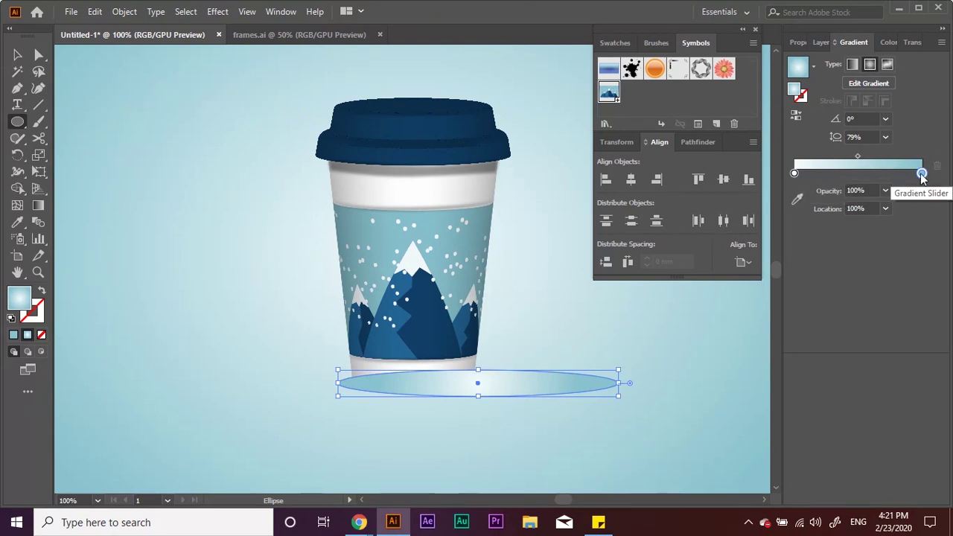
click(885, 191)
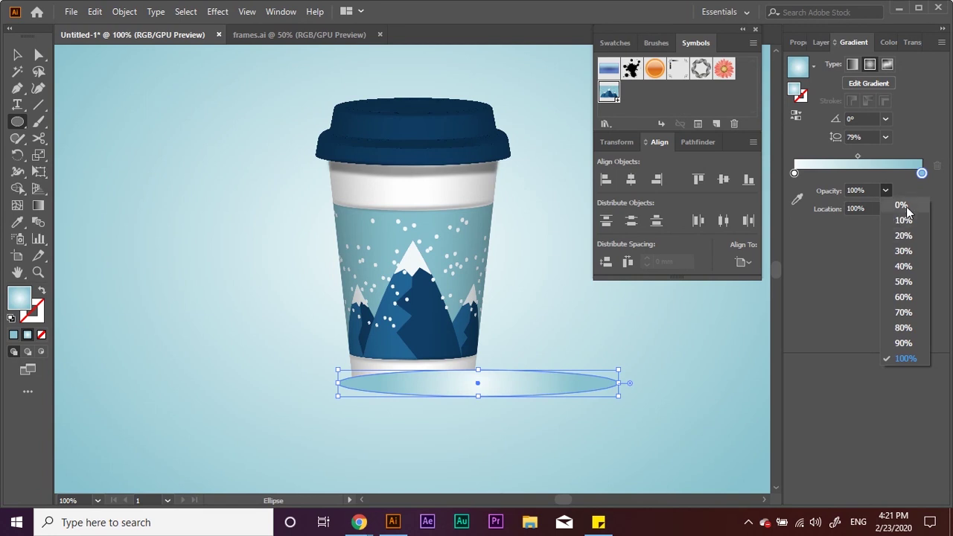
click(901, 205)
double_click(794, 172)
click(771, 217)
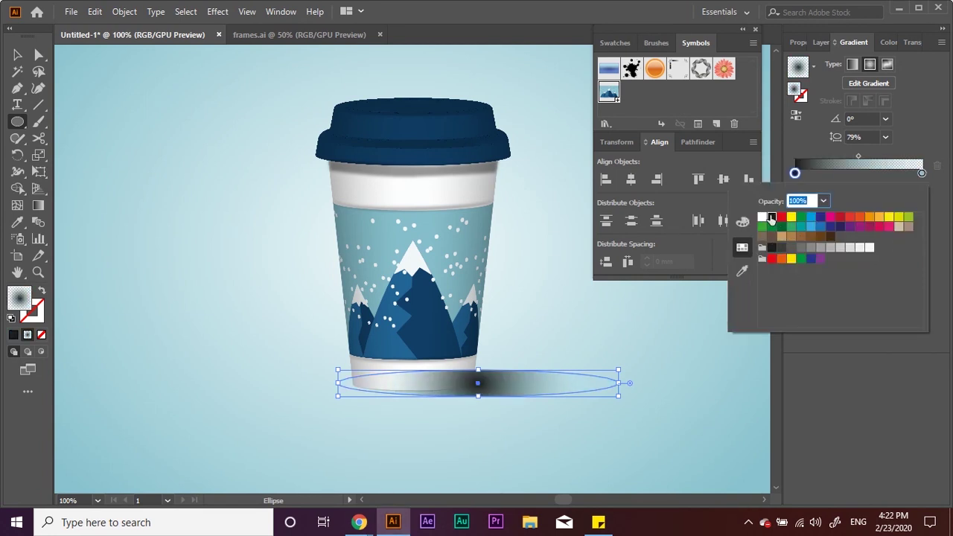
click(890, 347)
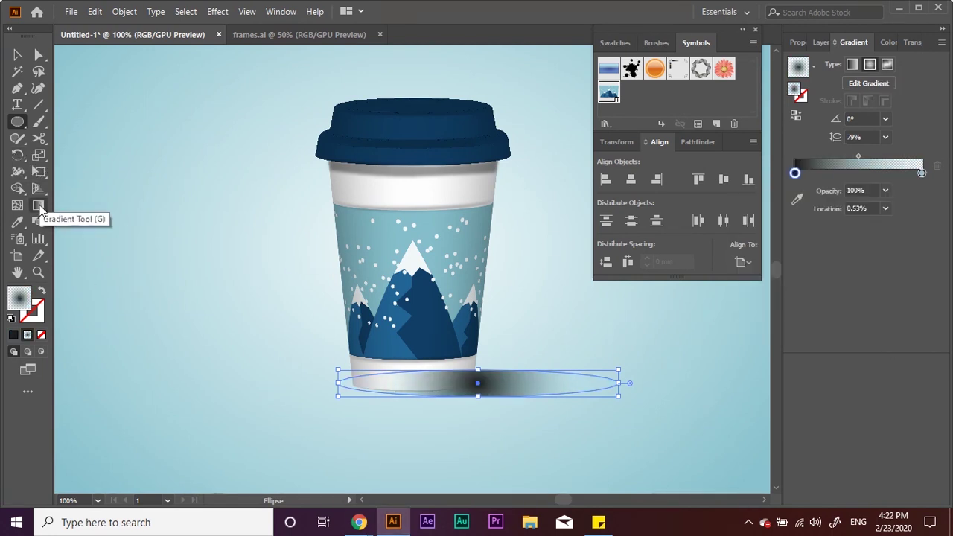
Step: Flatten the ellipse's gradient vertically and apply a Gaussian Blur to it
click(38, 205)
drag(478, 307, 481, 380)
key(v)
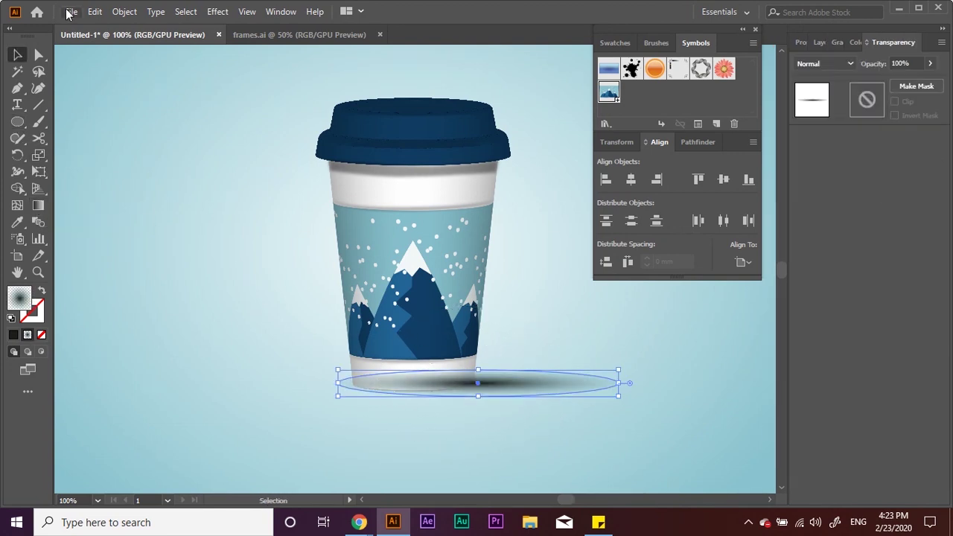
click(217, 11)
mouse_move(233, 244)
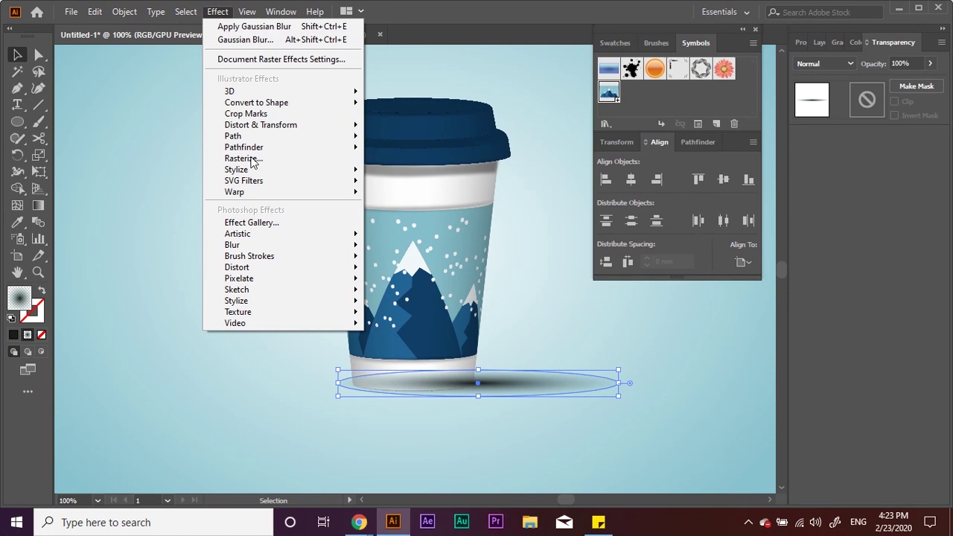
click(419, 246)
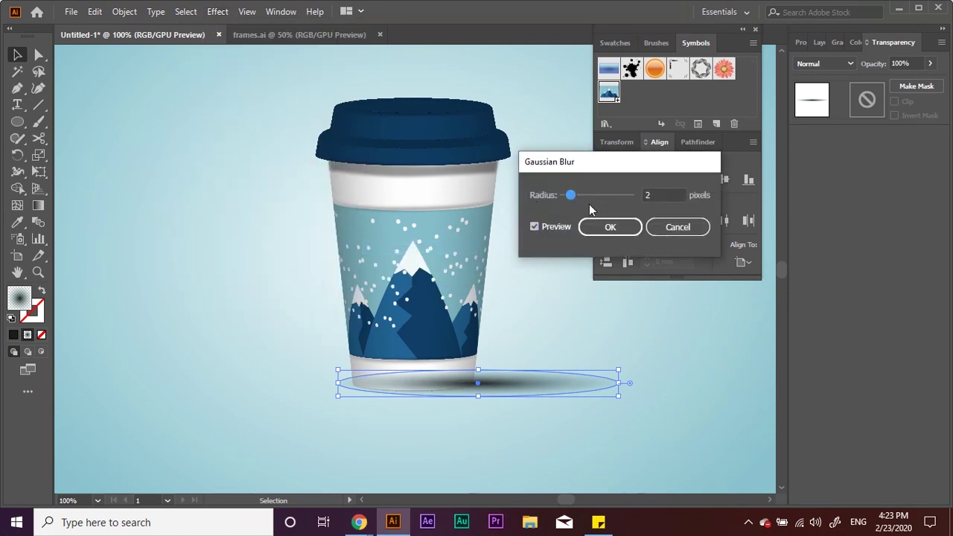
click(608, 227)
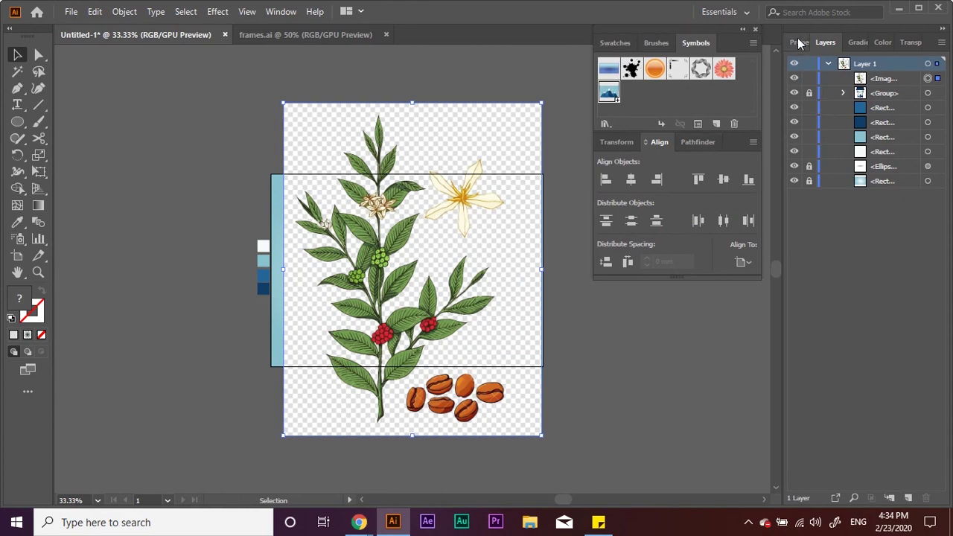
Step: Image Trace the coffee-plant image with a photo preset
click(796, 43)
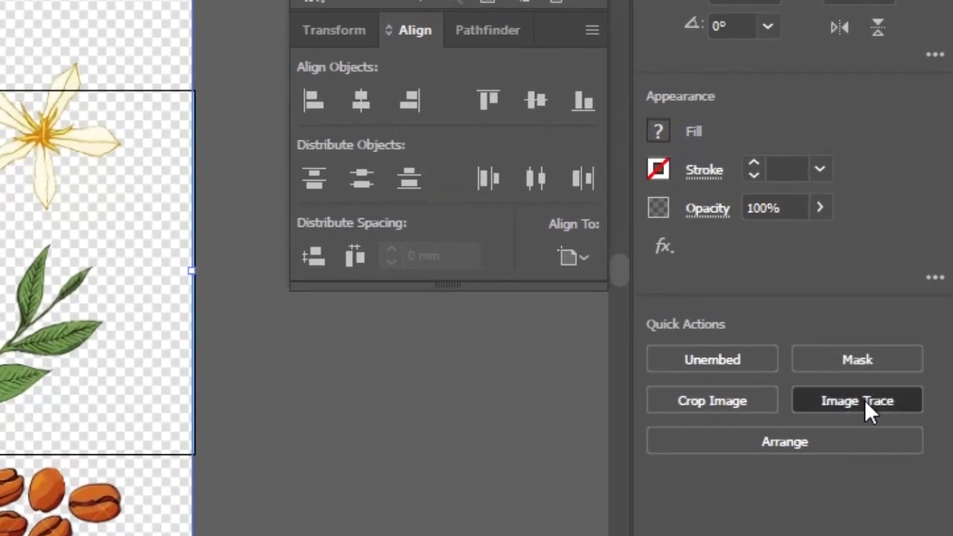
click(864, 400)
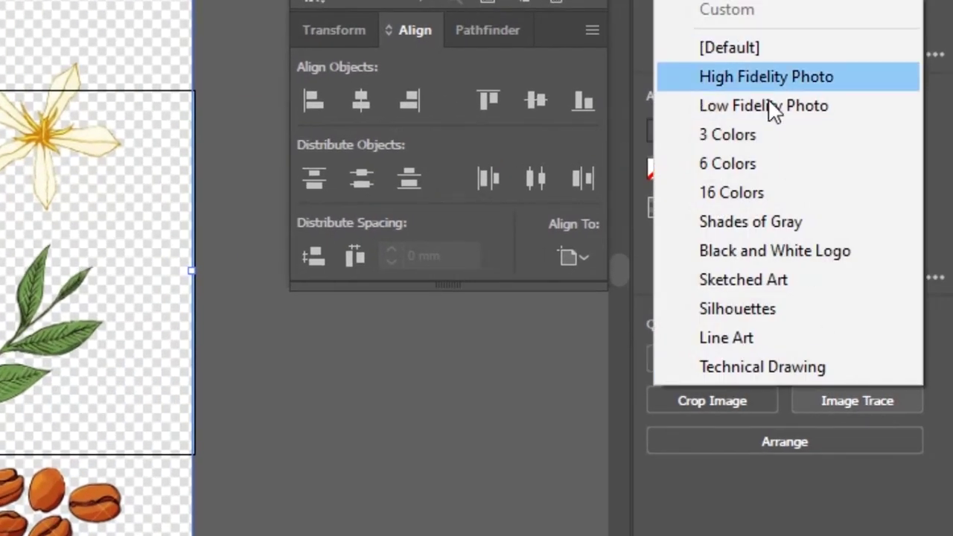
click(776, 212)
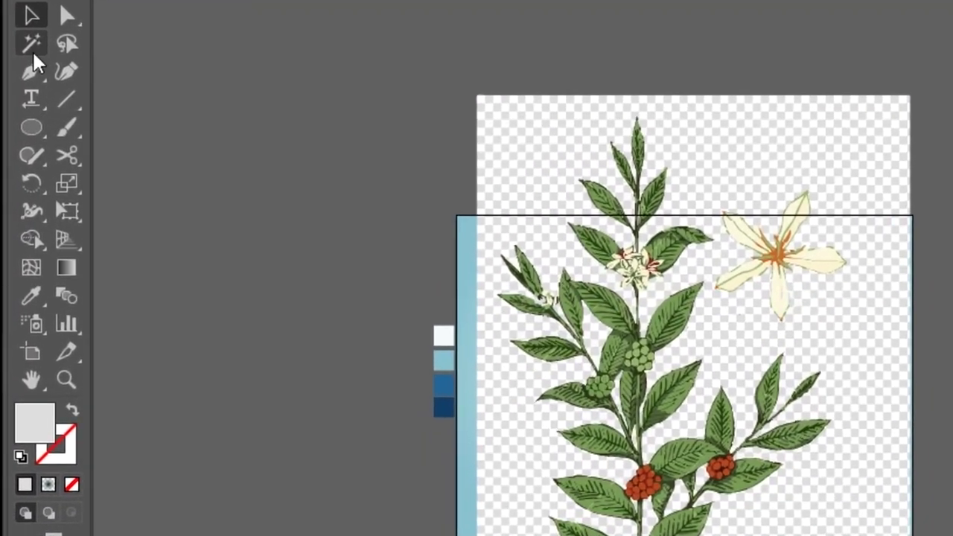
Step: Magic Wand-select and delete the white and light-blue checkerboard pieces
click(33, 53)
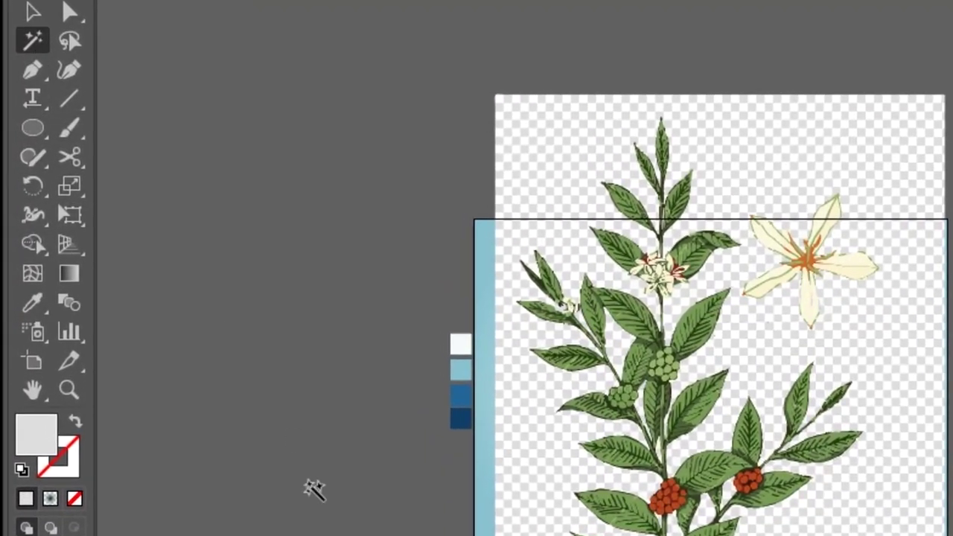
double_click(30, 41)
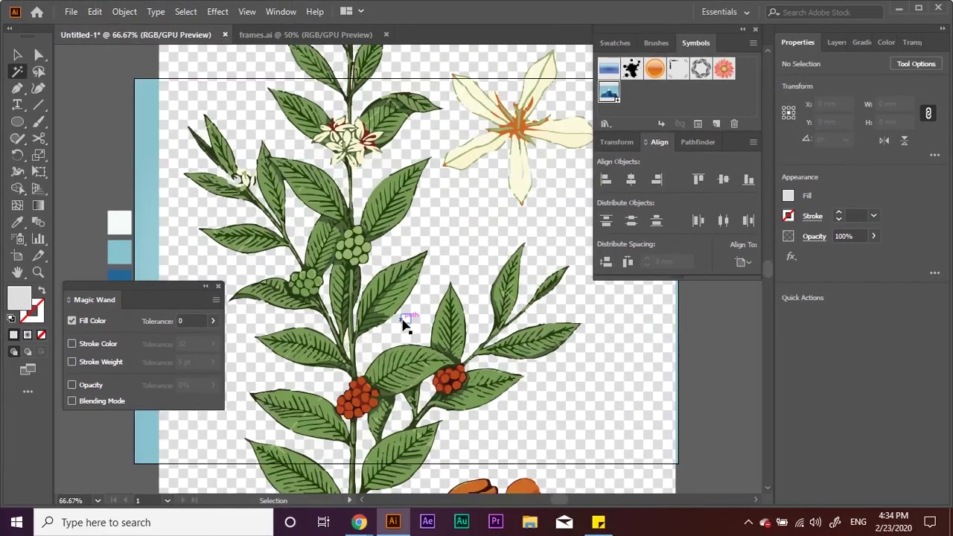
key(ctrl+plus)
click(446, 215)
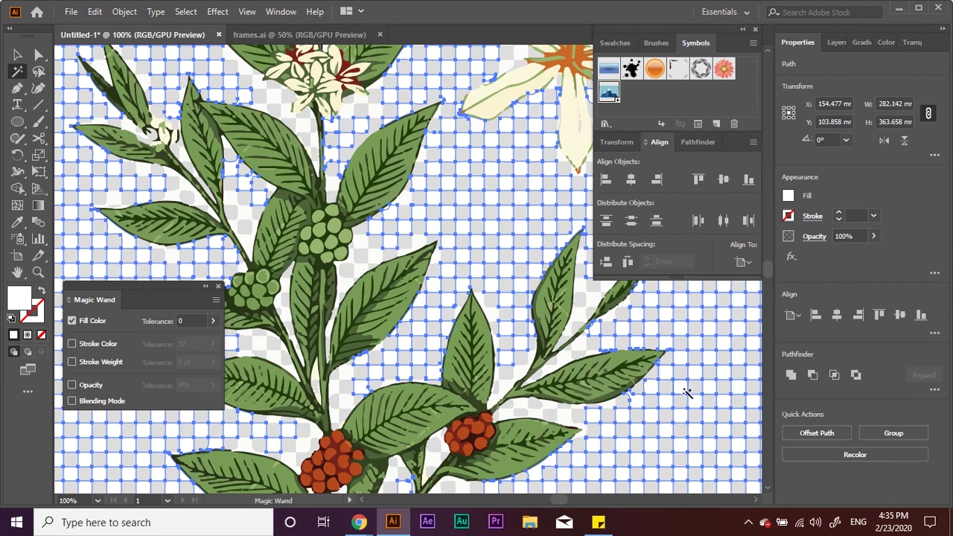
key(Delete)
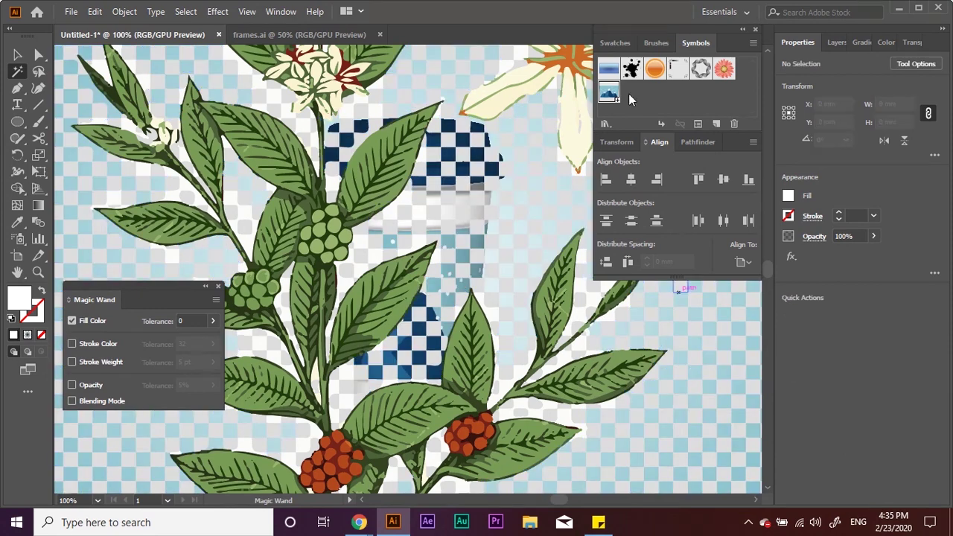
click(546, 122)
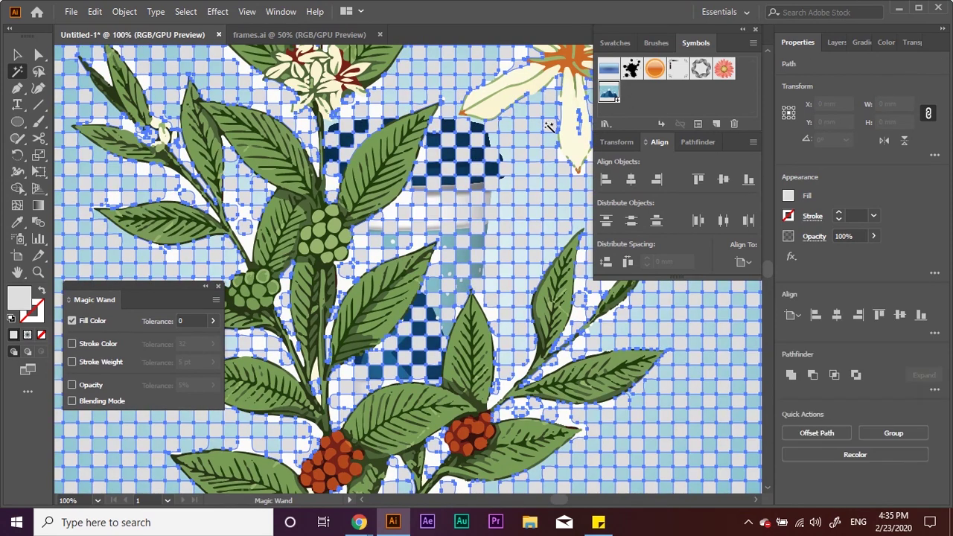
key(Delete)
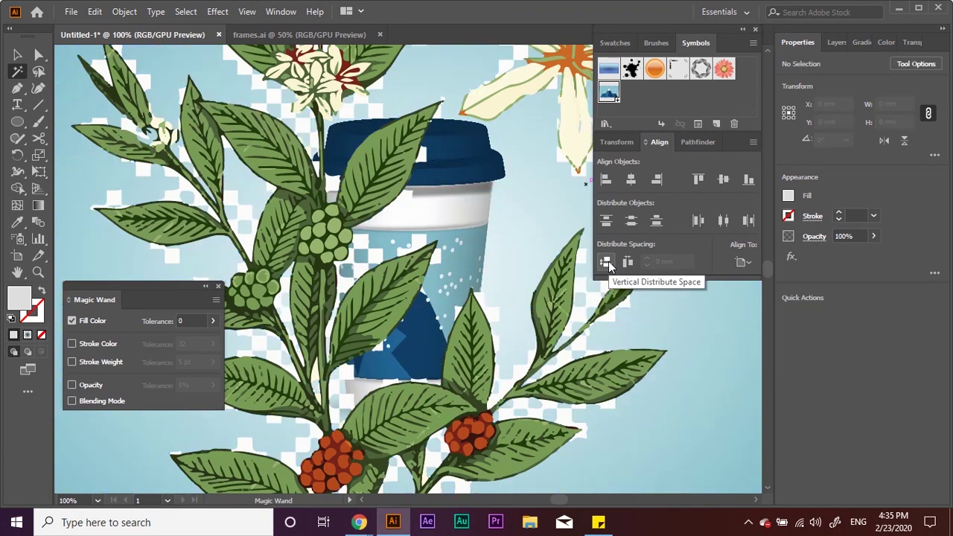
Step: Zoom out to 50% and delete the remaining white checker fragments
key(ctrl+minus)
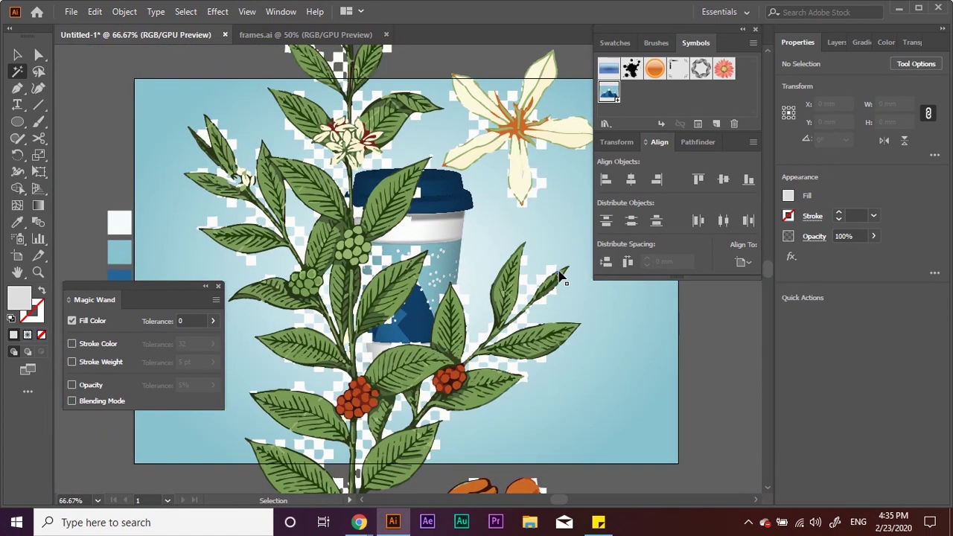
key(ctrl+minus)
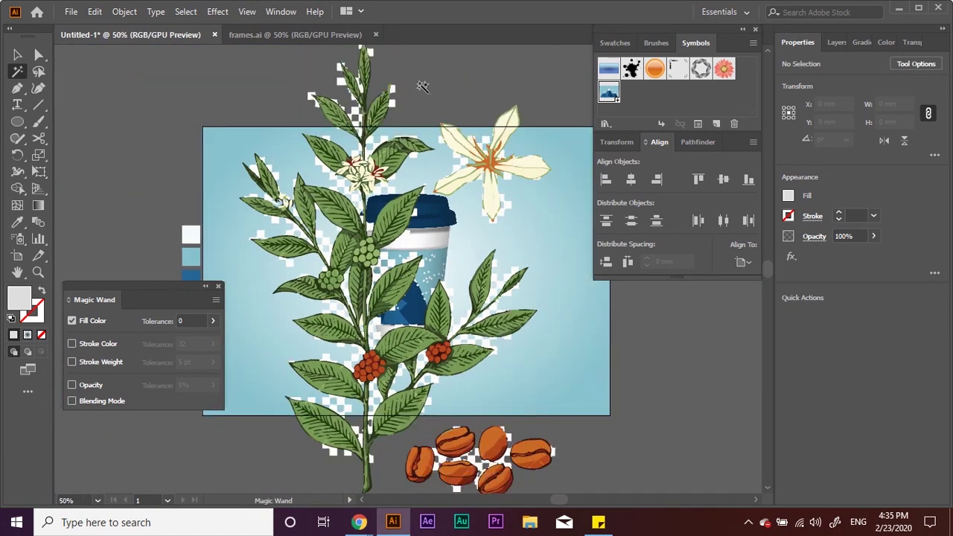
click(393, 104)
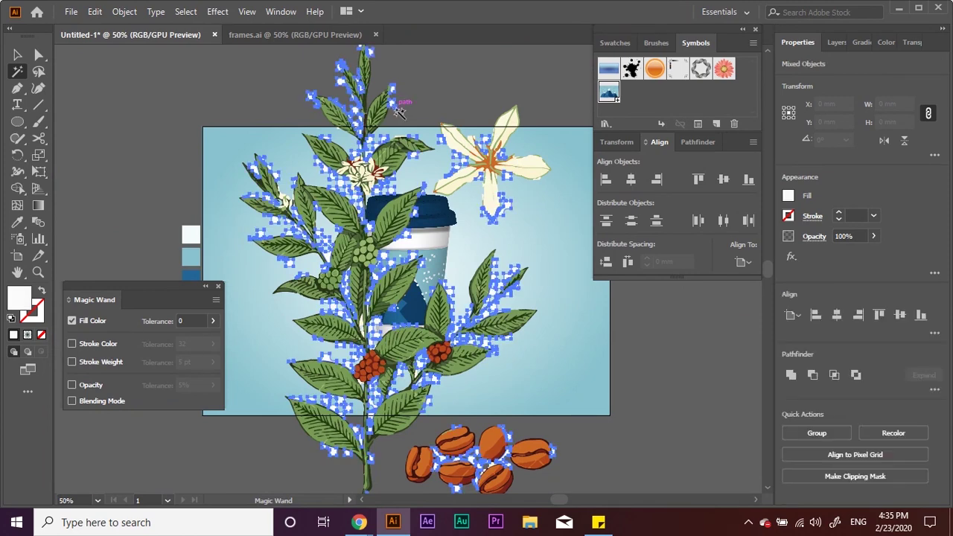
key(Delete)
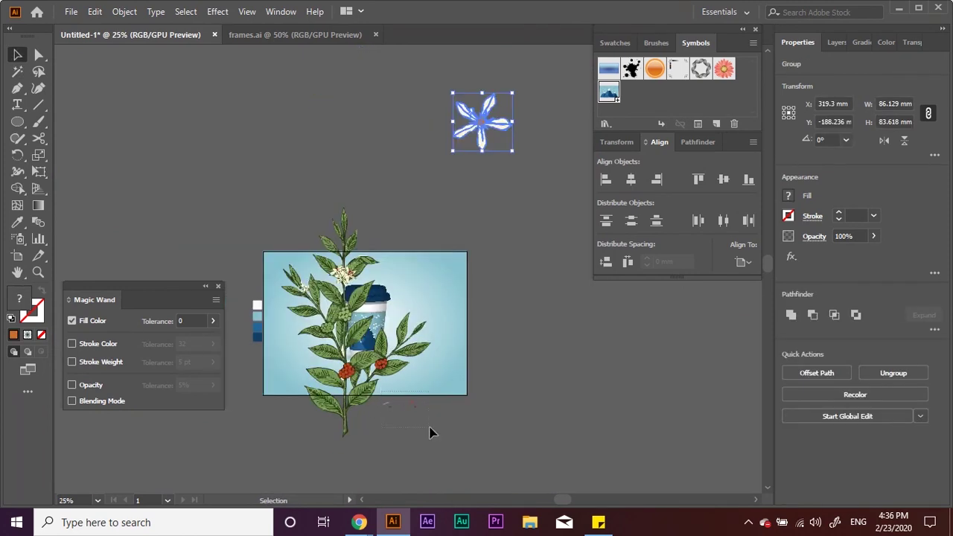
click(431, 433)
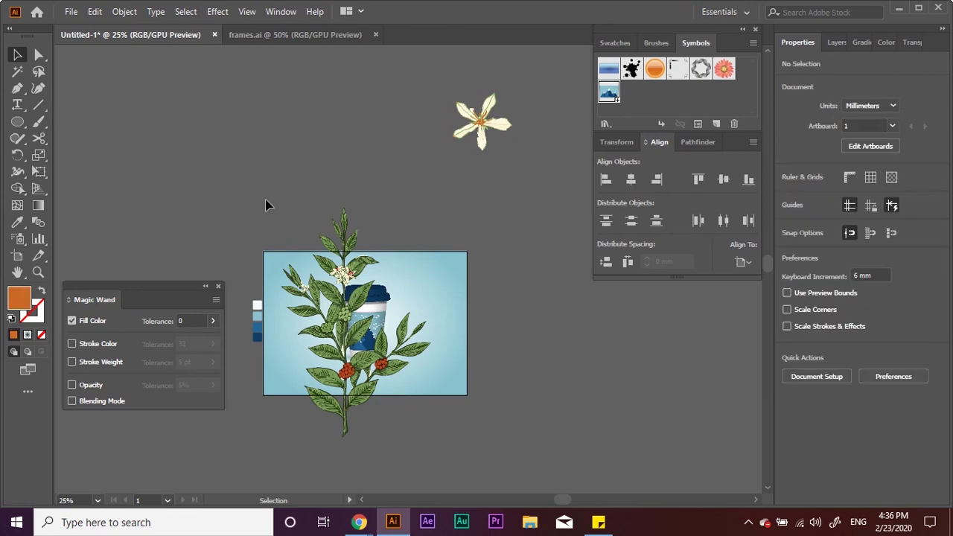
Step: Group the plant pieces and fill the leaves with a dark colour
drag(418, 453, 268, 197)
click(218, 286)
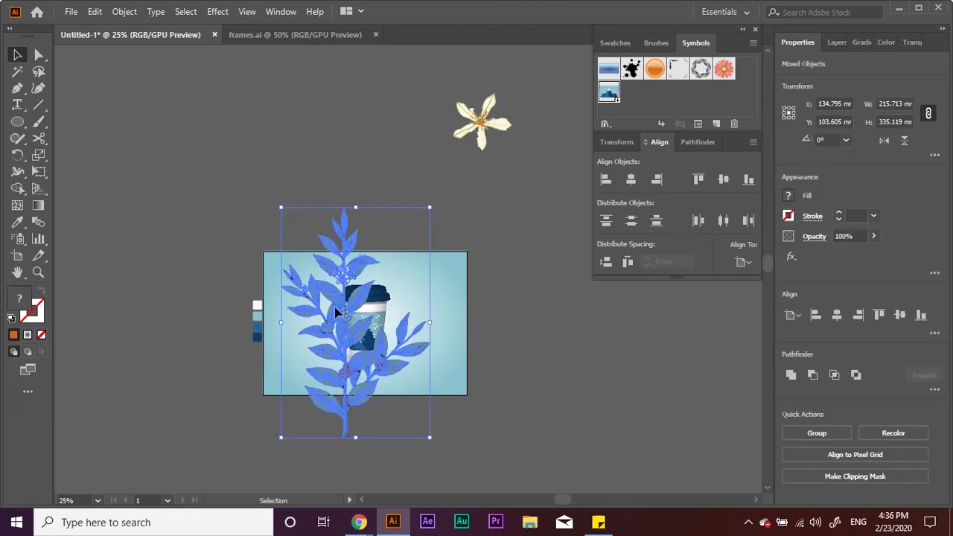
click(819, 438)
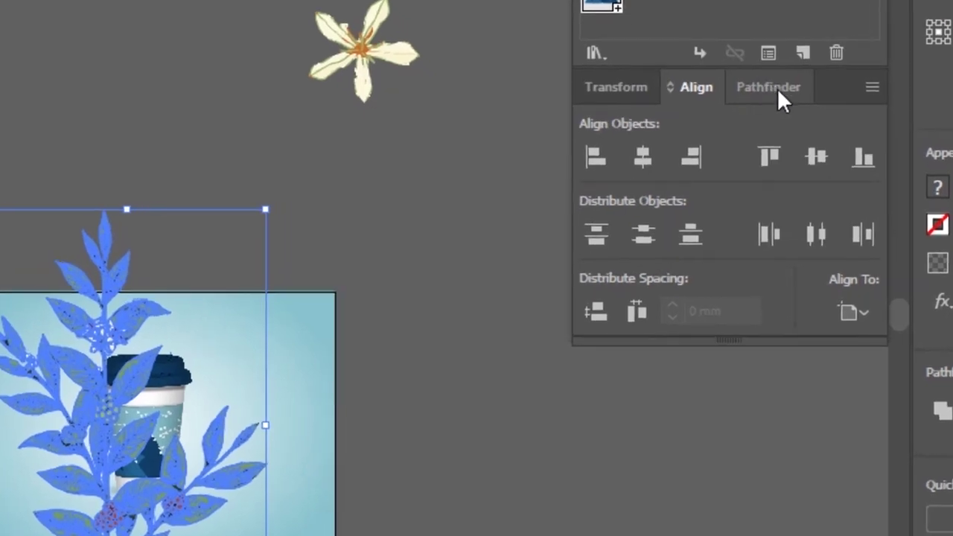
click(697, 142)
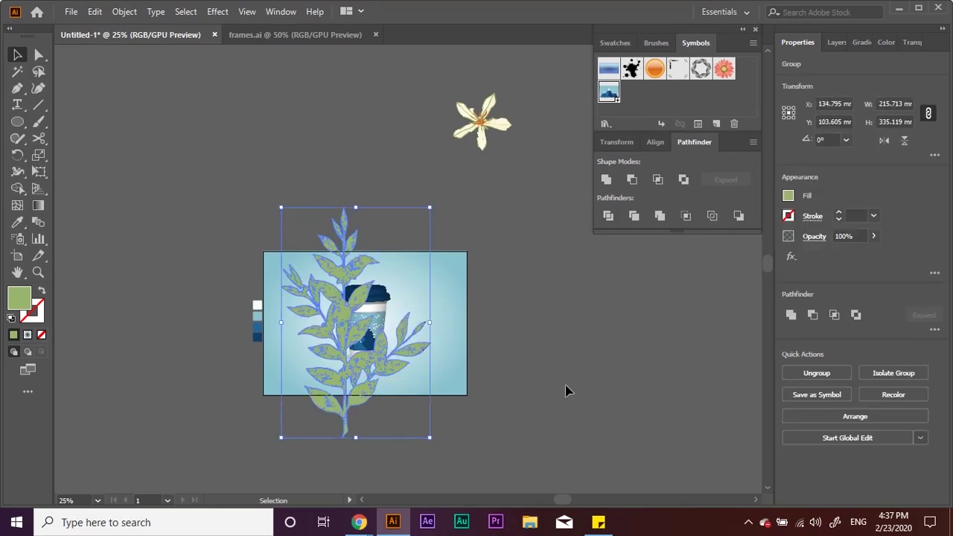
click(621, 99)
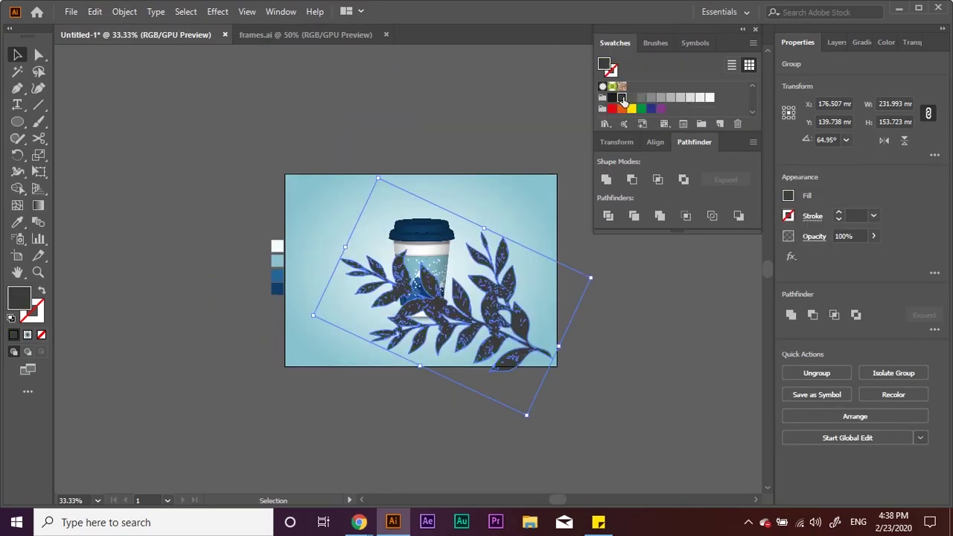
Step: Apply a 34.7-pixel Gaussian Blur to the leaves
click(217, 11)
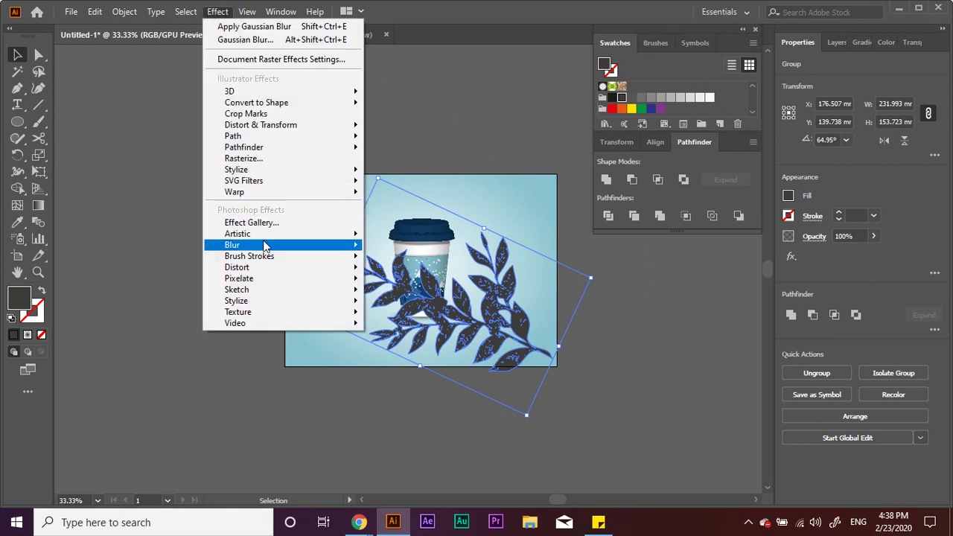
click(405, 248)
click(534, 227)
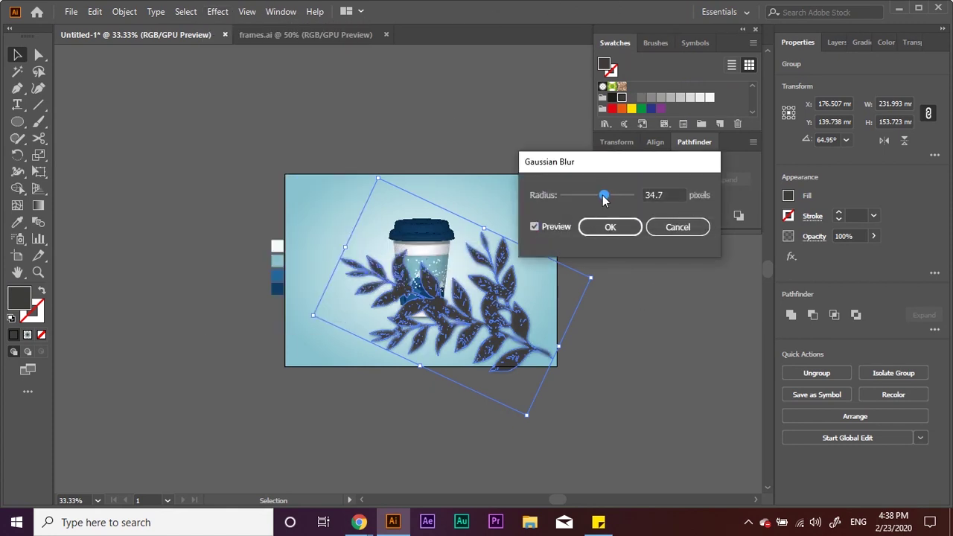
drag(603, 198, 604, 198)
click(610, 226)
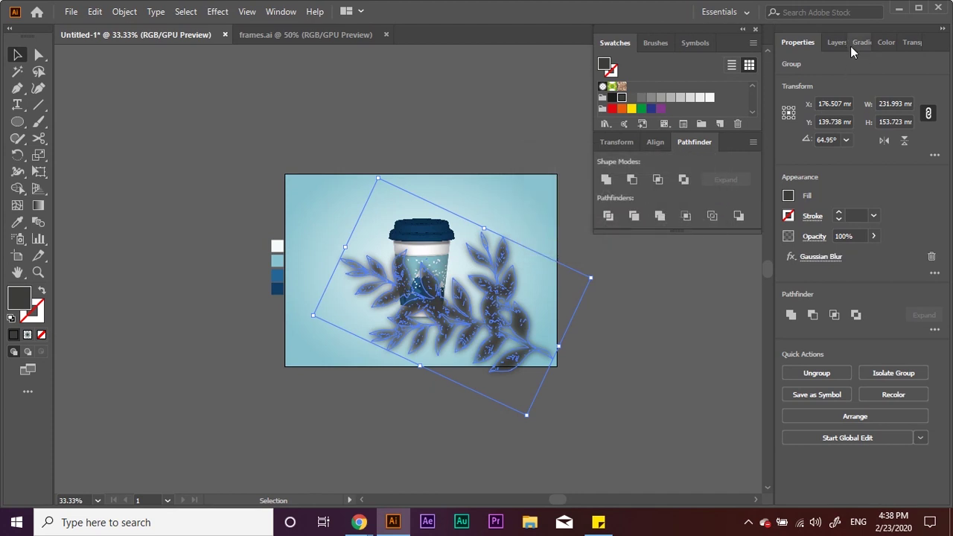
Step: Move the leaf shadow below the cup, lower its opacity, and reposition it
click(825, 43)
mouse_move(885, 78)
mouse_down()
mouse_move(899, 127)
mouse_move(891, 122)
mouse_up()
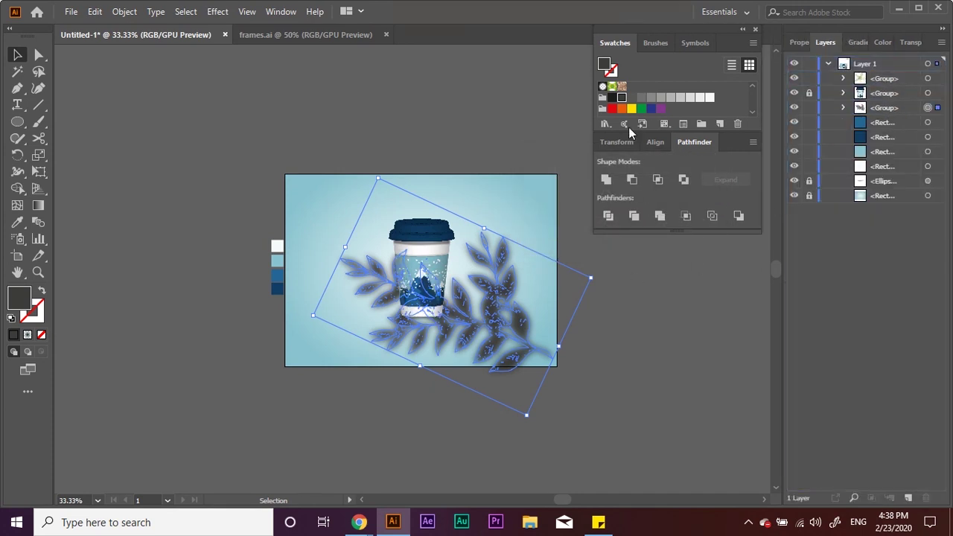
click(910, 42)
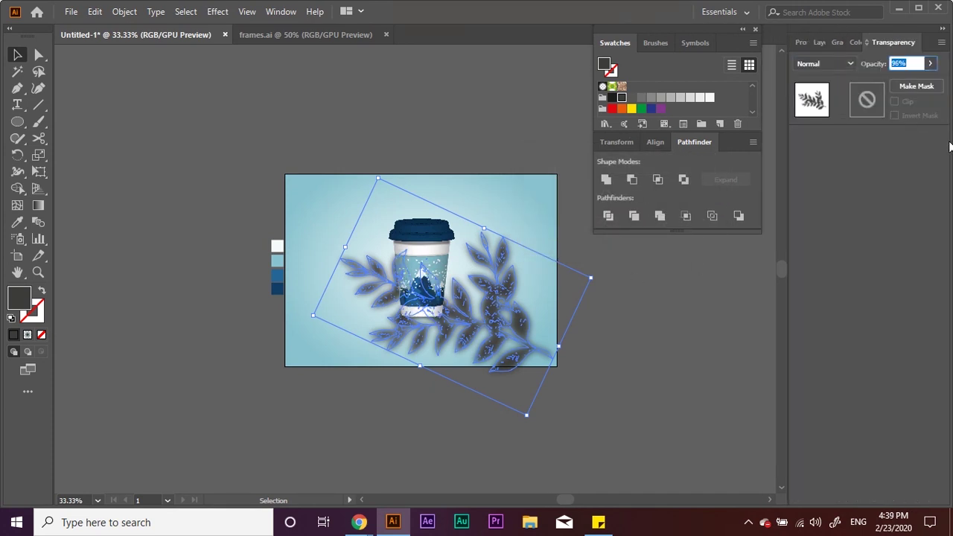
click(632, 354)
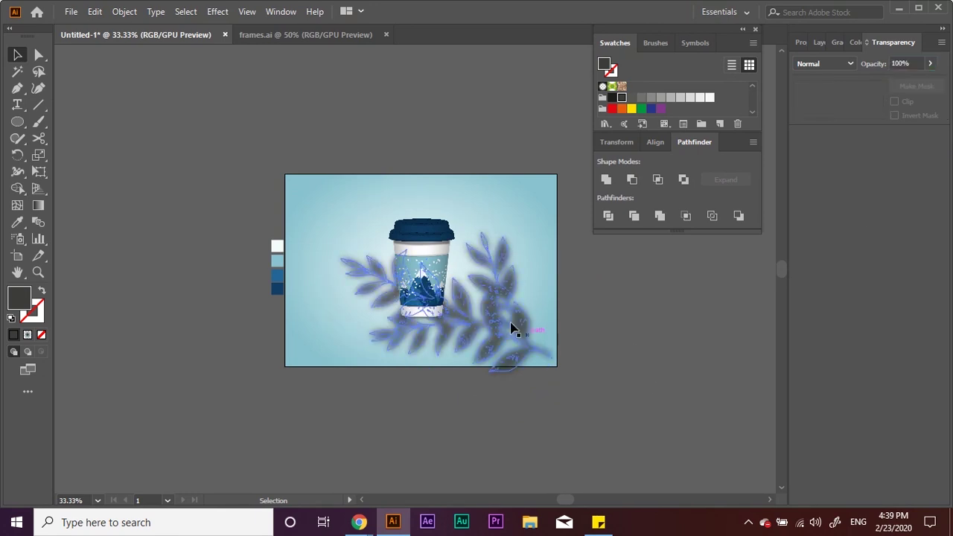
drag(567, 359, 575, 345)
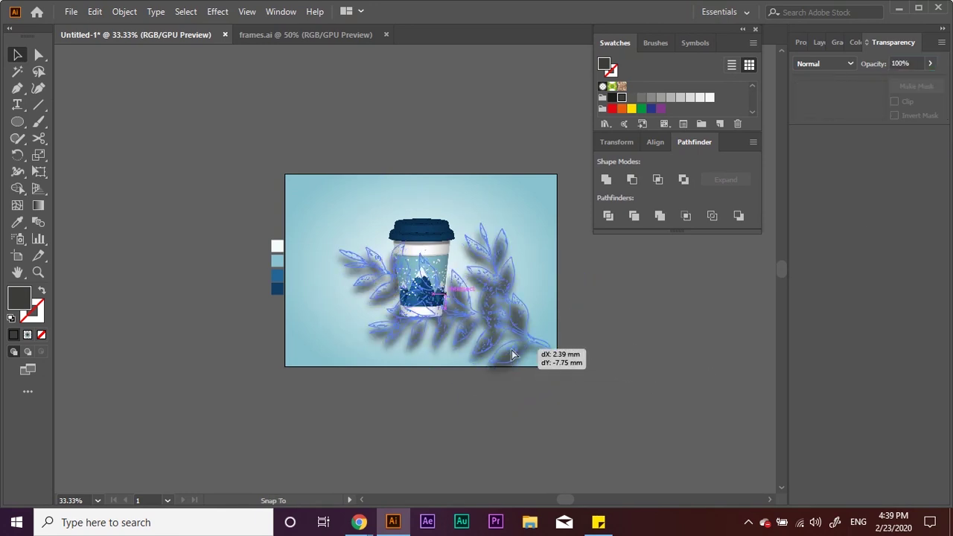
click(670, 401)
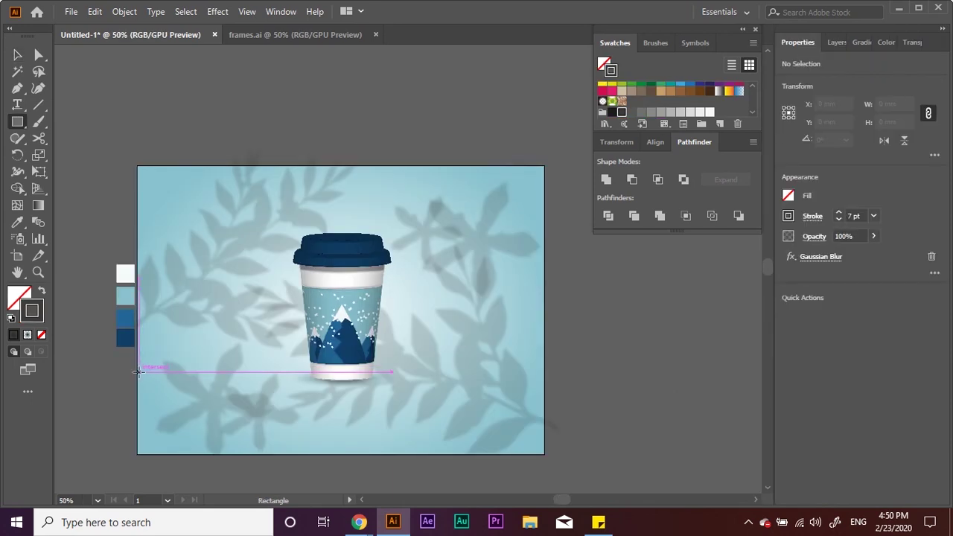
drag(139, 372, 544, 452)
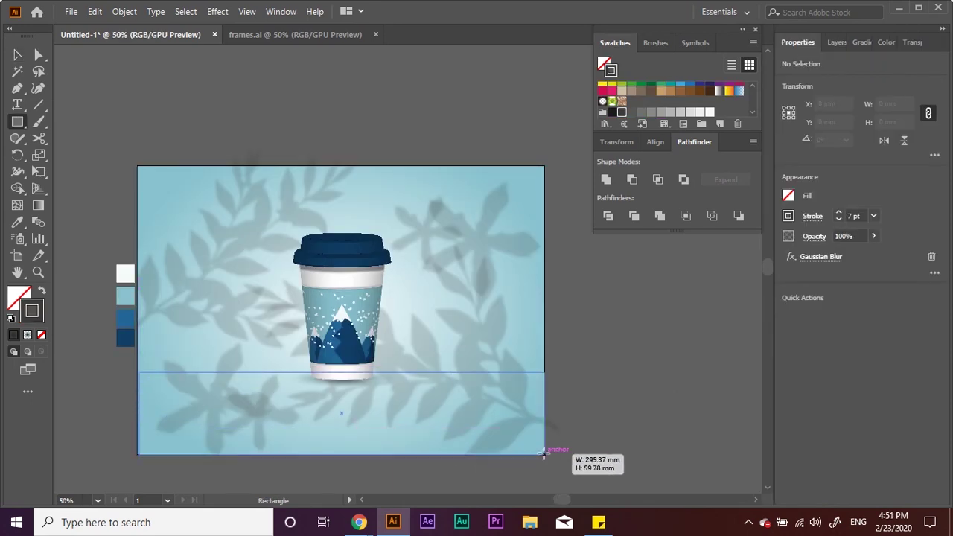
Step: Give the bottom rectangle a dark fill at 15% opacity and adjust its size
key(shift+x)
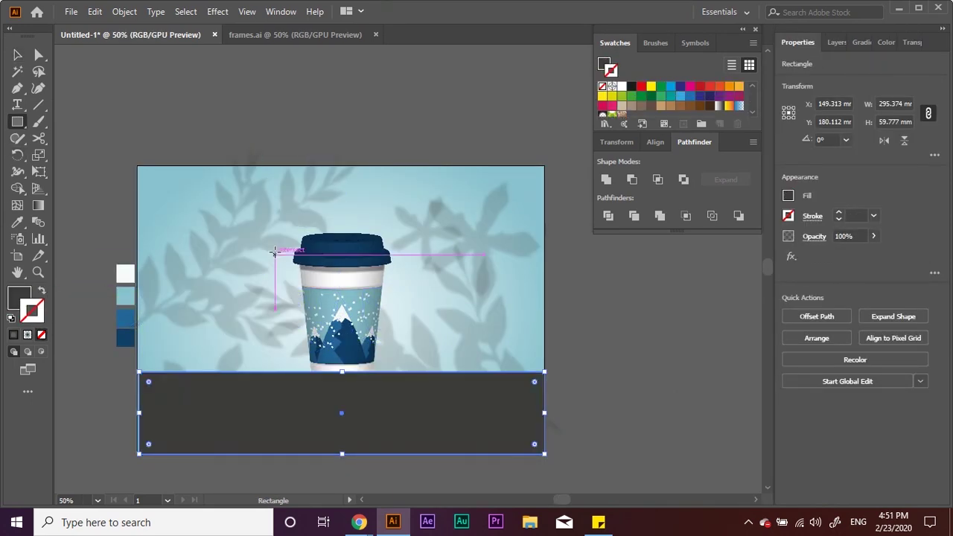
key(ctrl+shift+F10)
text(10)
key(Return)
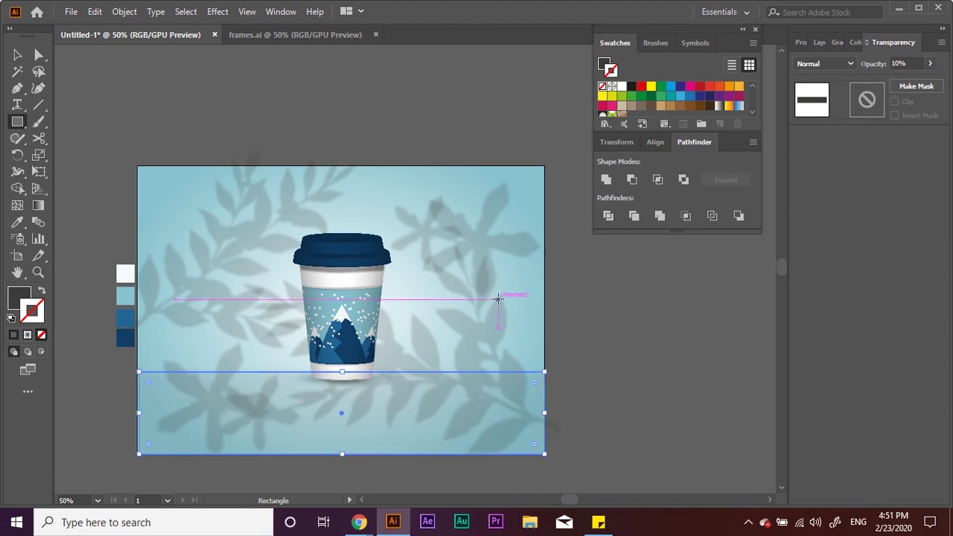
drag(137, 166, 511, 443)
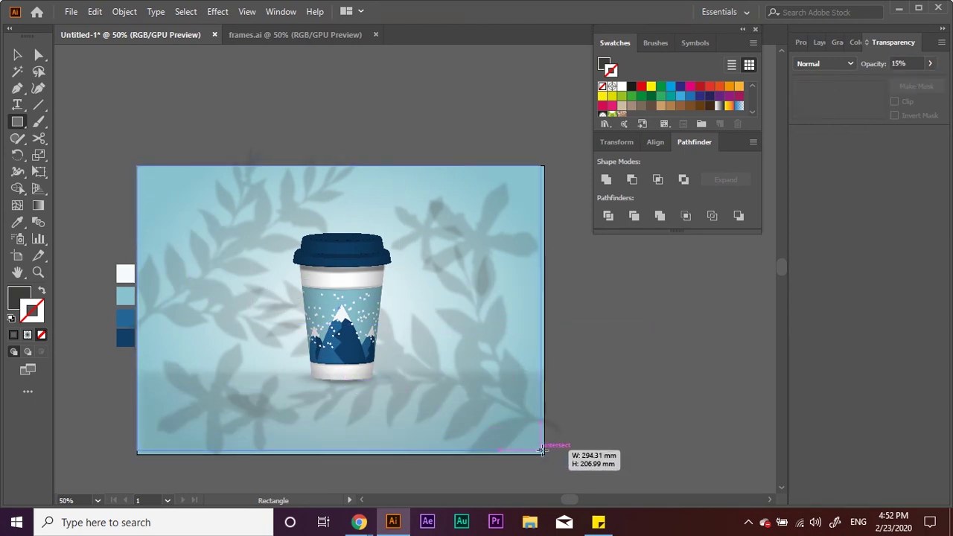
drag(511, 444, 544, 454)
Step: Select all the artwork, open its context menu, and type 'coffee'
click(17, 54)
key(ctrl+shift+a)
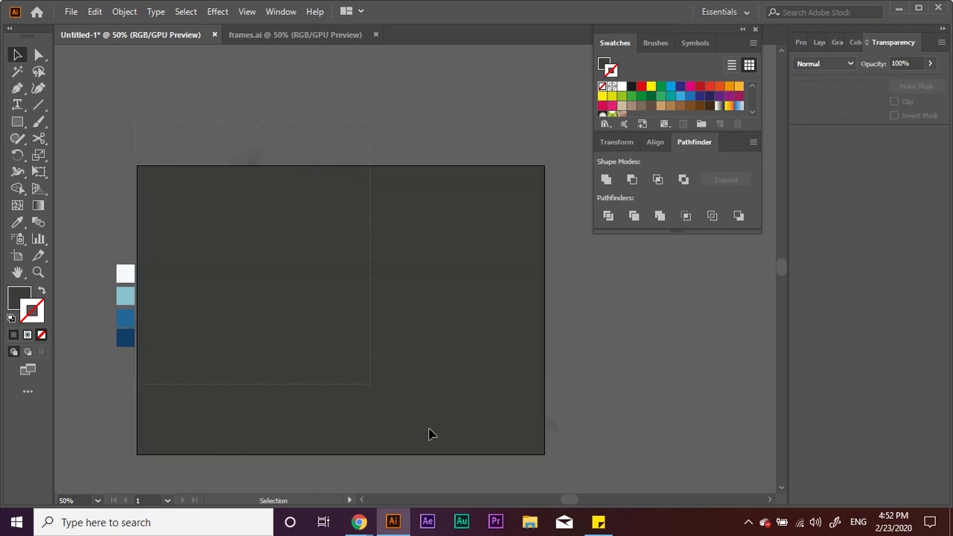
key(ctrl+a)
right_click(240, 359)
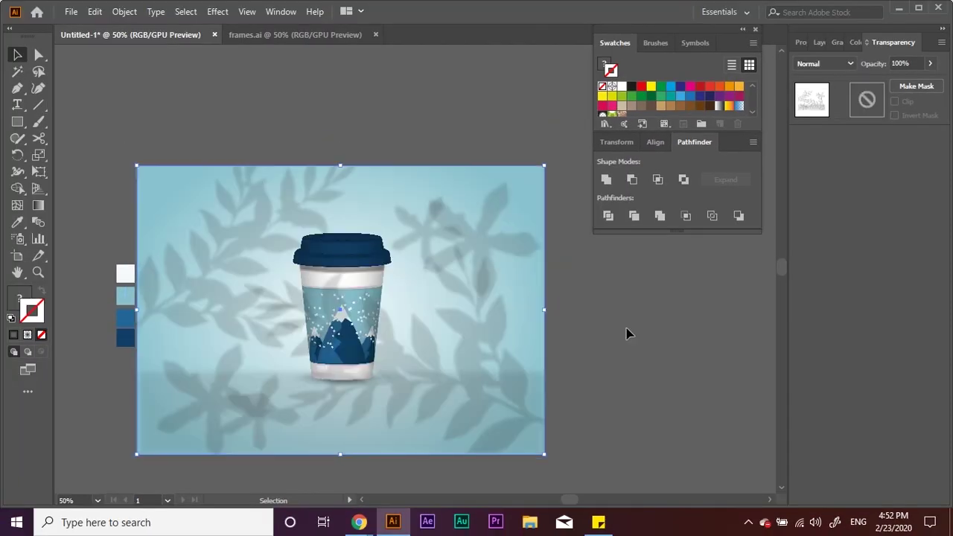
text(coffee)
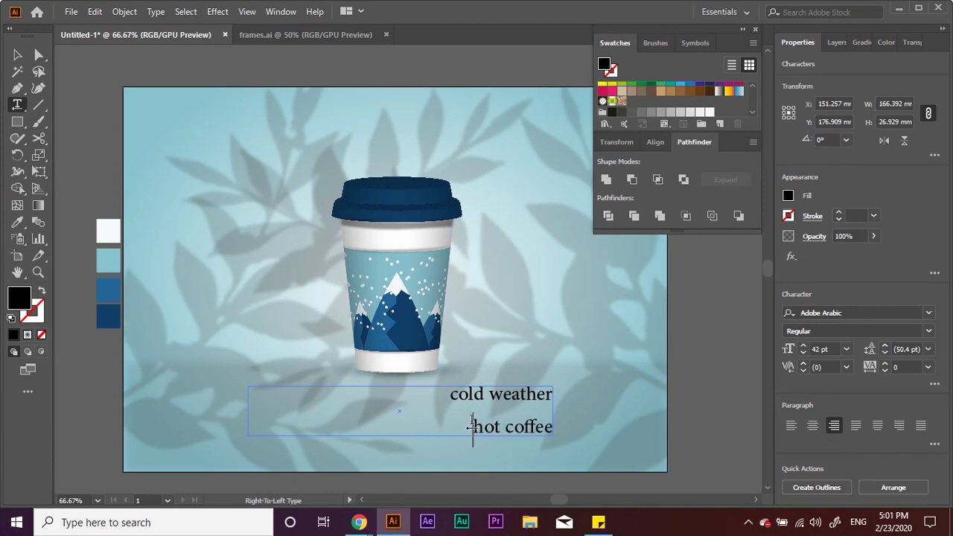
Step: Expand the finished title text into outlined shapes
key(ctrl+a)
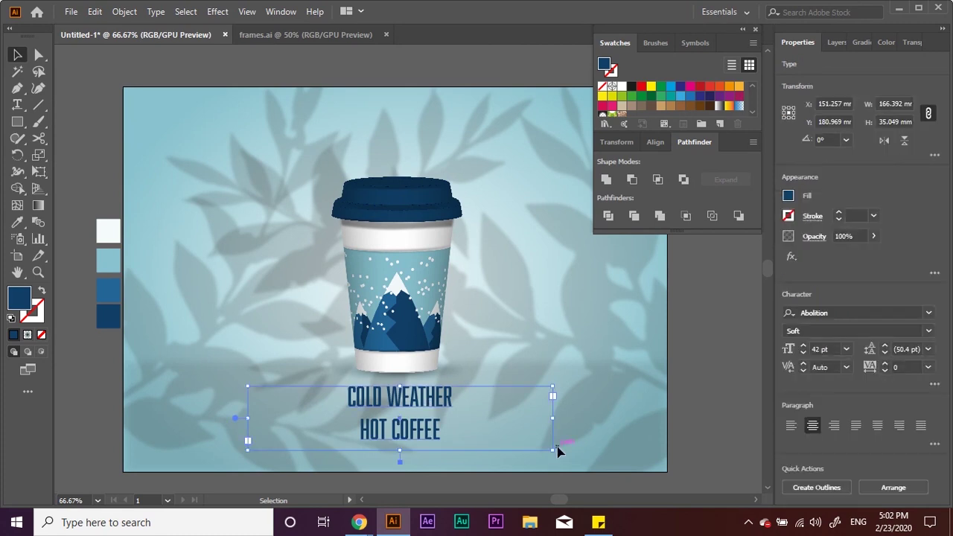
click(125, 11)
click(179, 169)
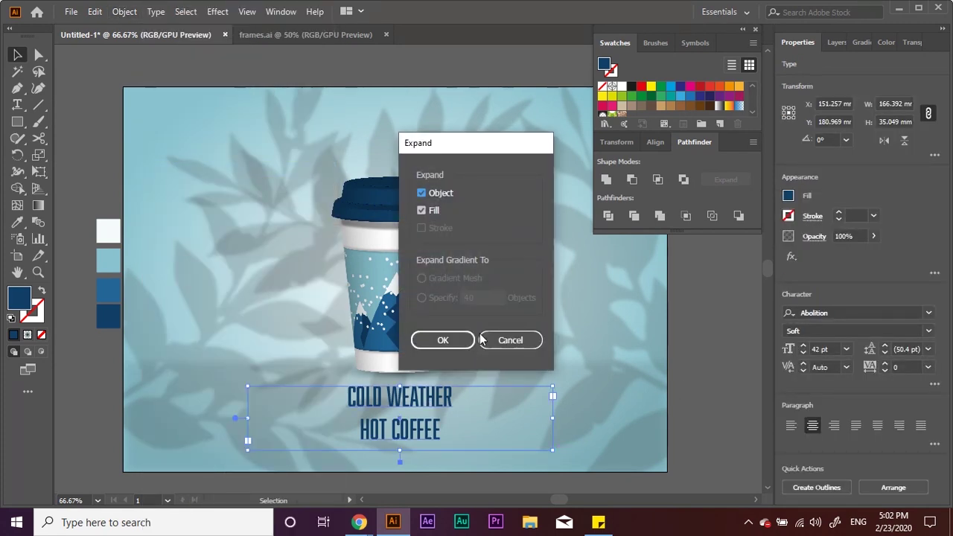
click(444, 339)
Step: Scale the title group to 34.2 mm tall and shift it down
drag(451, 442, 479, 451)
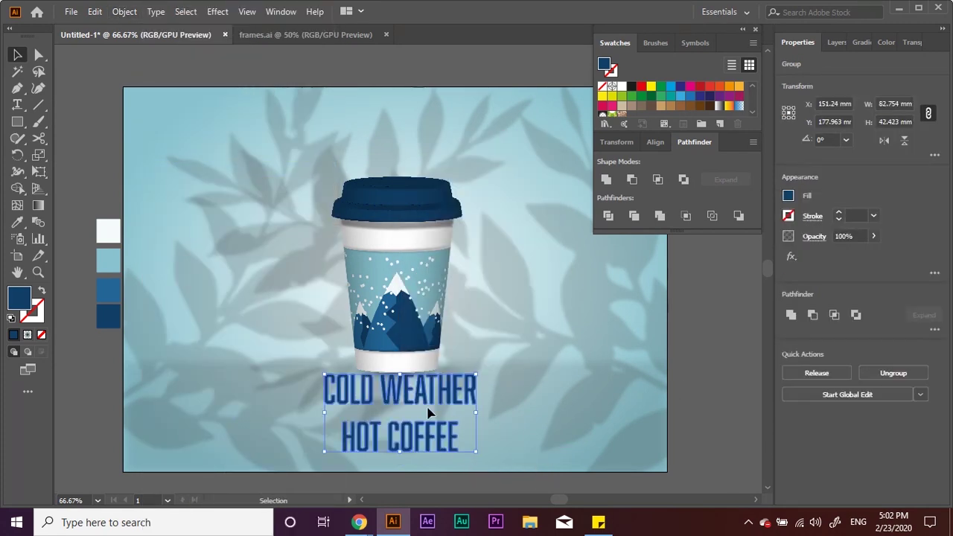
drag(394, 393, 393, 403)
drag(397, 460, 398, 447)
click(33, 311)
click(365, 246)
click(217, 11)
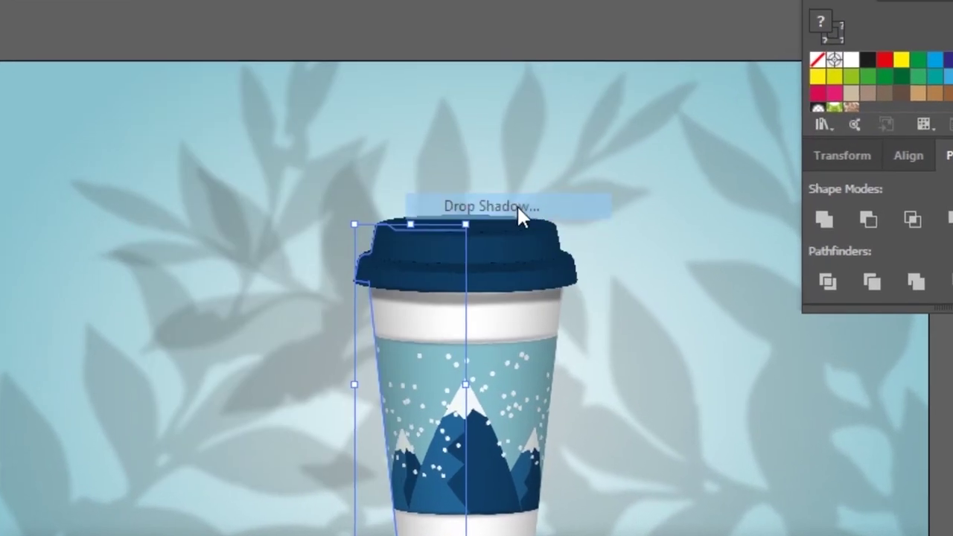
Step: Preview a 75% Multiply drop shadow on the cup's left part with 6 mm X offset
click(328, 170)
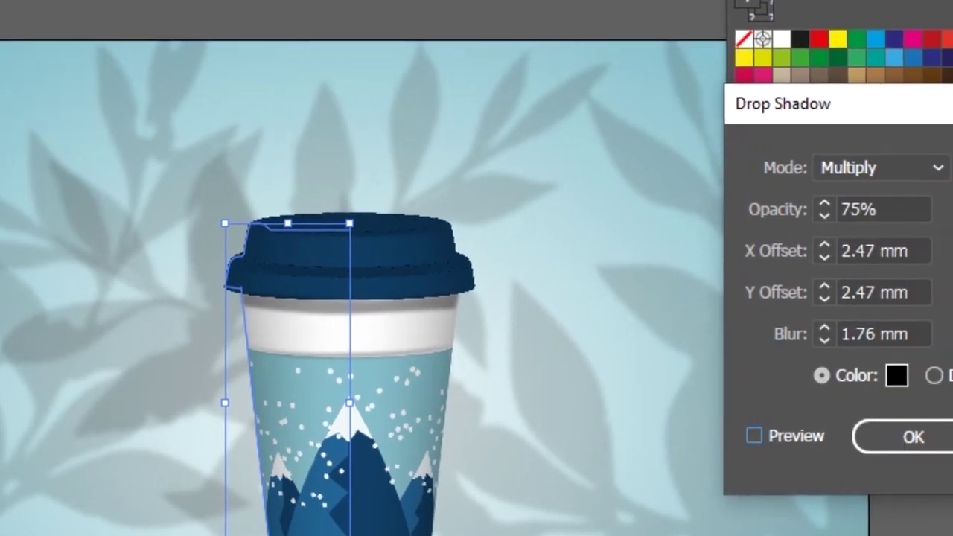
click(861, 433)
click(536, 228)
text(3)
key(Tab)
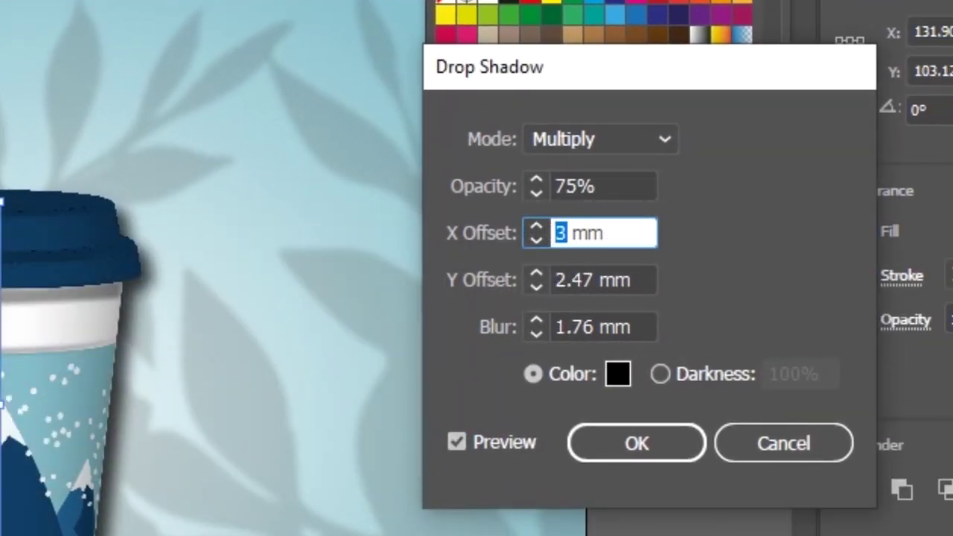
key(Tab)
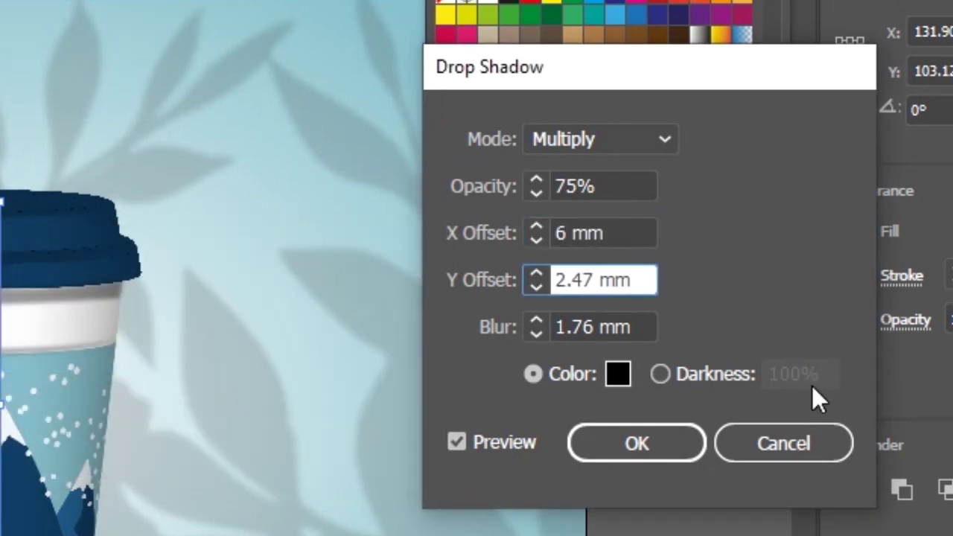
drag(590, 280, 554, 280)
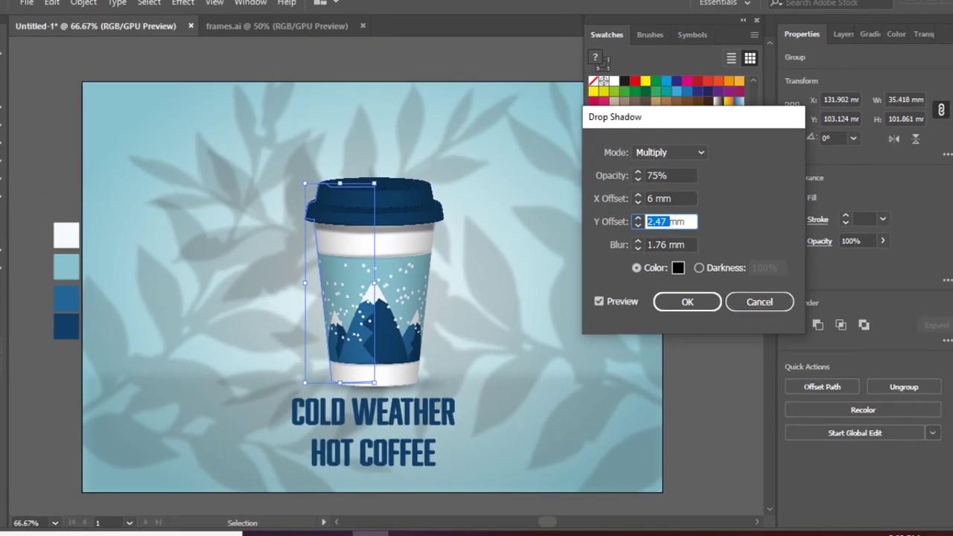